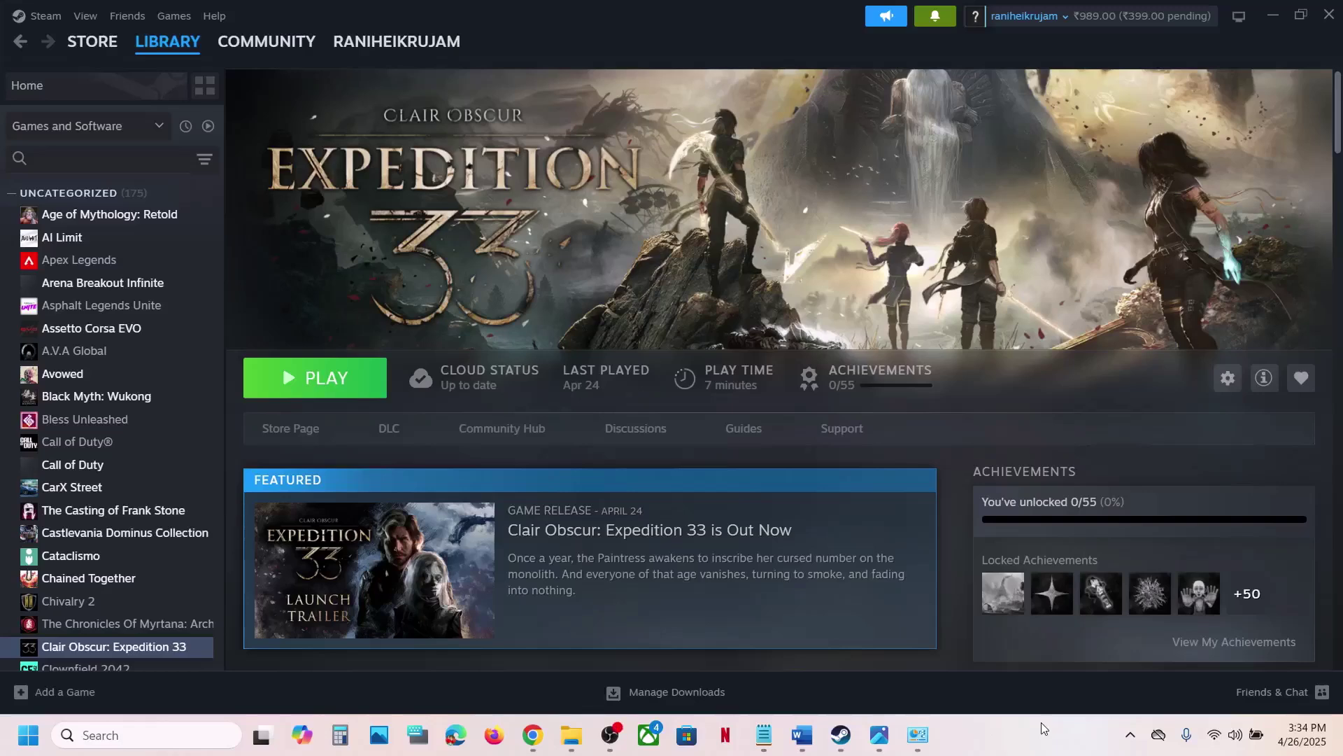
View the crash-error screenshot, go back to Steam, then bring up the Word document of fix steps.
left_click(882, 735)
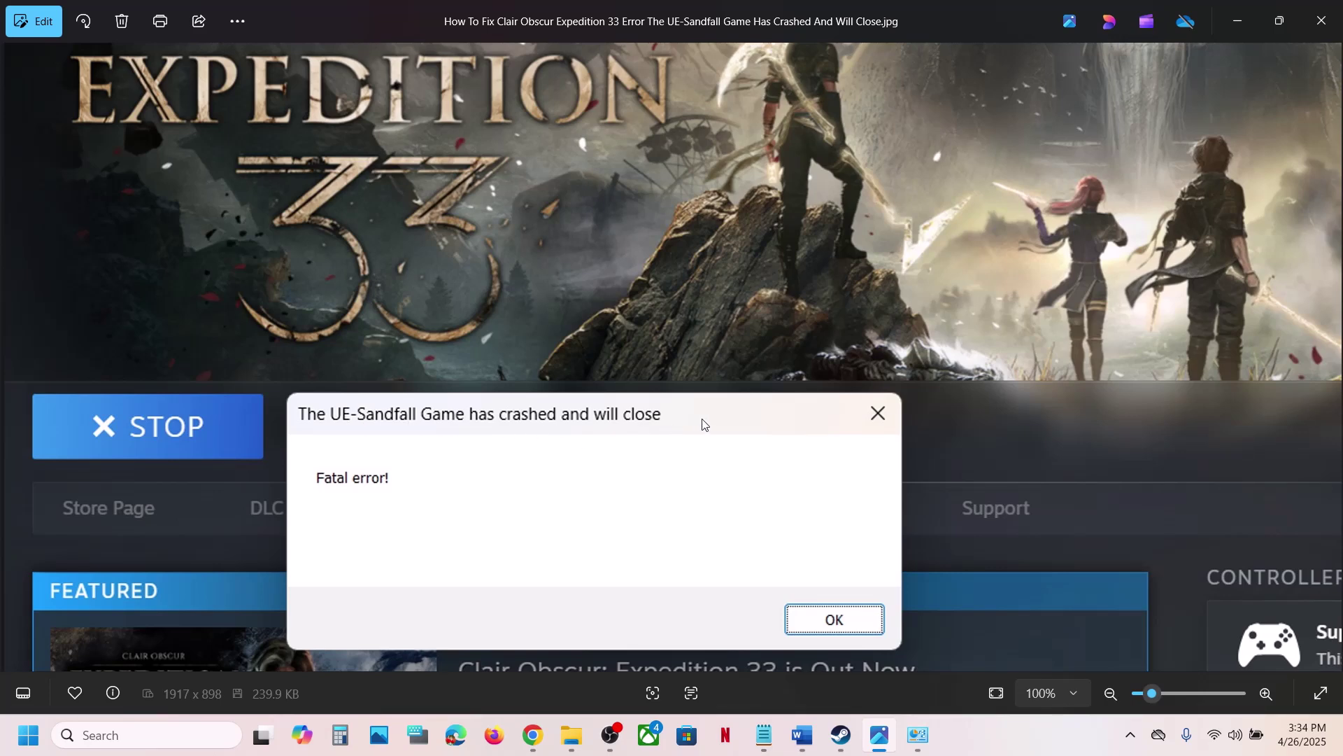
left_click(841, 735)
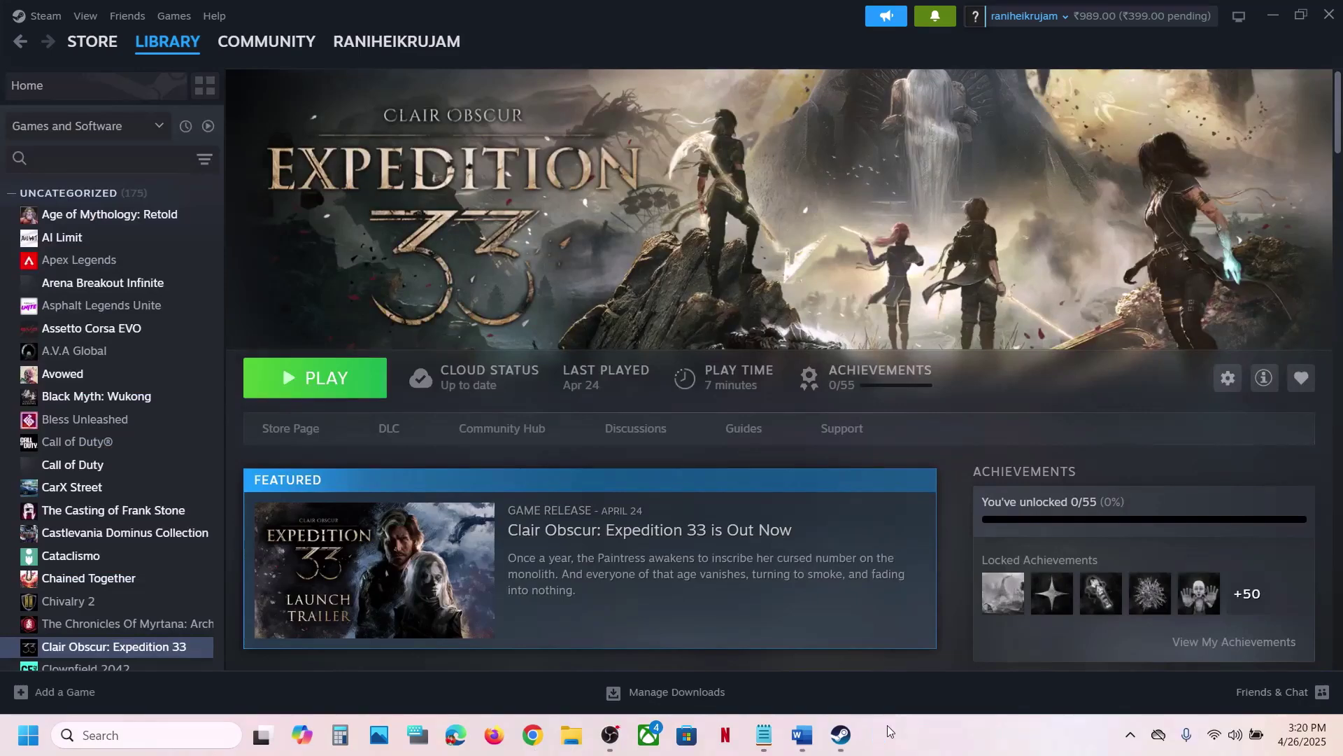
left_click(811, 743)
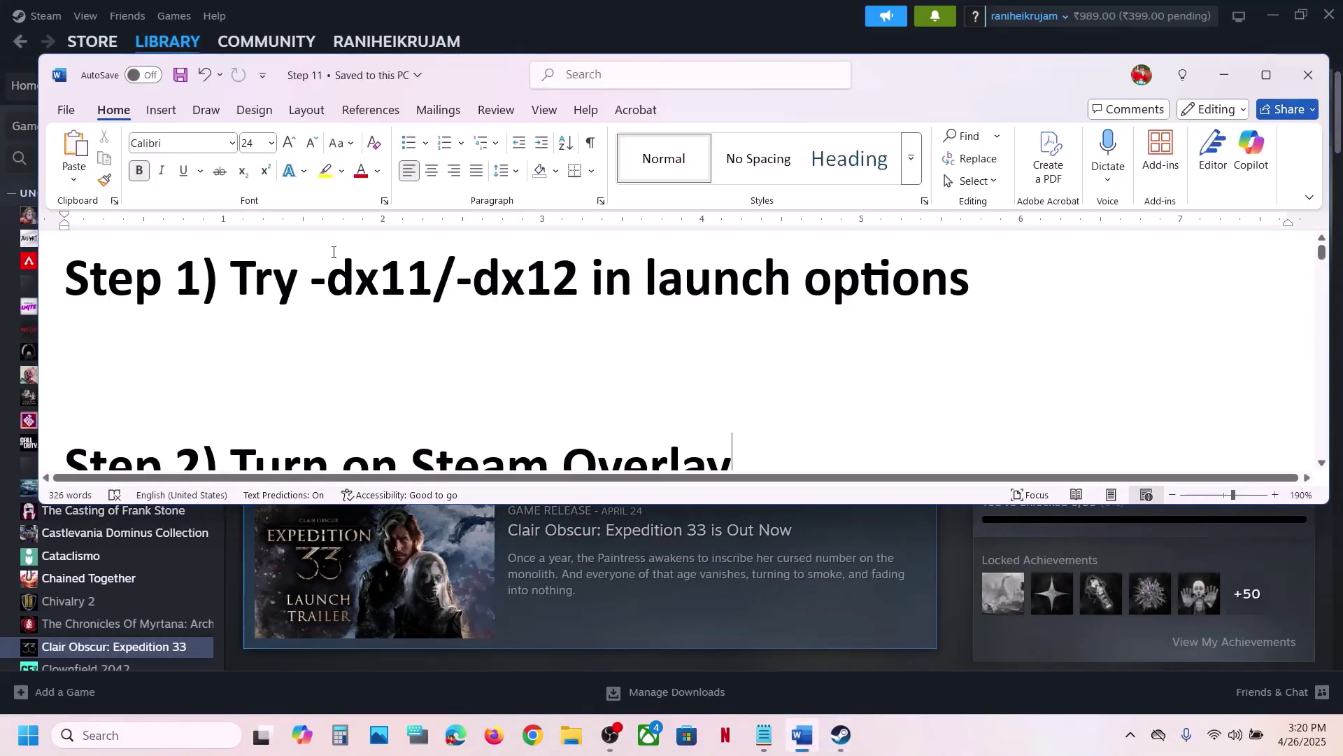
Set Expedition 33's launch options to -dx11 in the game's Properties.
left_click_drag(232, 280, 804, 279)
left_click(661, 18)
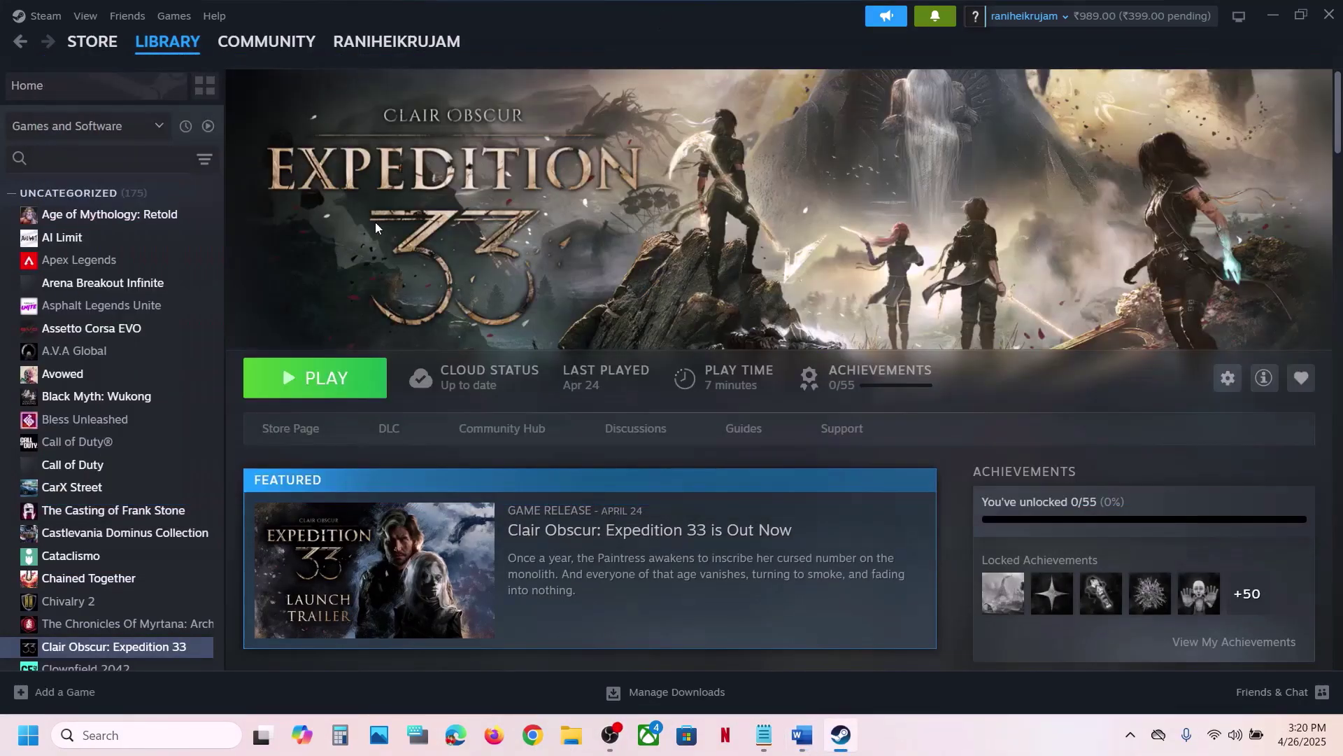
right_click(159, 647)
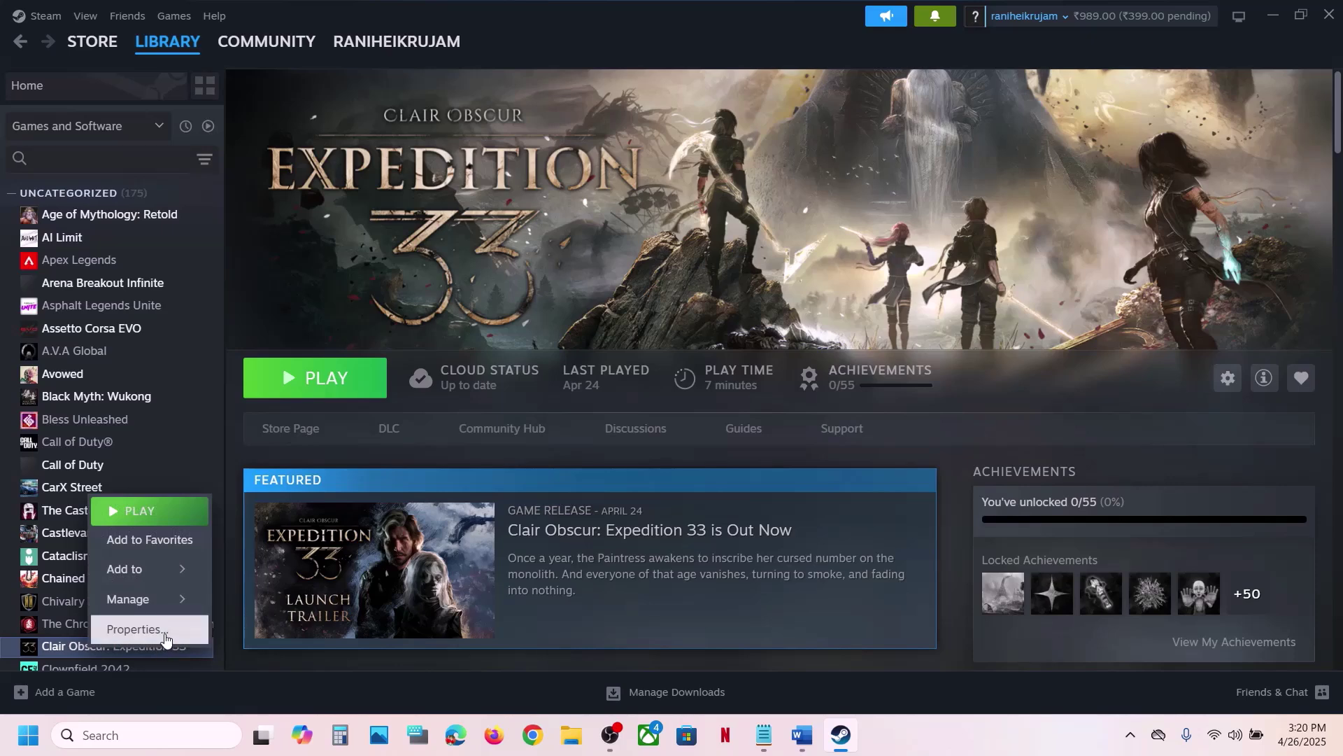
left_click(134, 629)
left_click(520, 415)
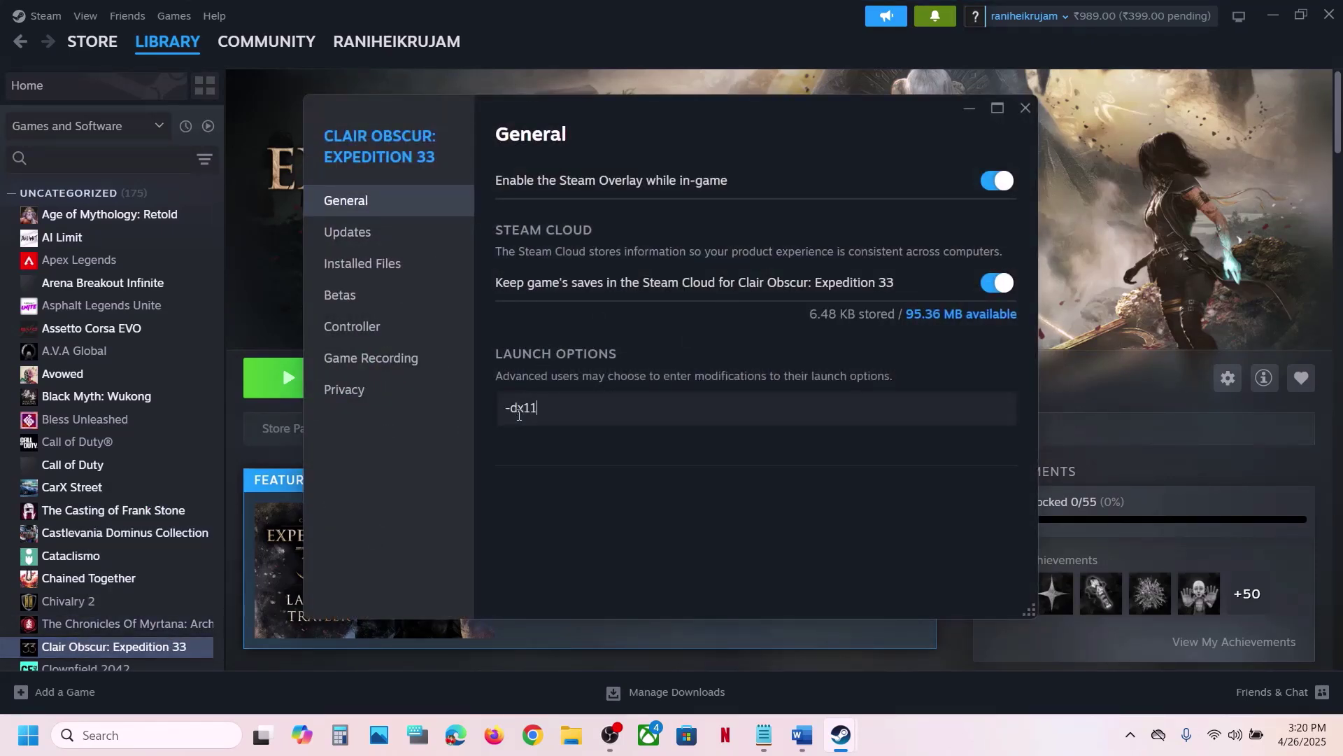
left_click(1017, 112)
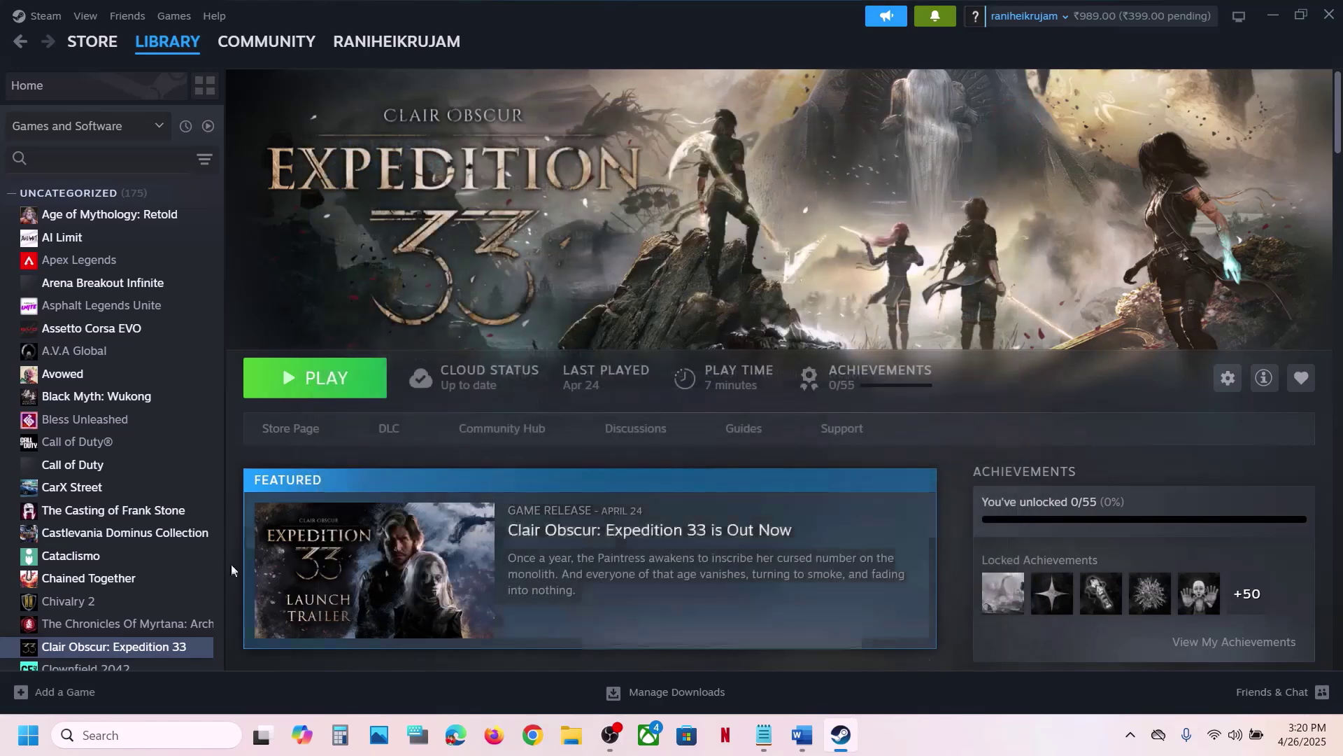
Replace the launch option with -dx12, then clear the launch options entirely.
right_click(146, 649)
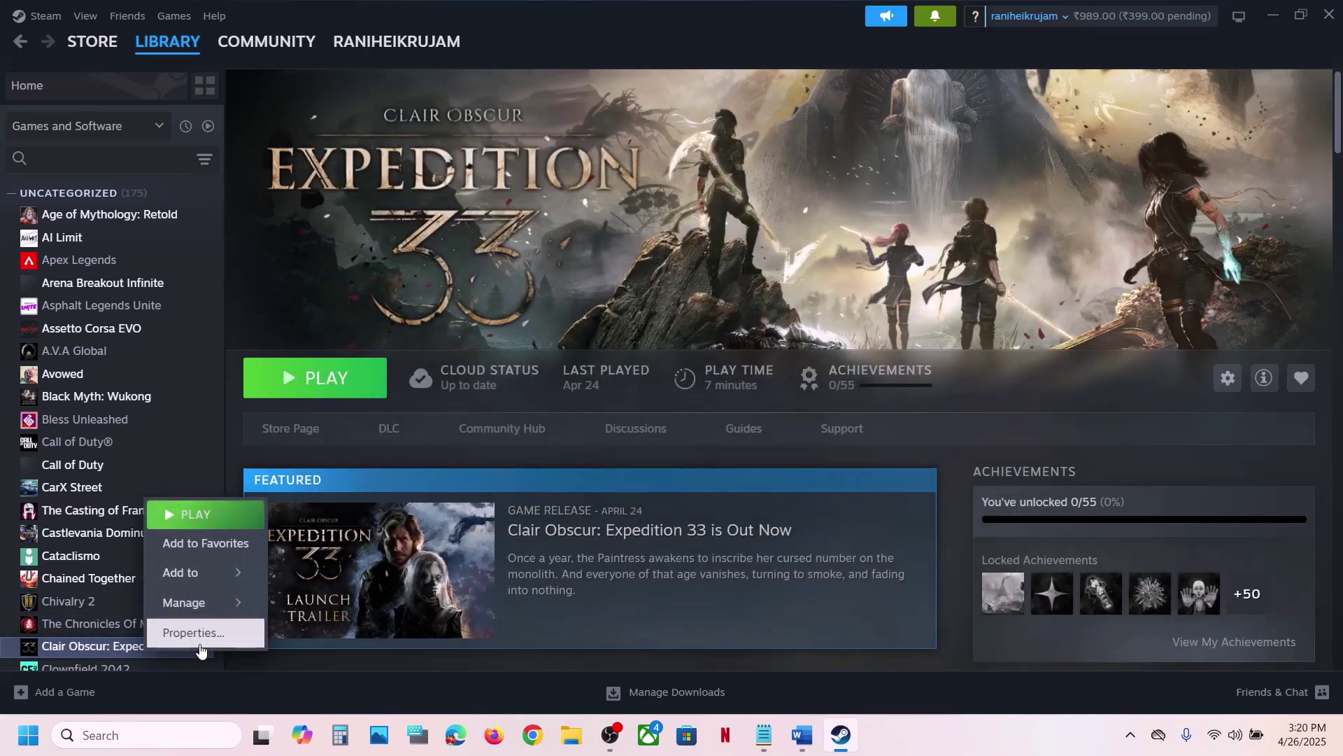
left_click(193, 632)
left_click_drag(568, 408, 451, 420)
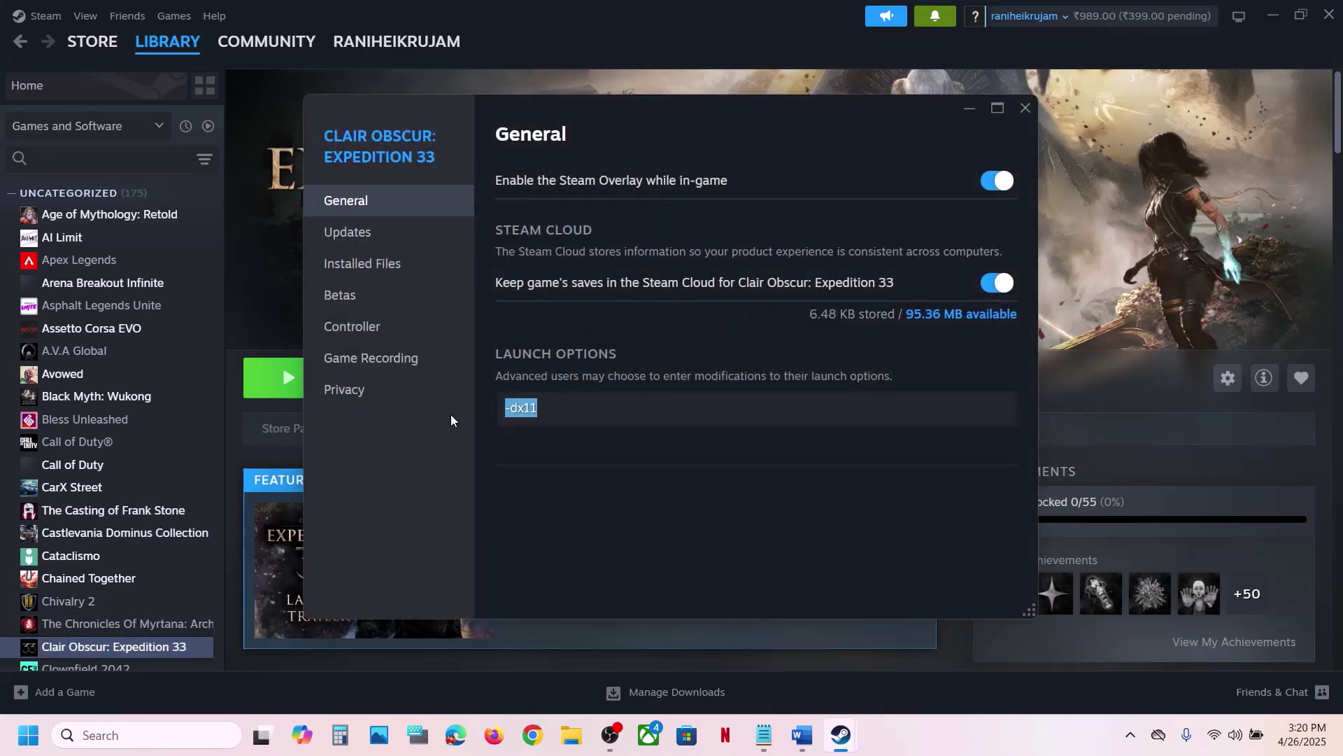
type("-dx12")
left_click_drag(593, 408, 445, 433)
key("BackSpace")
left_click(1034, 115)
Switch the Steam Overlay off and back on in Steam's In Game settings.
left_click(803, 735)
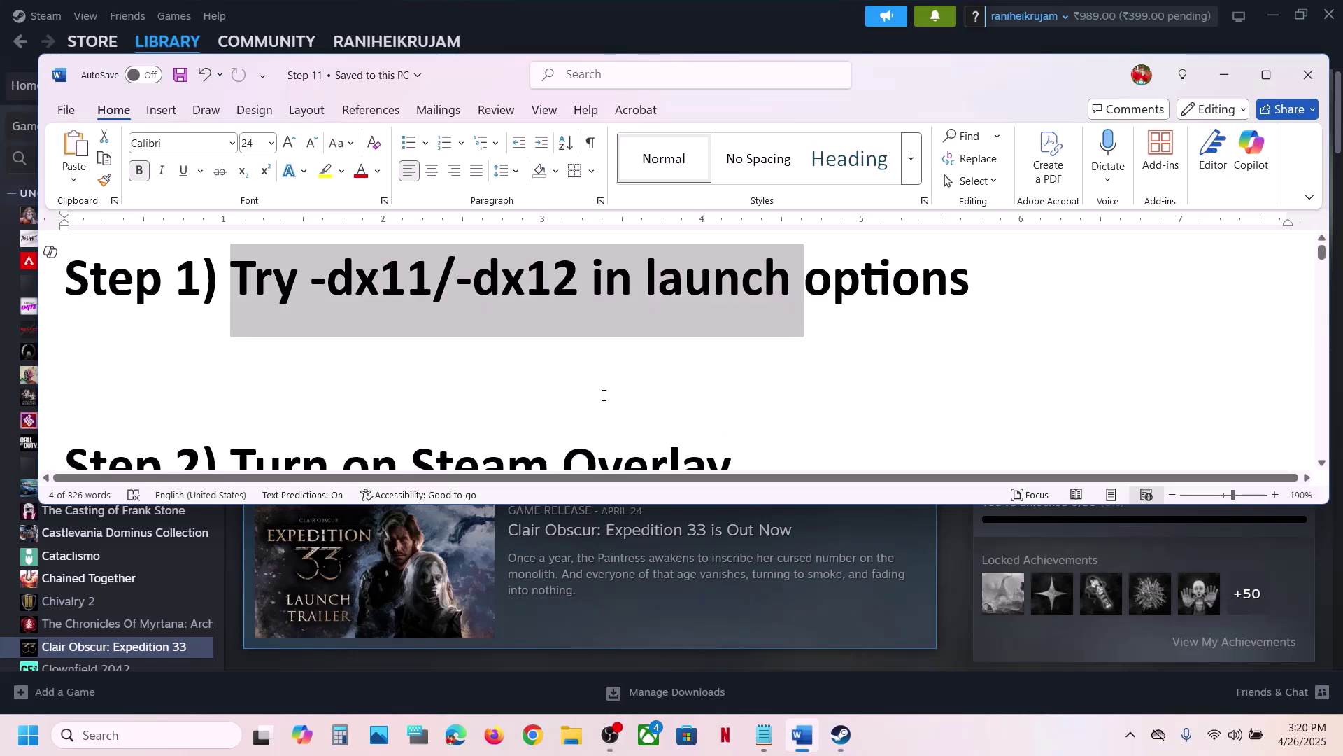
scroll(286, 393, "down", 1)
left_click_drag(287, 393, 732, 395)
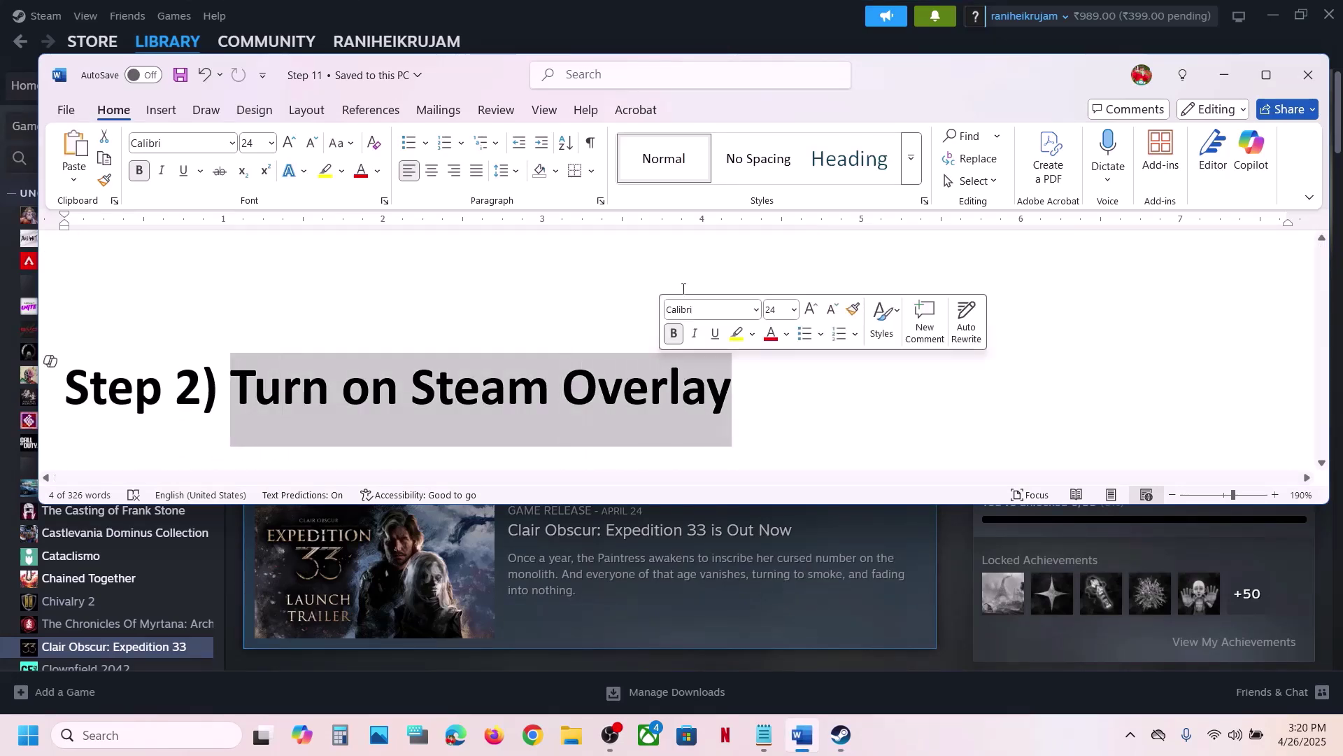
left_click(686, 46)
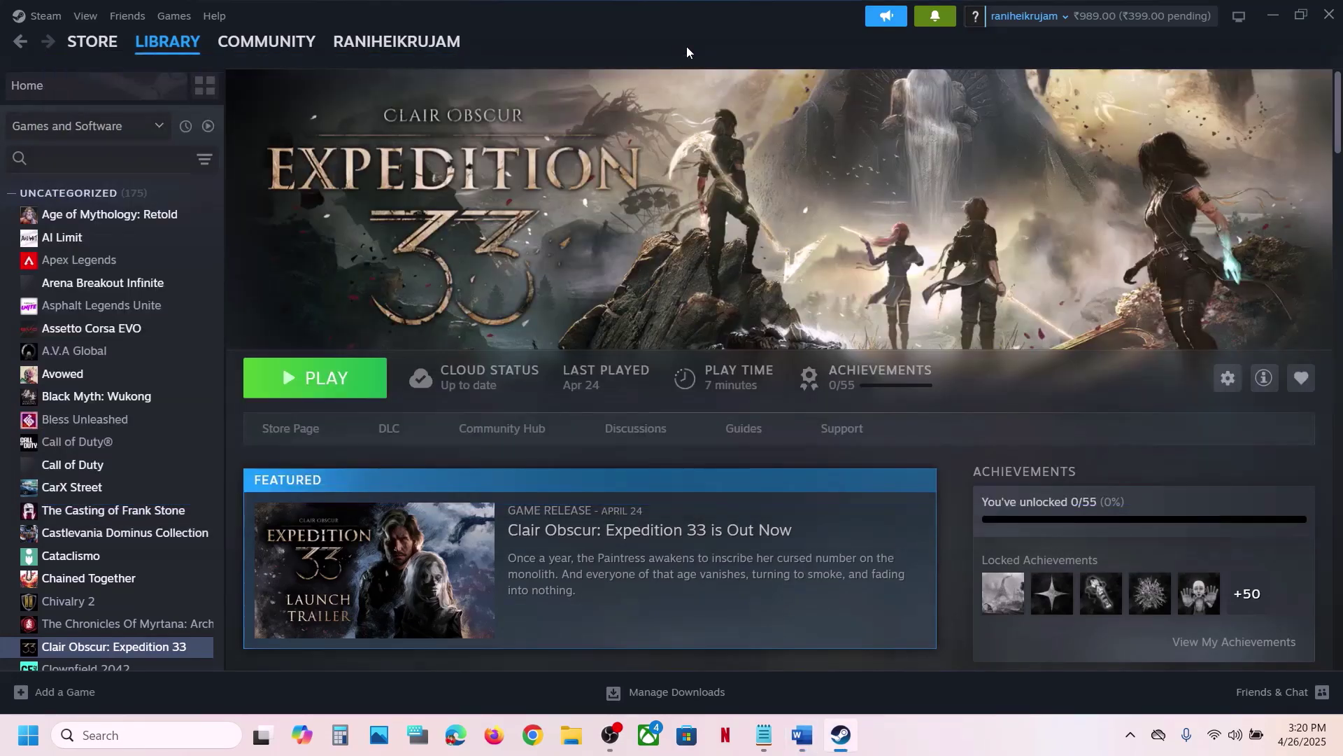
left_click(38, 17)
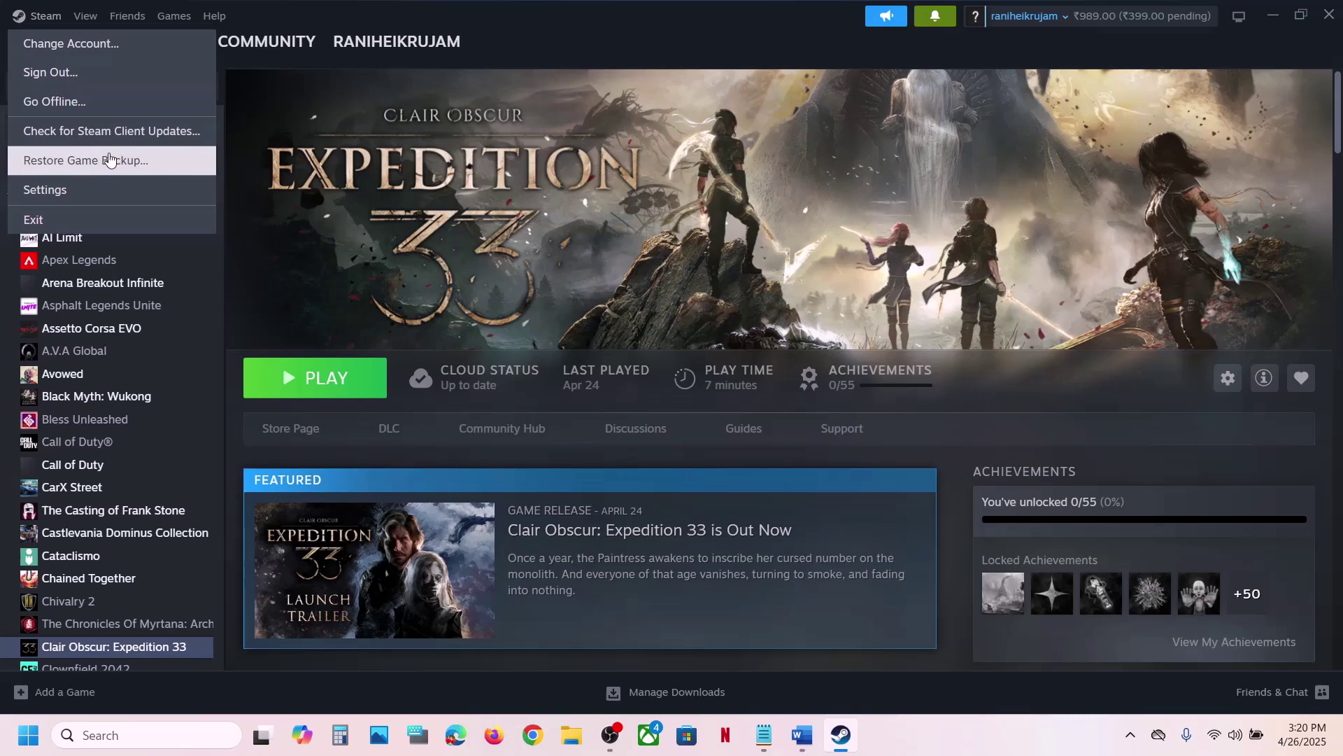
left_click(51, 186)
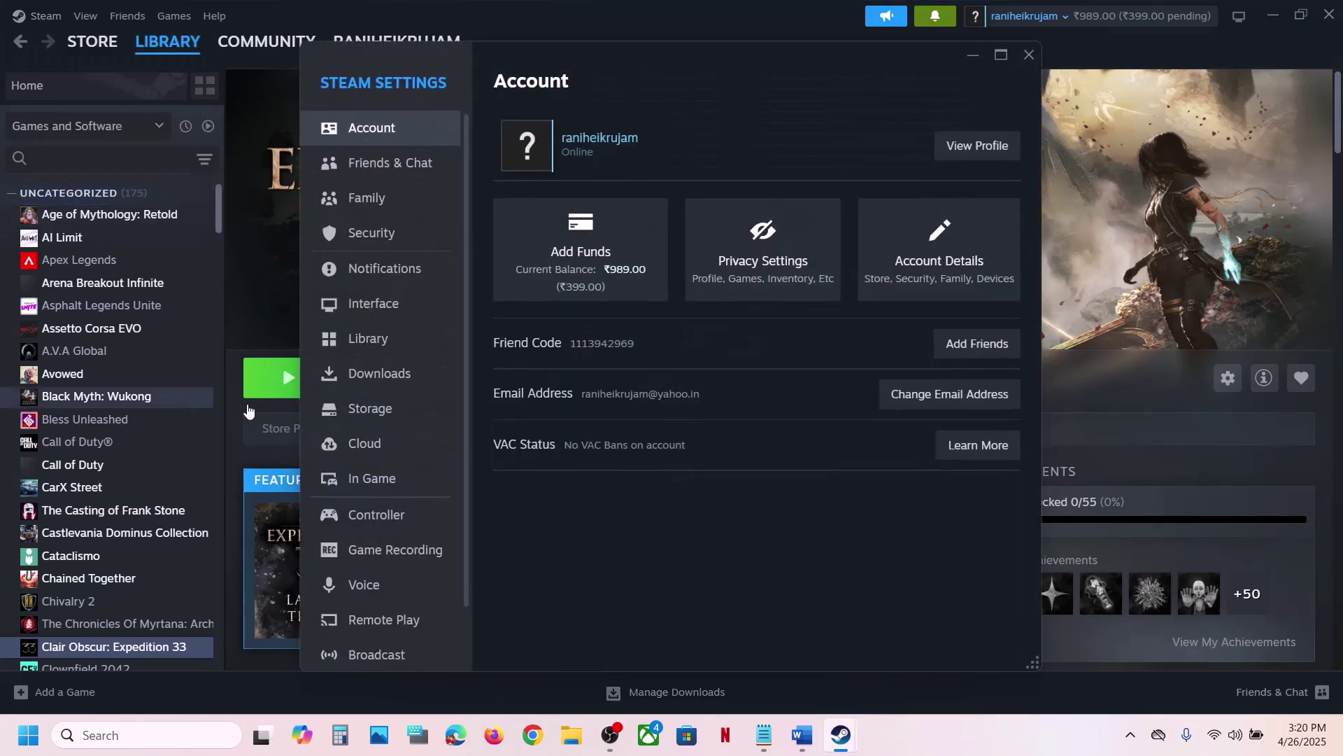
left_click(365, 485)
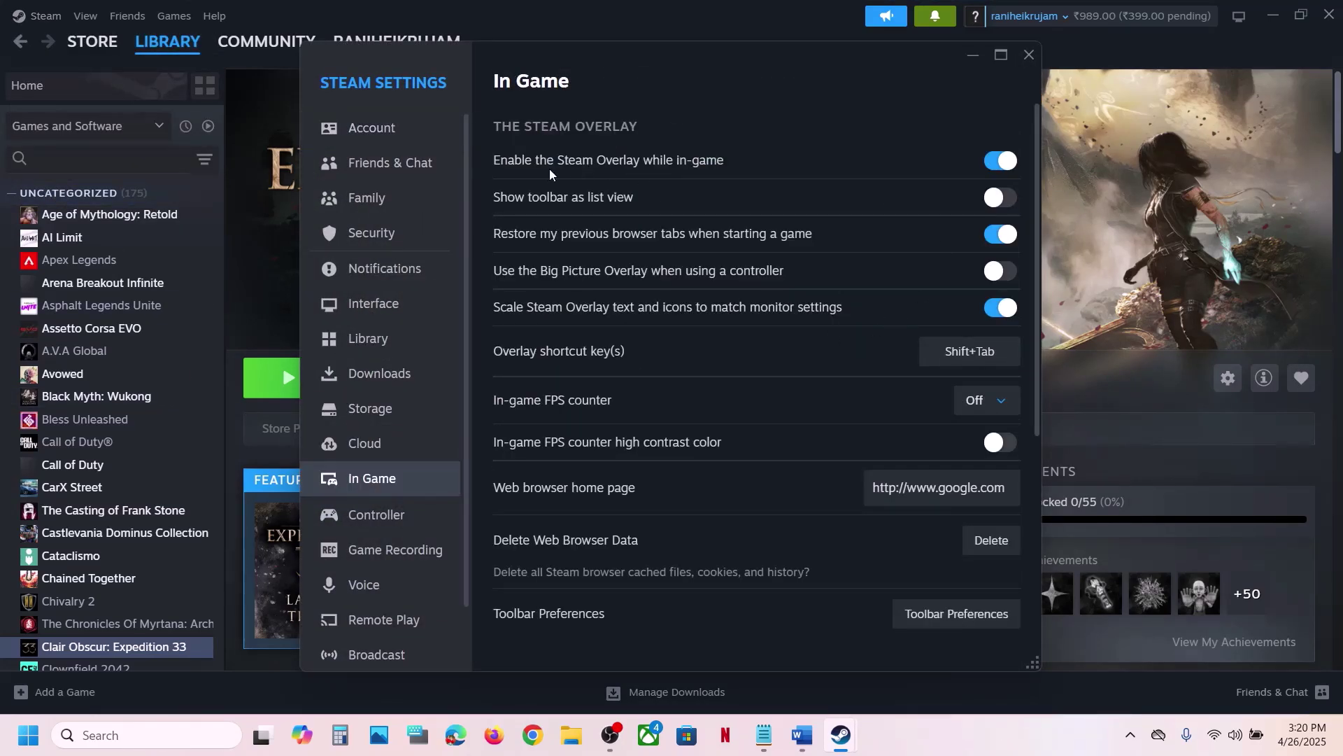
left_click(1000, 161)
left_click(1005, 167)
left_click(1029, 55)
Switch the overlay off and back on in Expedition 33's own General properties.
right_click(105, 646)
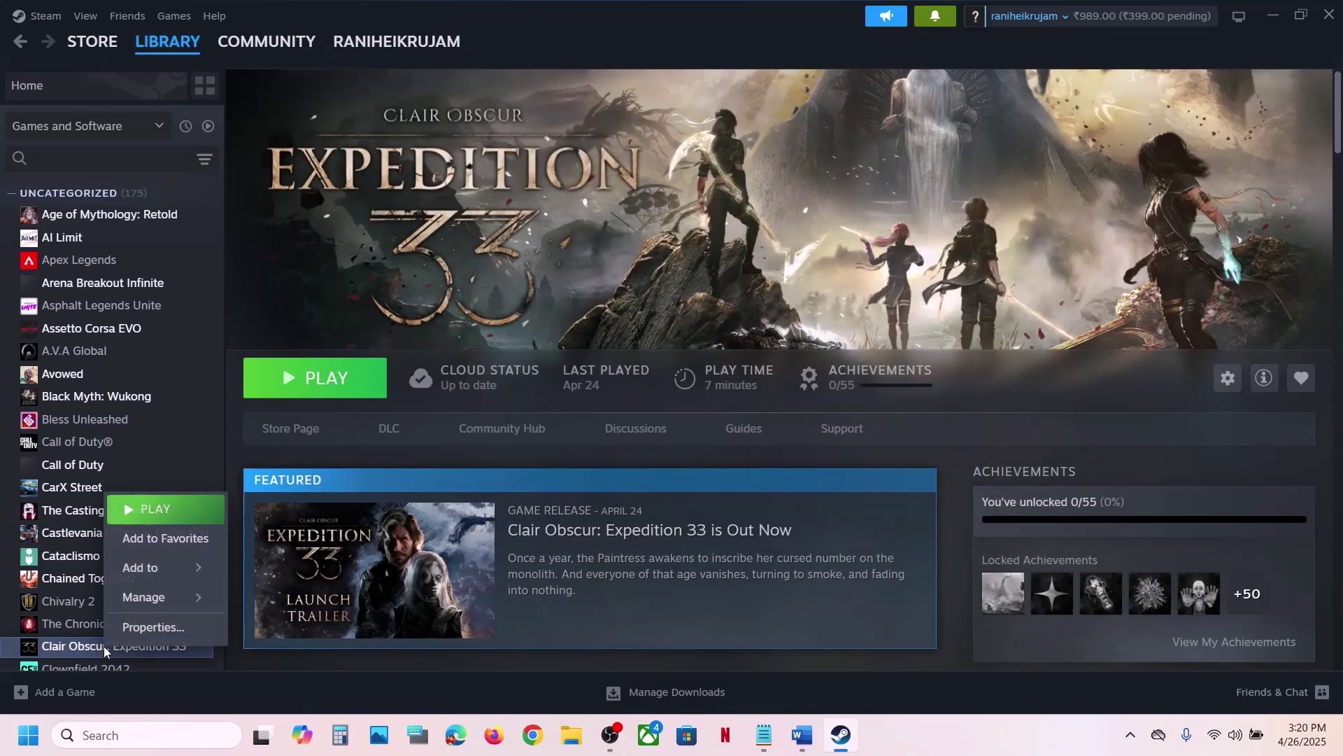
left_click(159, 632)
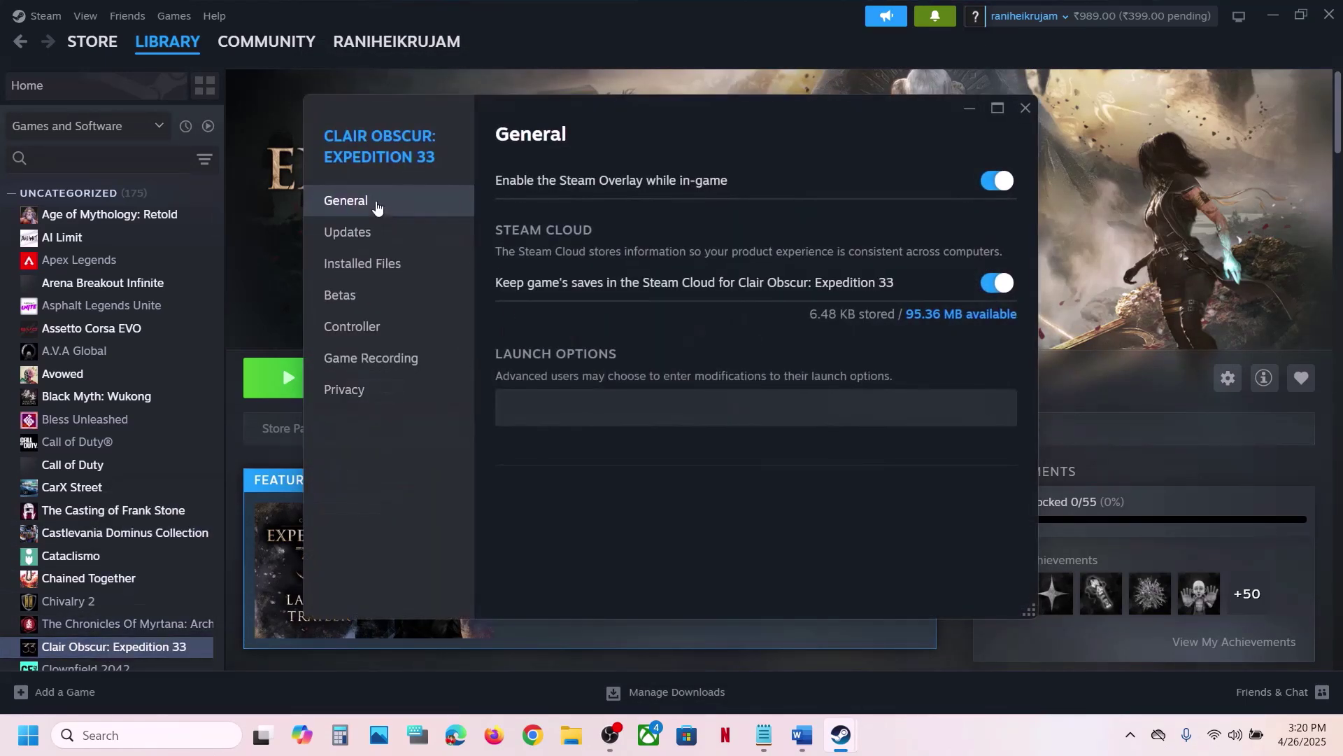
left_click(1004, 181)
left_click(996, 183)
left_click(1026, 107)
Select the Step 3 Radeon Anti-Lag text and view the Radeon screenshots showing Anti-Lag On.
left_click(802, 735)
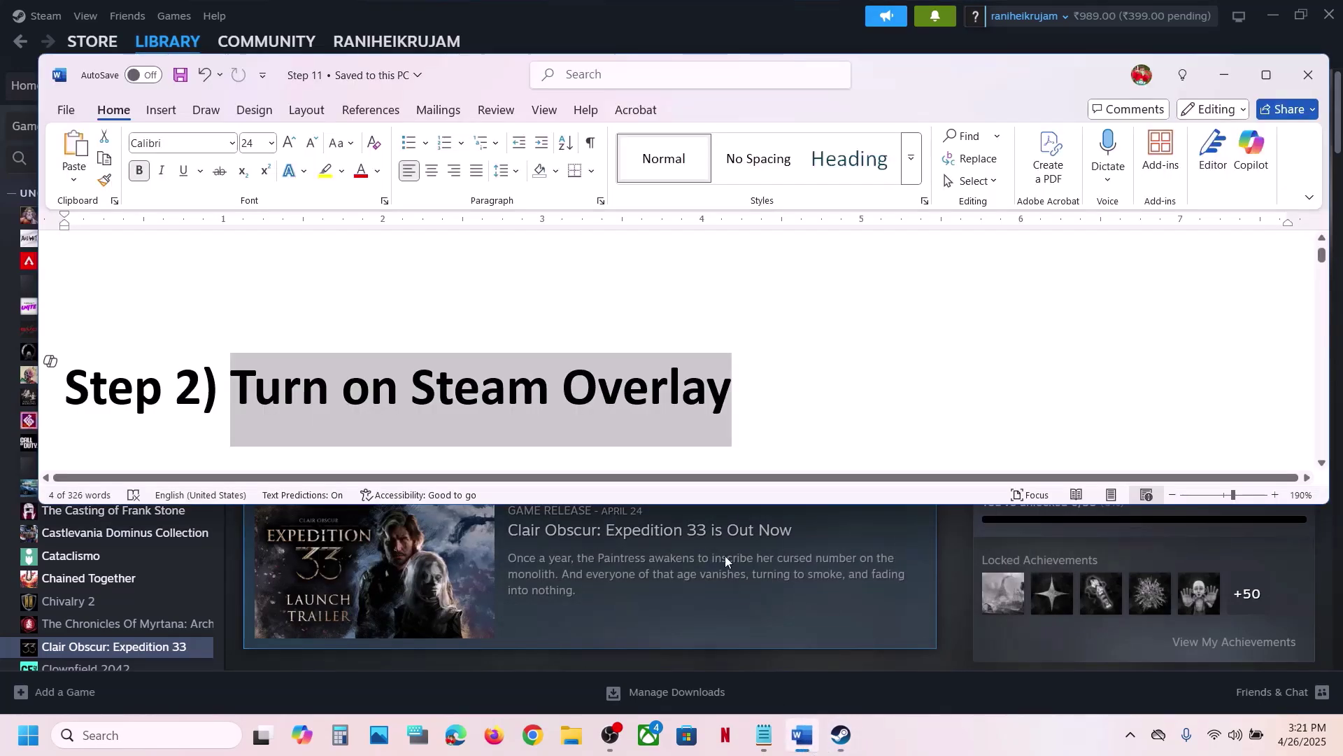
scroll(497, 370, "down", 5)
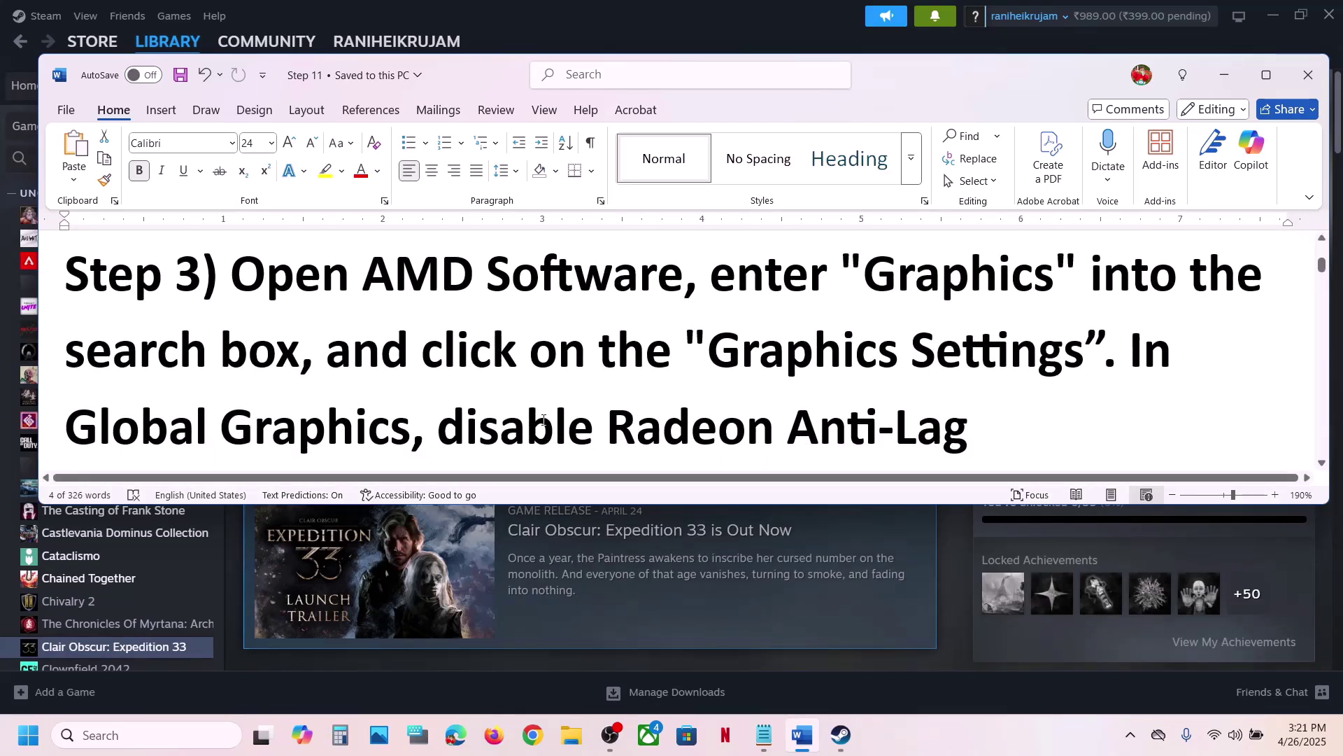
left_click(968, 428, "shift")
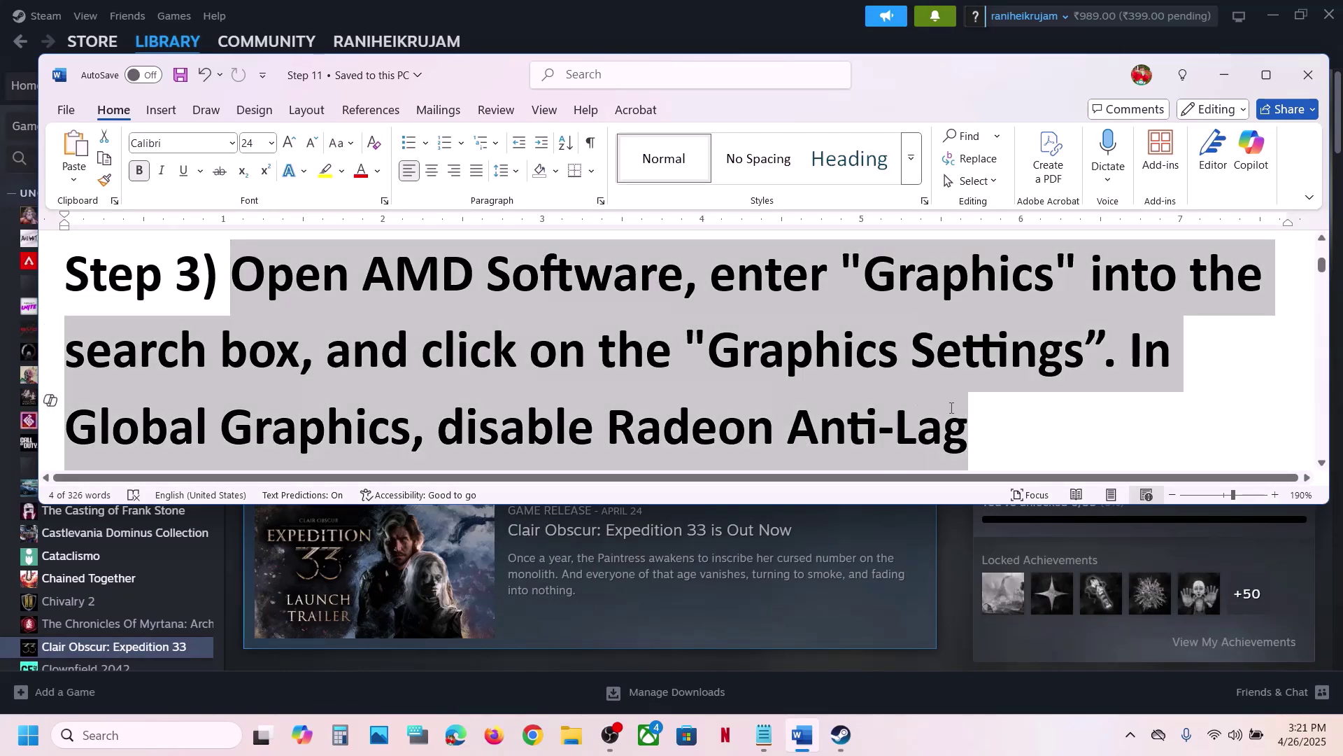
left_click(1012, 745)
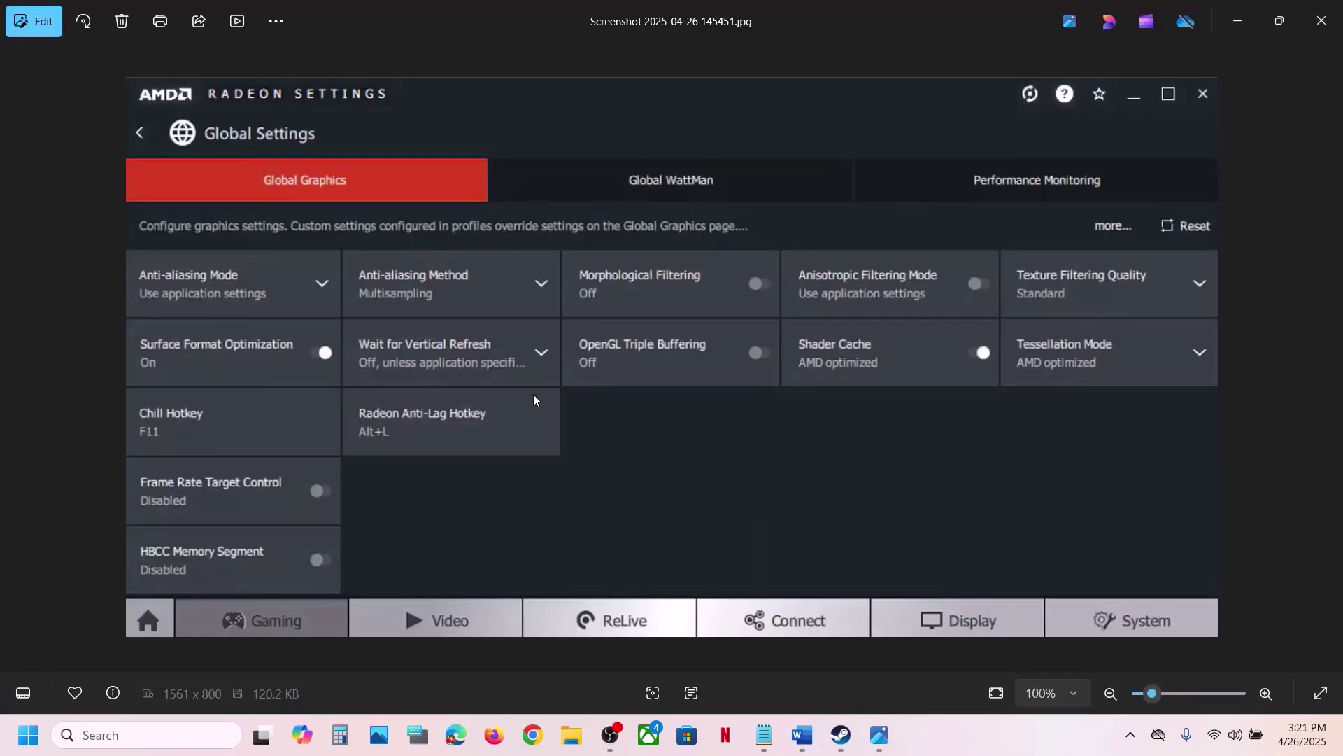
key("Right")
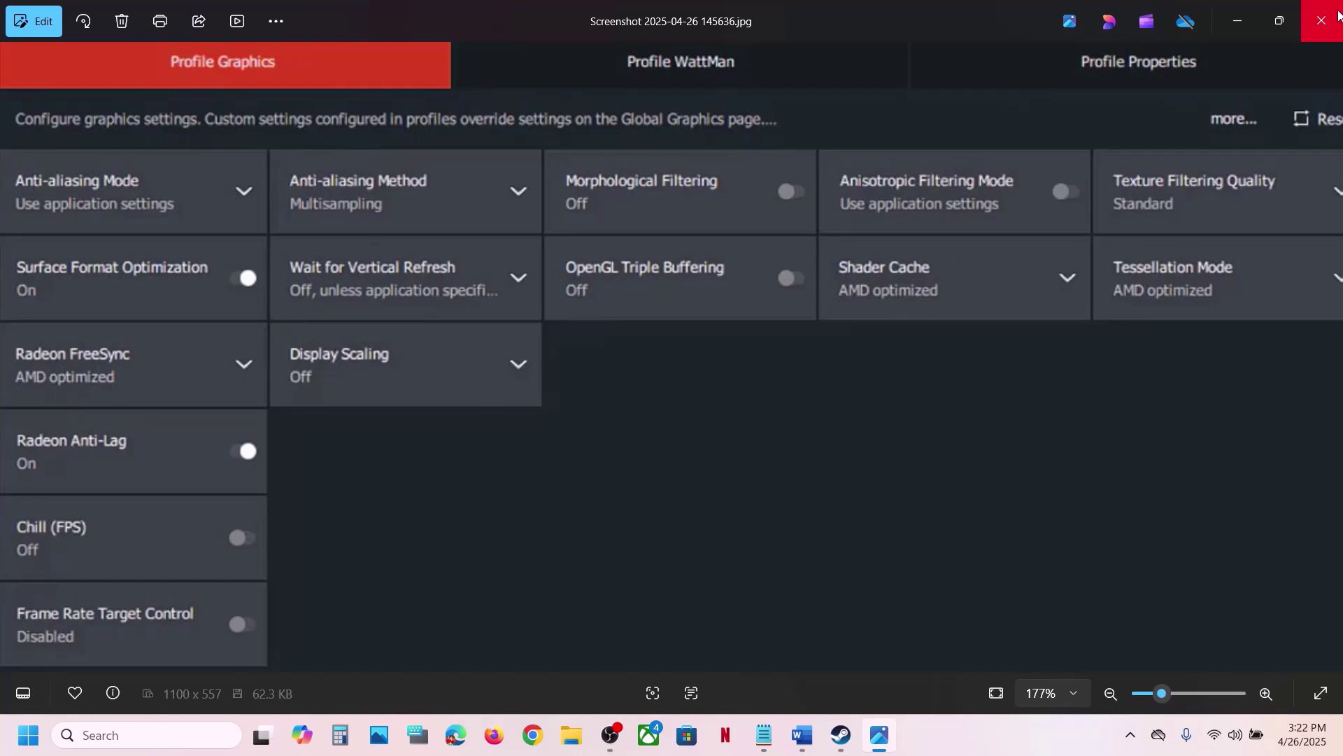
Bring the fix-steps document forward and maximize it to full screen.
left_click(840, 736)
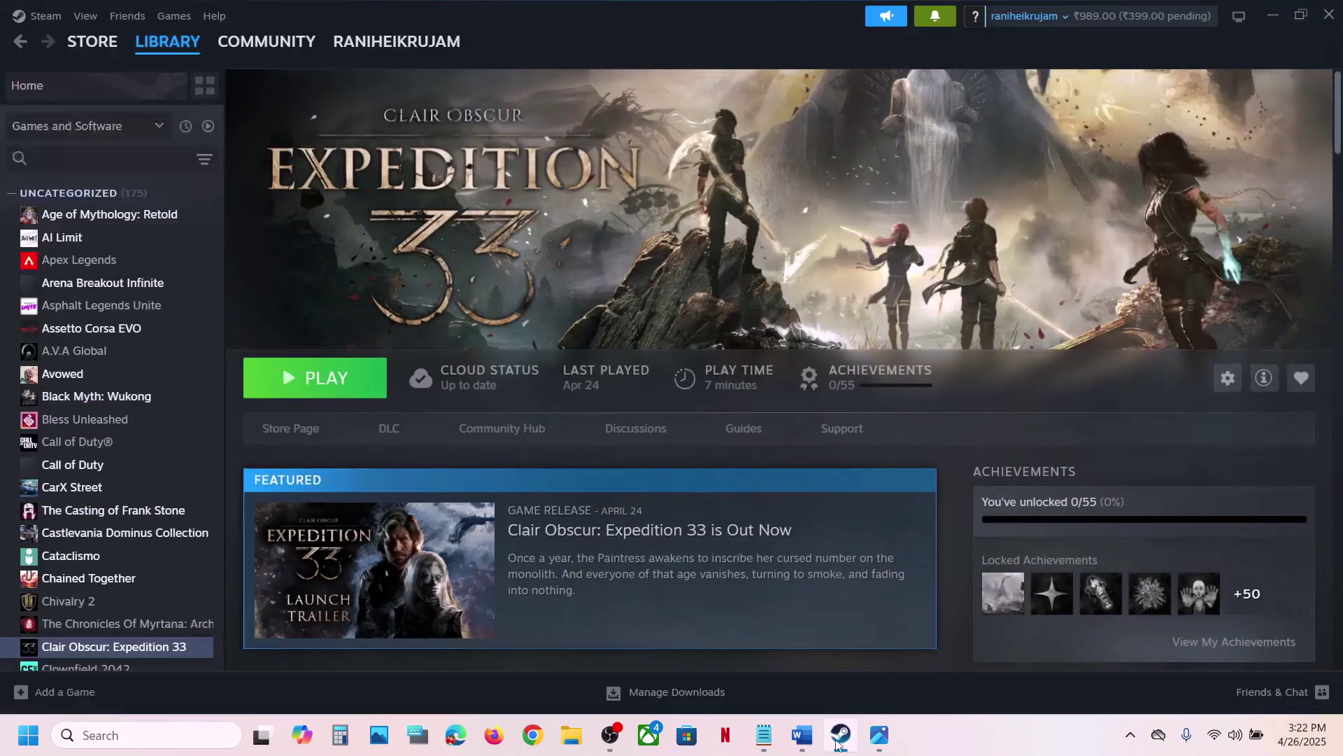
left_click(802, 736)
scroll(609, 418, "down", 1)
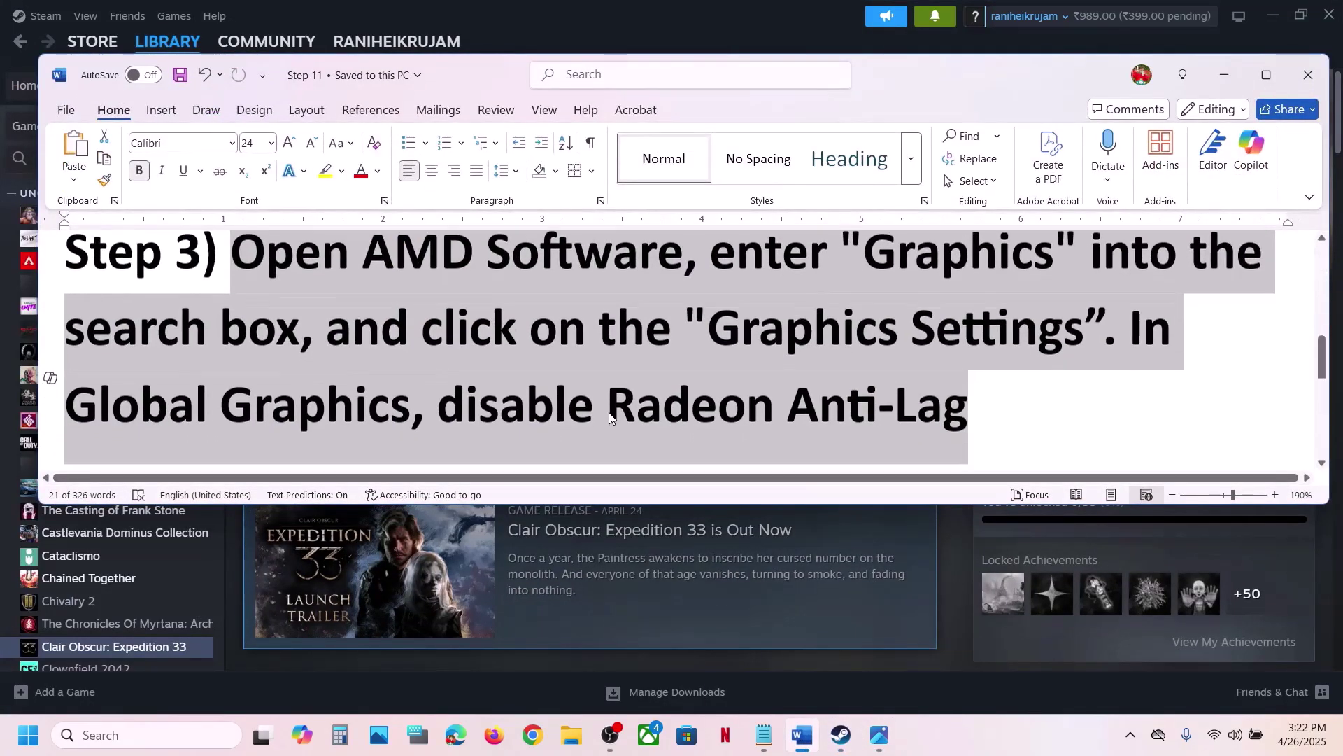
scroll(609, 417, "down", 4)
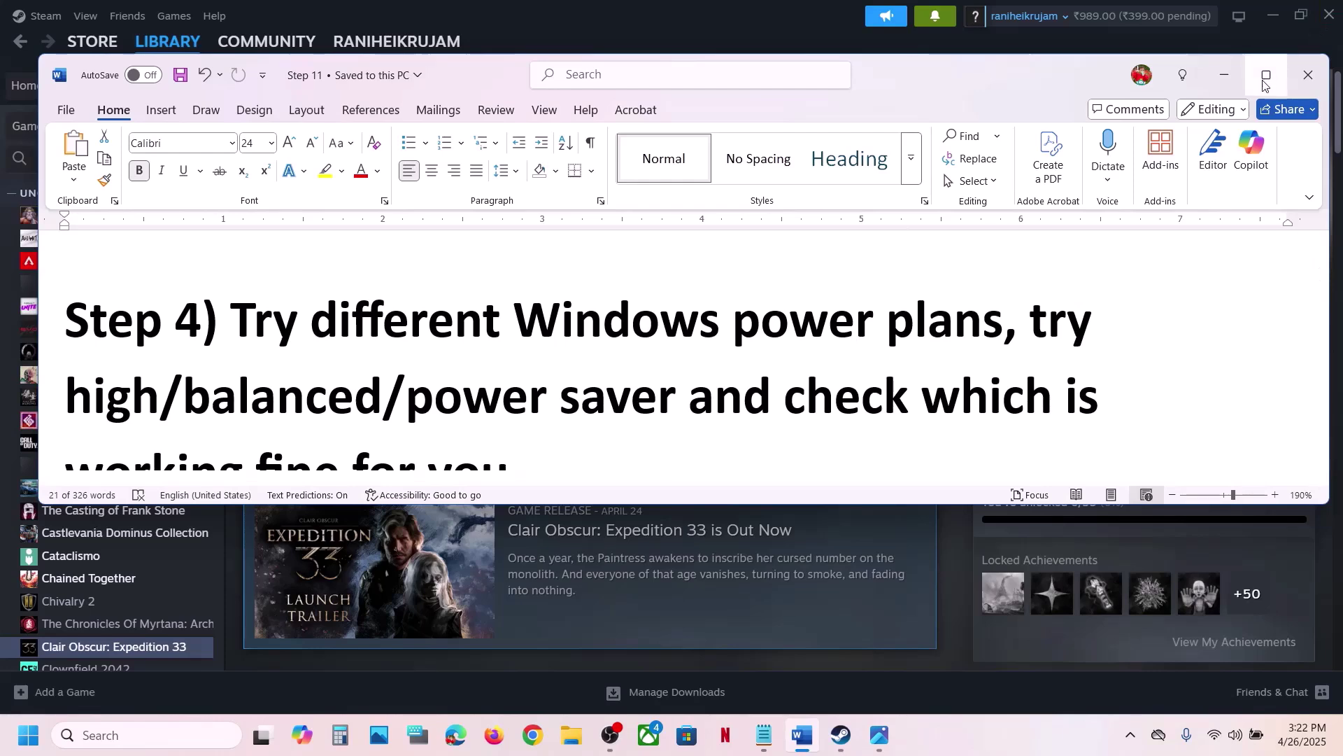
left_click(1265, 75)
scroll(658, 379, "up", 1)
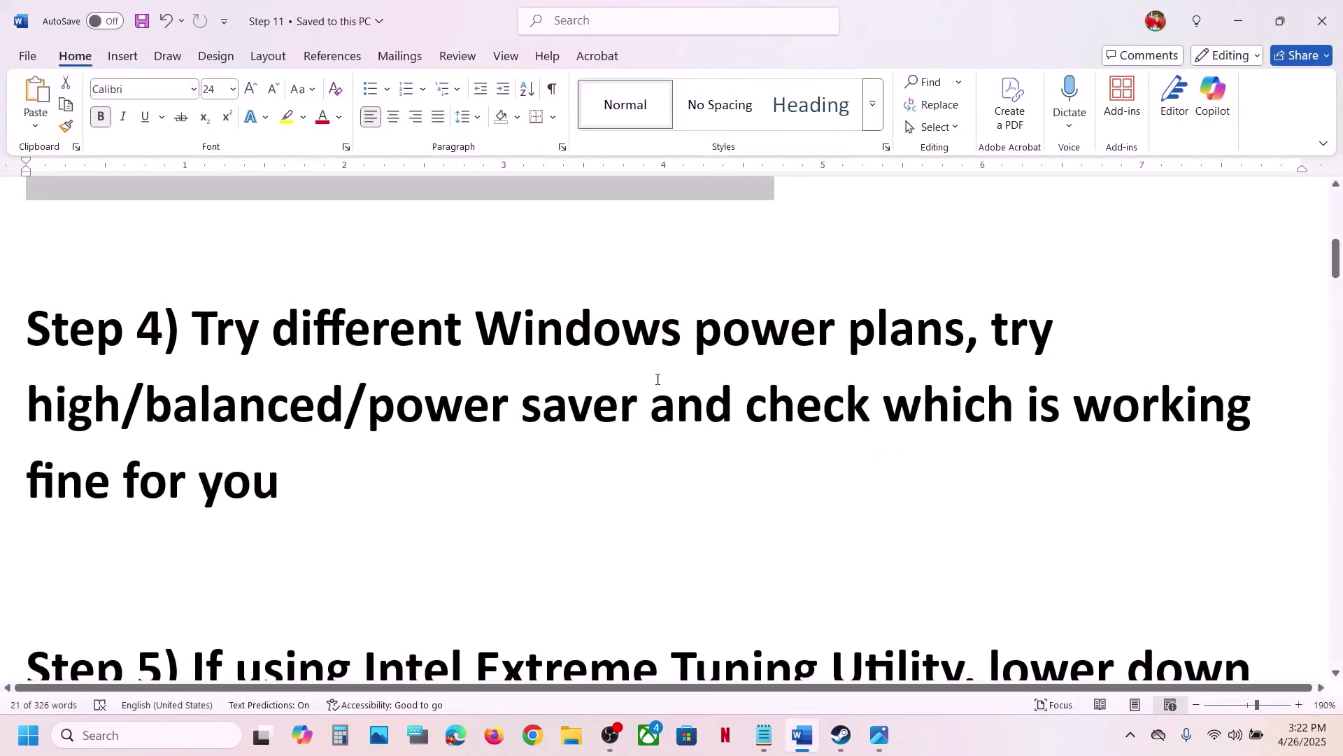
scroll(384, 578, "up", 1)
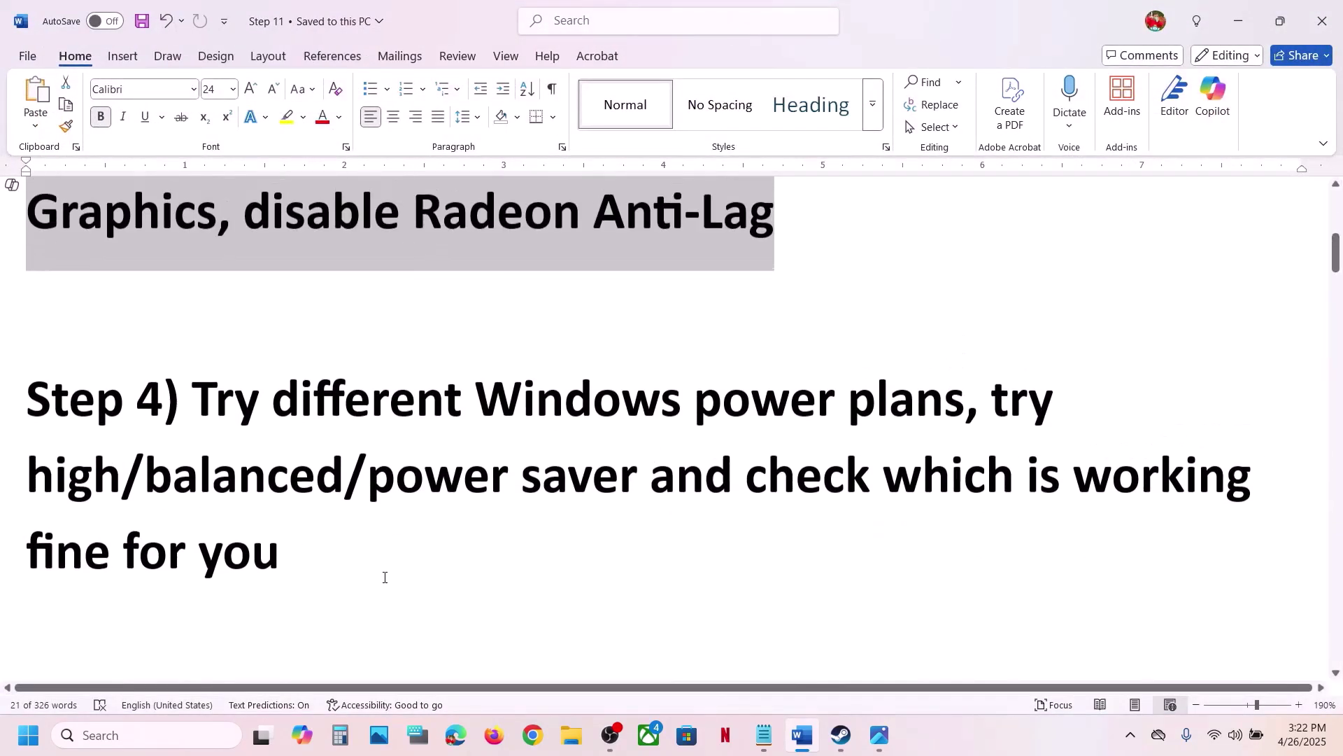
Reach Control Panel's Power Options via Hardware and Sound, then show the Power Saver.jpg picture.
left_click(168, 740)
type("control")
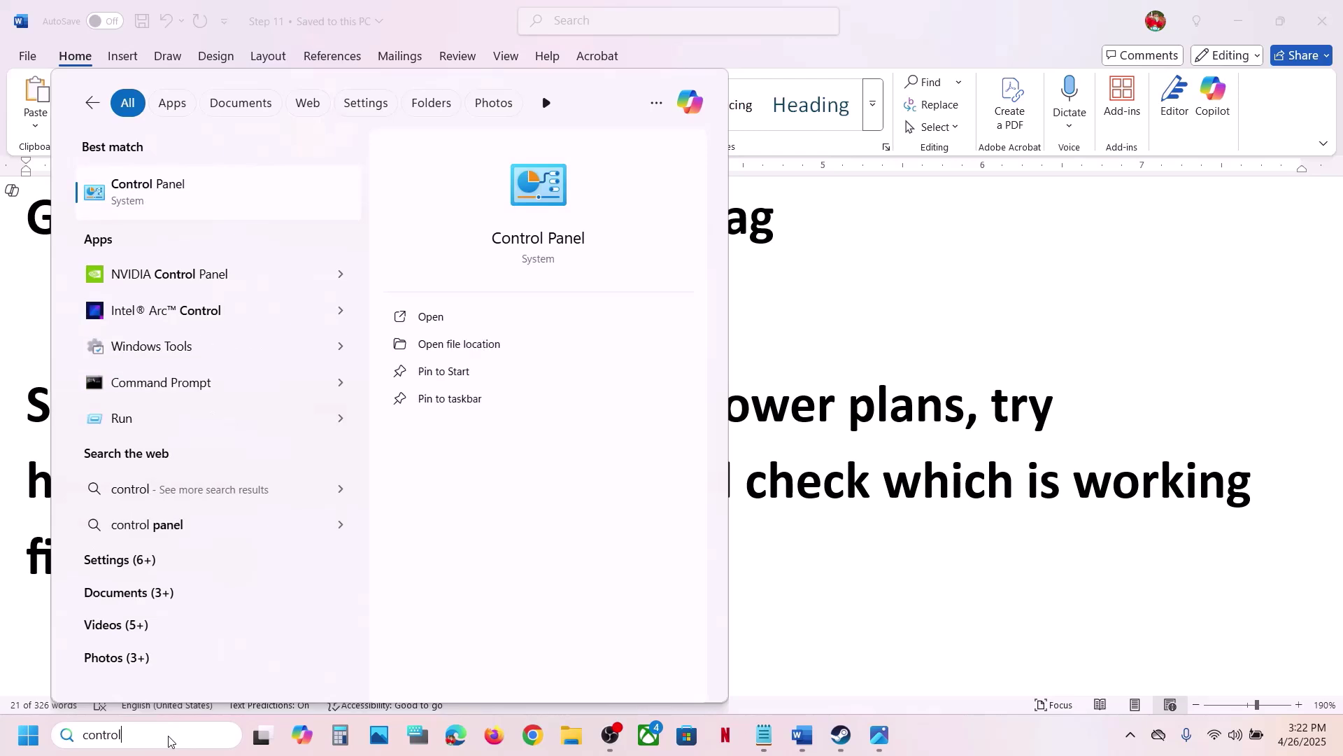
key("Return")
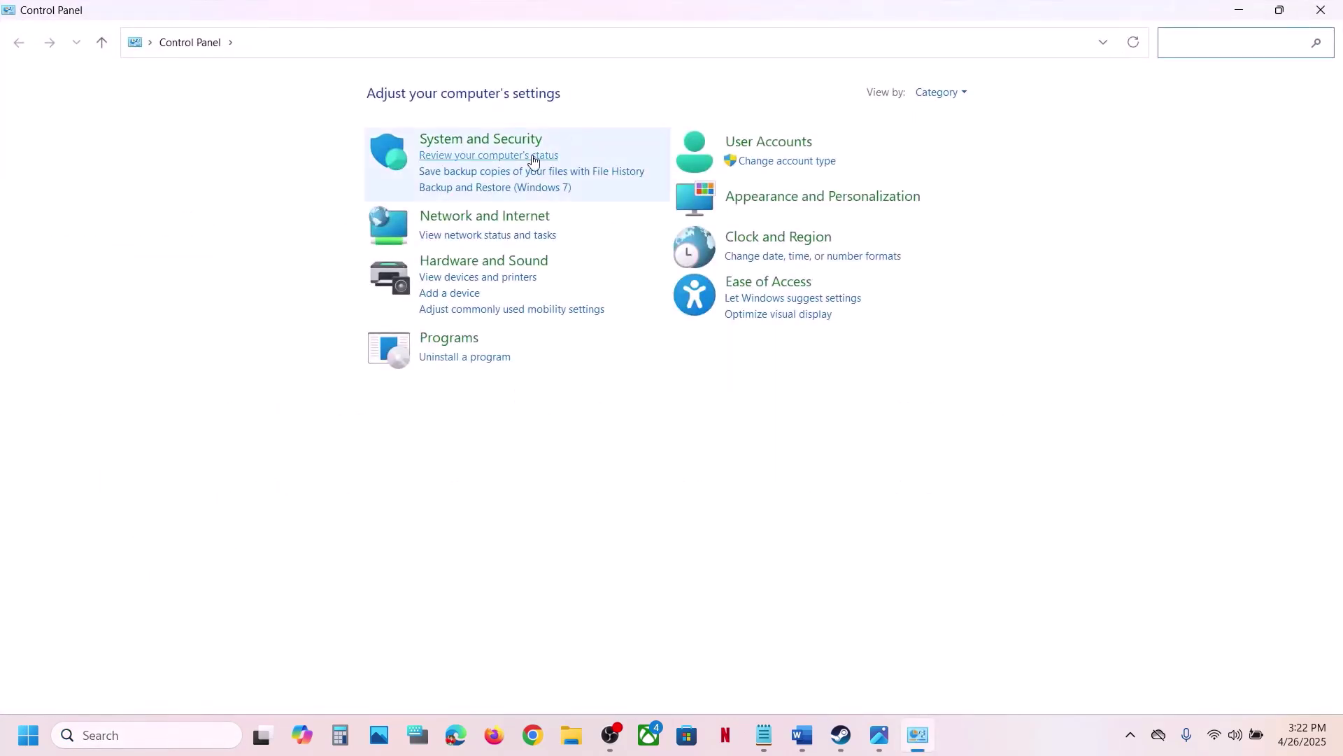
left_click(489, 267)
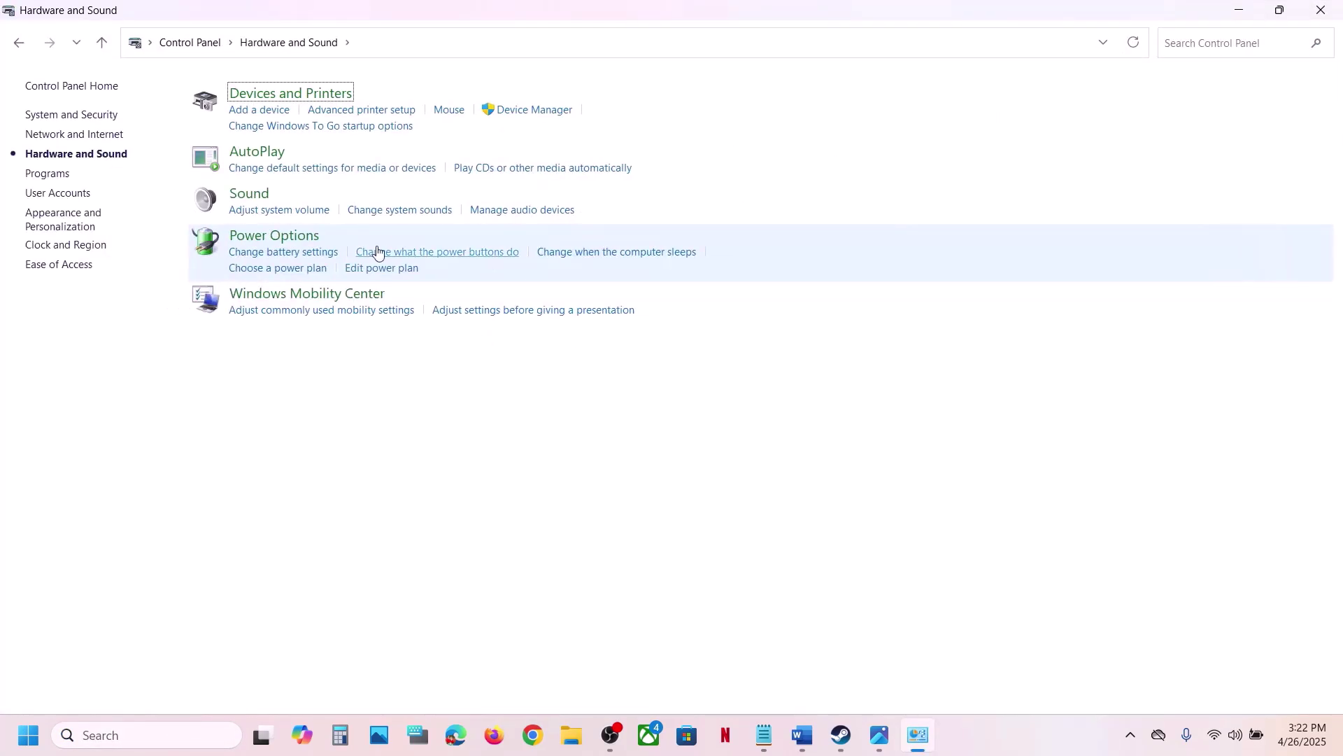
left_click(294, 236)
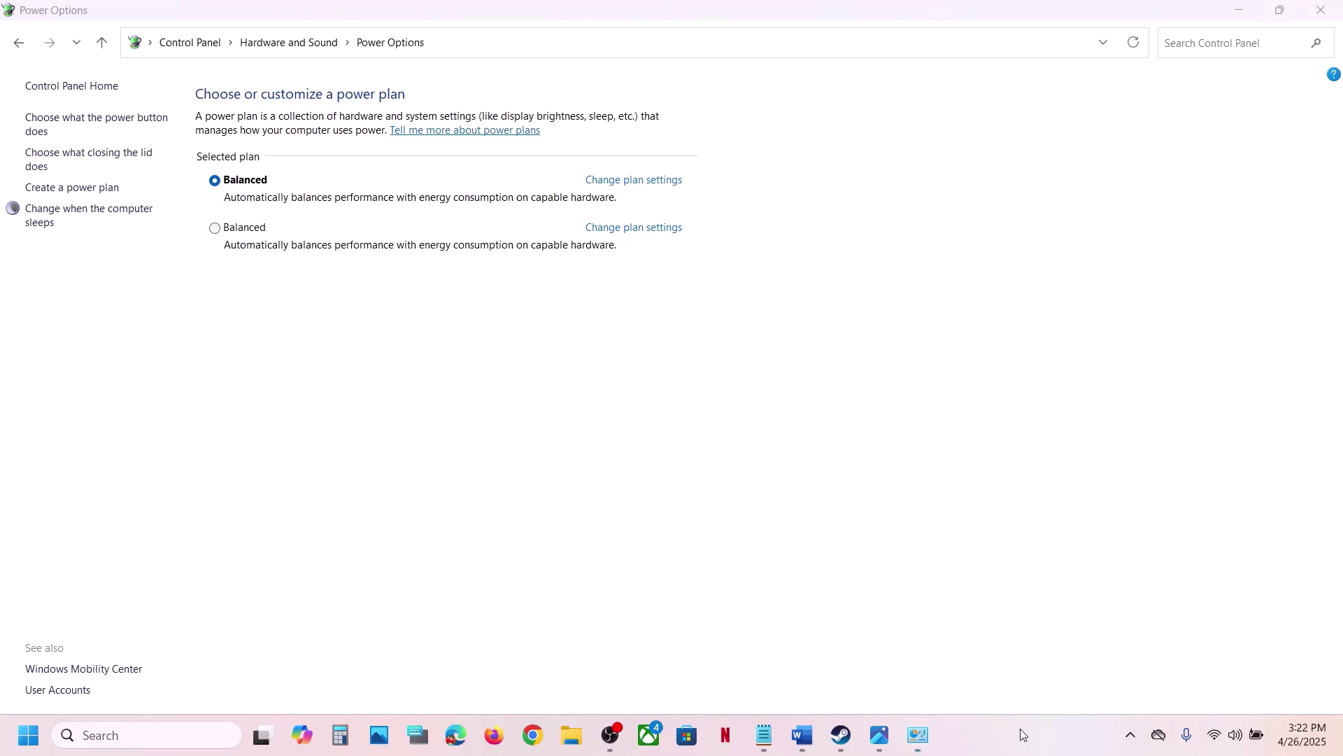
key("alt+Tab")
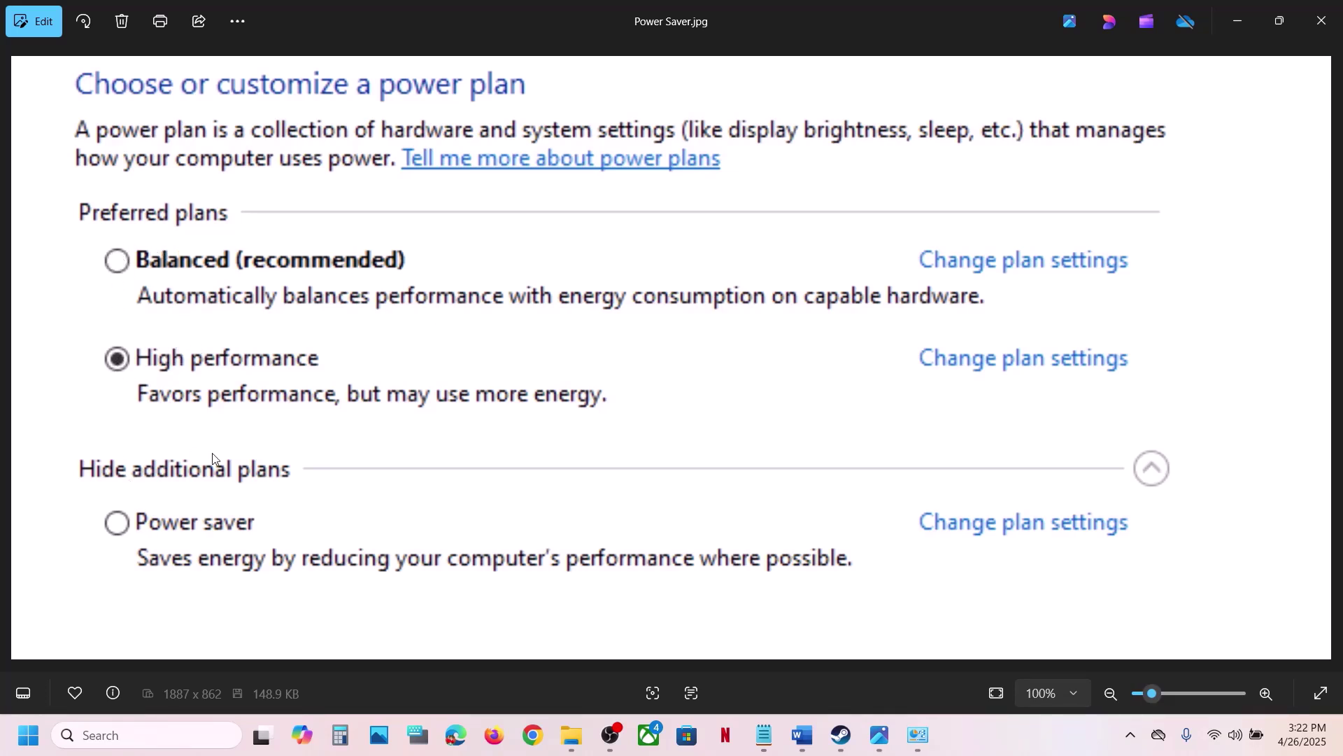
Highlight Step 5's Intel Extreme Tuning Utility and 56x/55x core ratio text, then show the 55x screenshot.
left_click(802, 734)
scroll(656, 423, "down", 4)
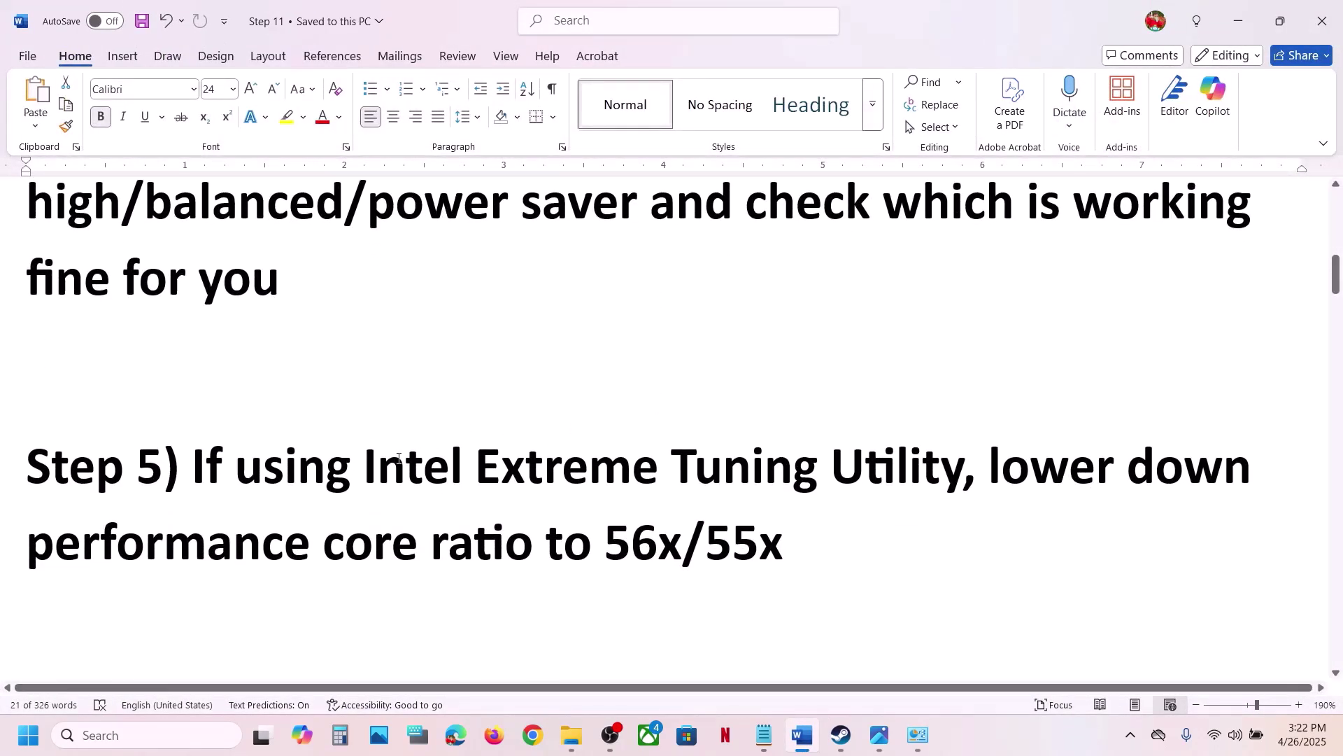
left_click_drag(364, 458, 873, 437)
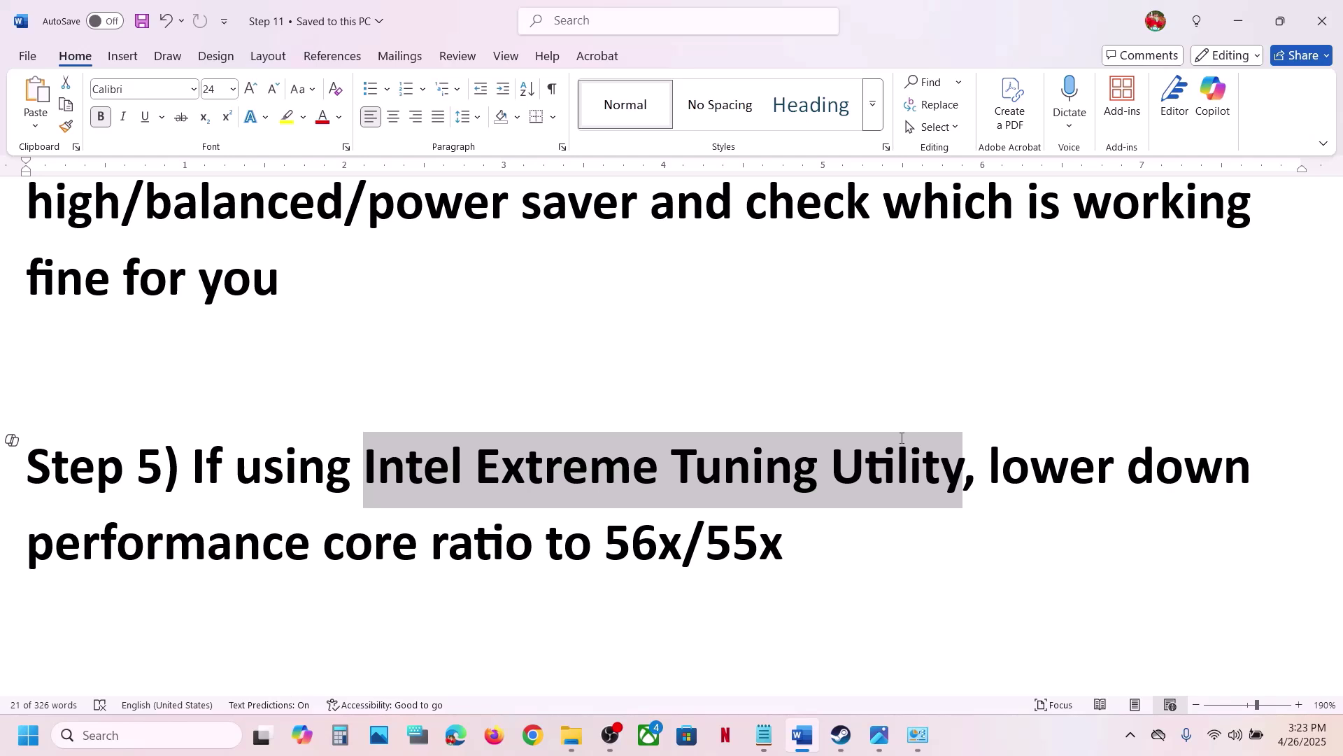
left_click(902, 442)
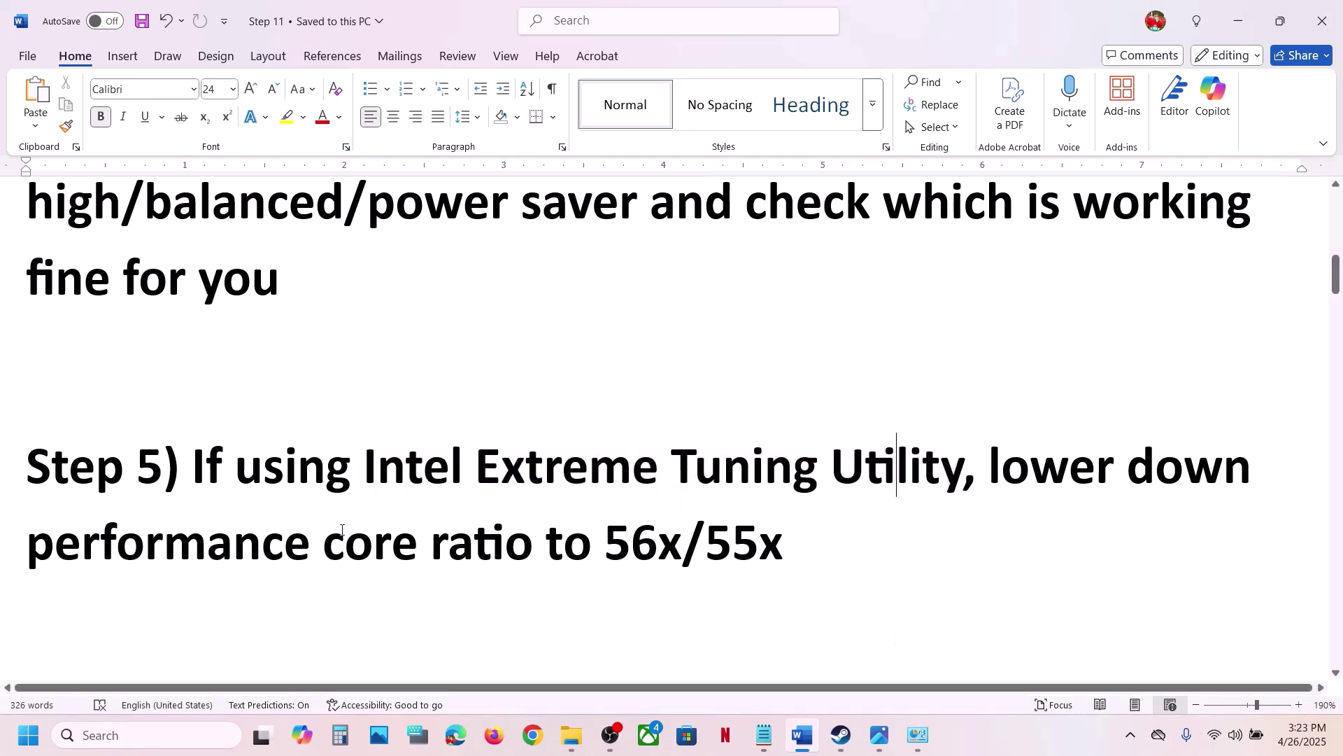
left_click_drag(150, 542, 770, 557)
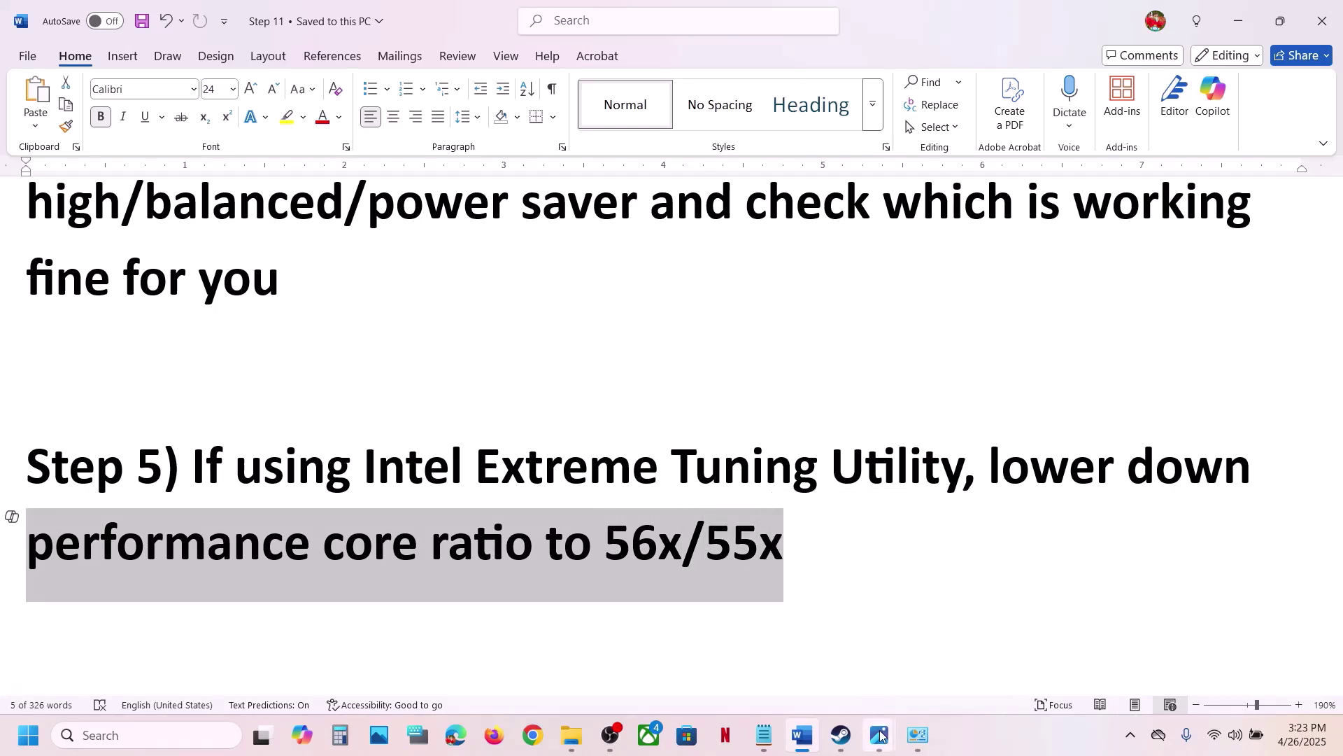
mouse_move(880, 734)
left_click(960, 675)
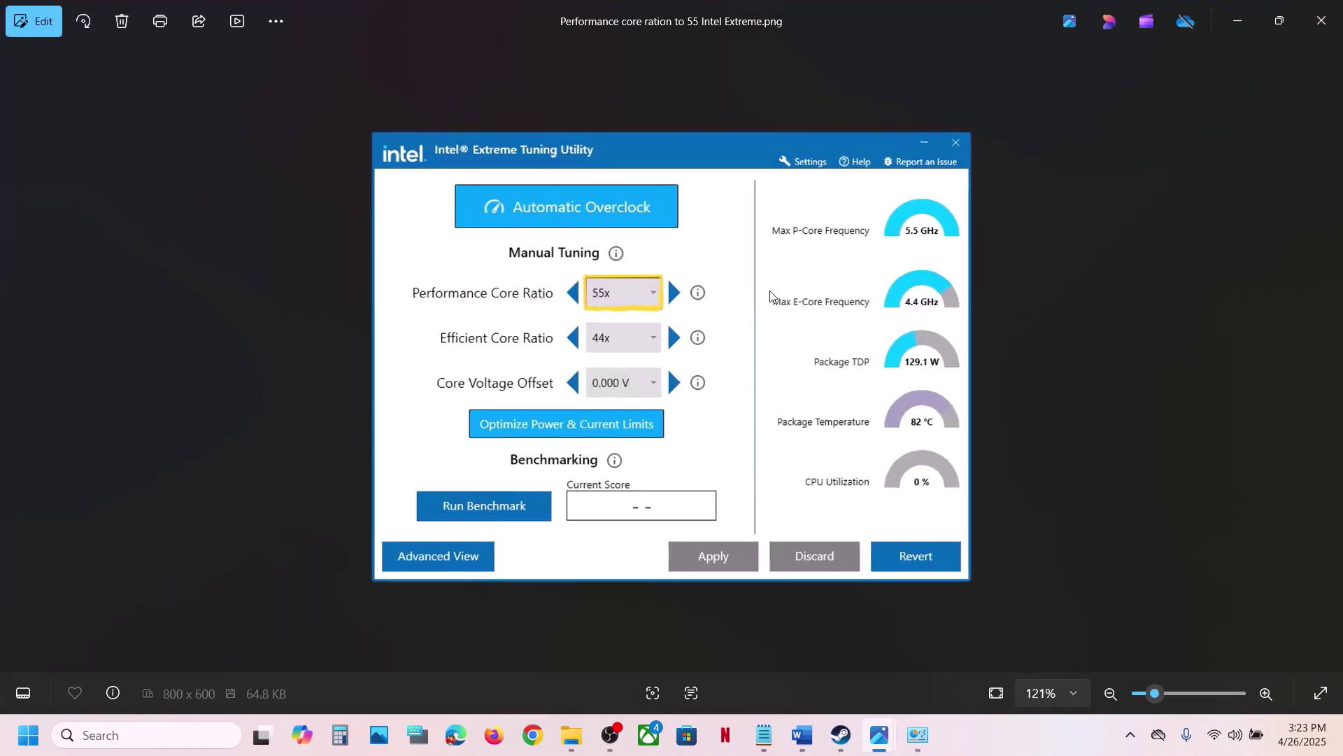
scroll(770, 296, "up", 2)
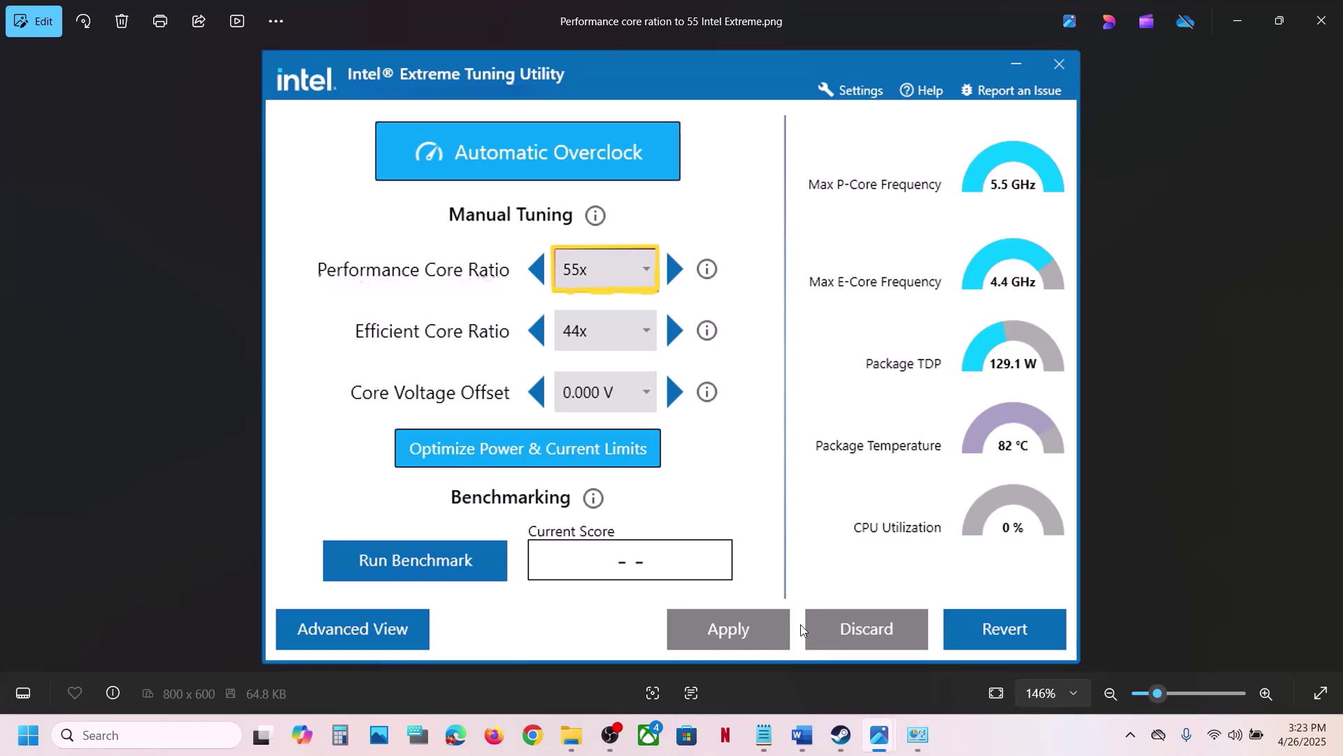
Highlight the Step 6 words 'Verify the game files' in the fix-list document.
left_click(832, 736)
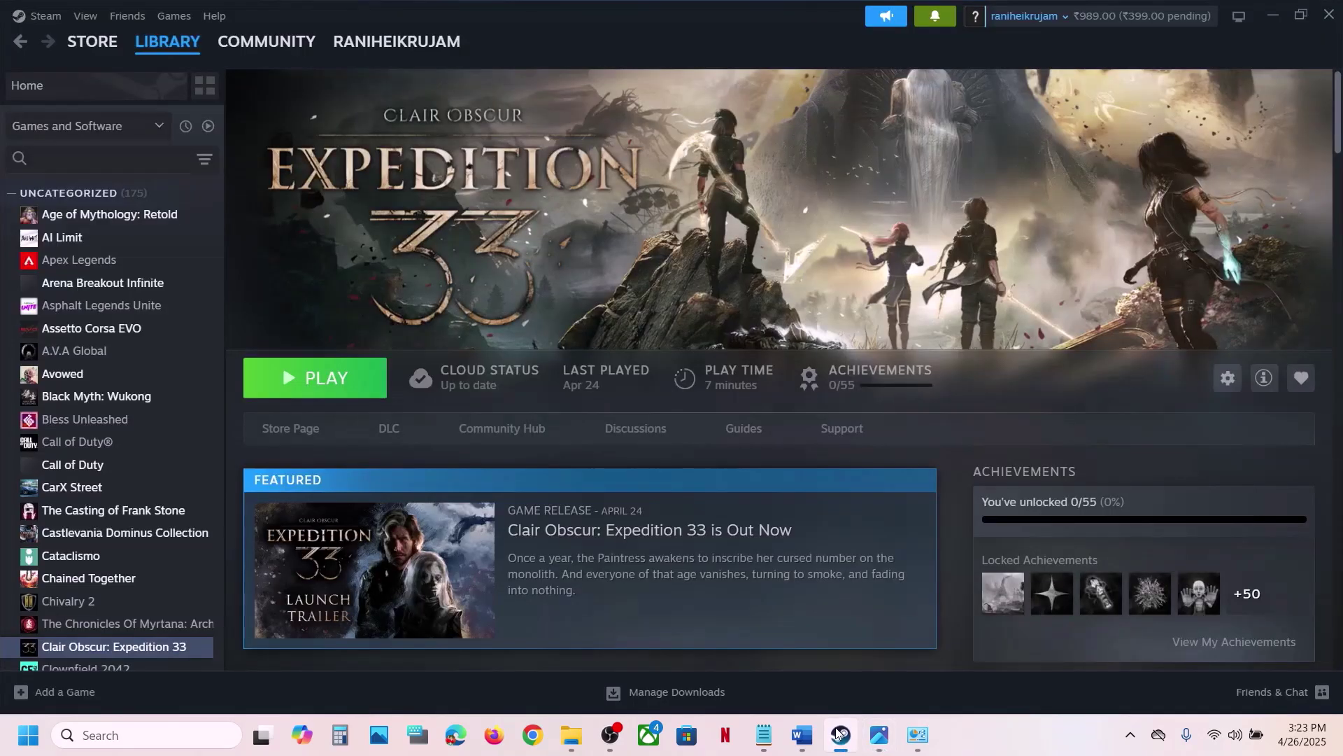
left_click(819, 736)
scroll(742, 556, "down", 3)
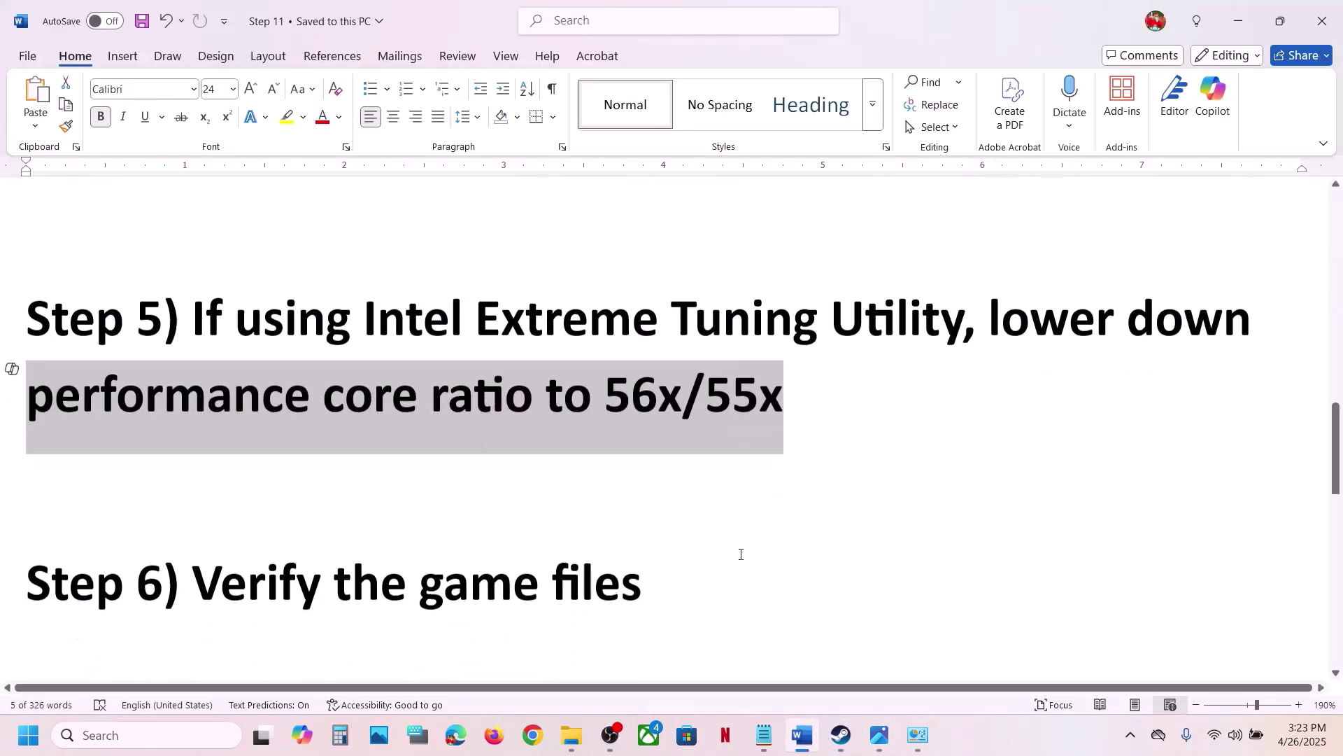
left_click_drag(253, 505, 624, 515)
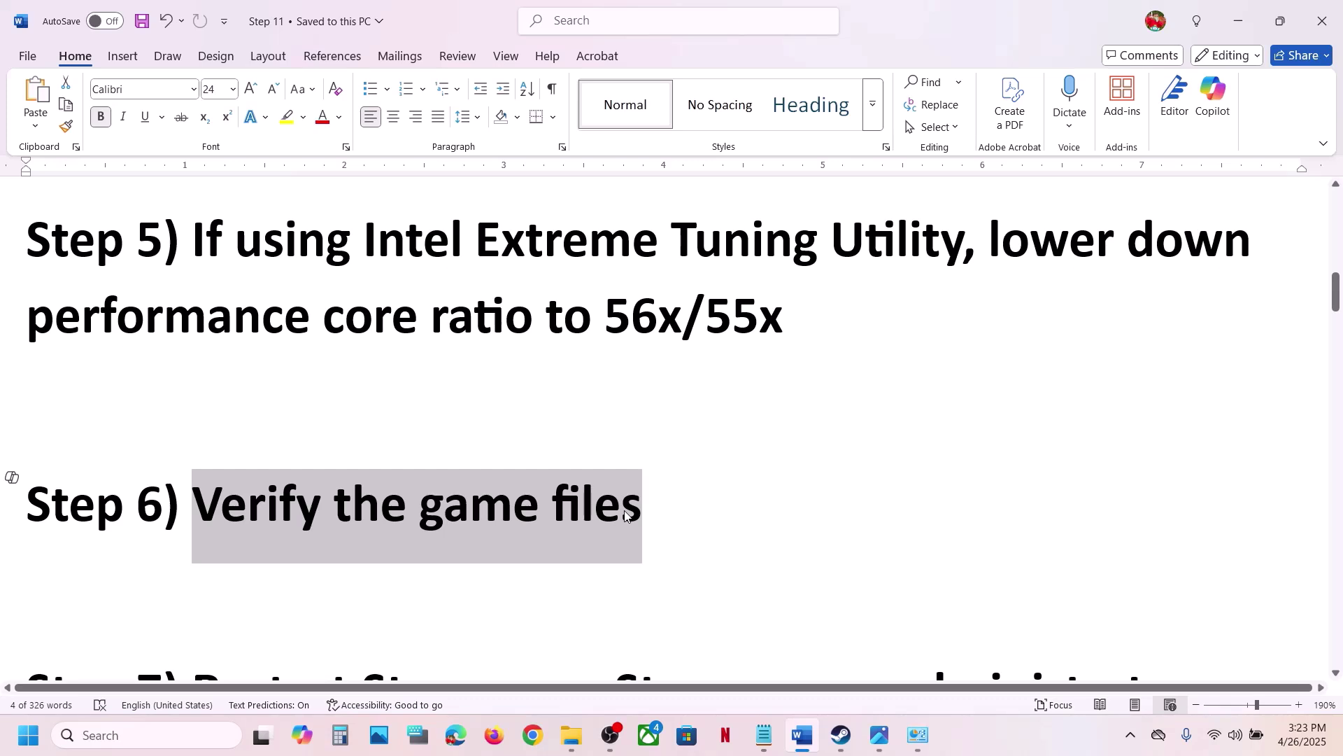
Show Expedition 33's Installed Files page in Steam Properties, then close it.
key("super")
left_click(839, 738)
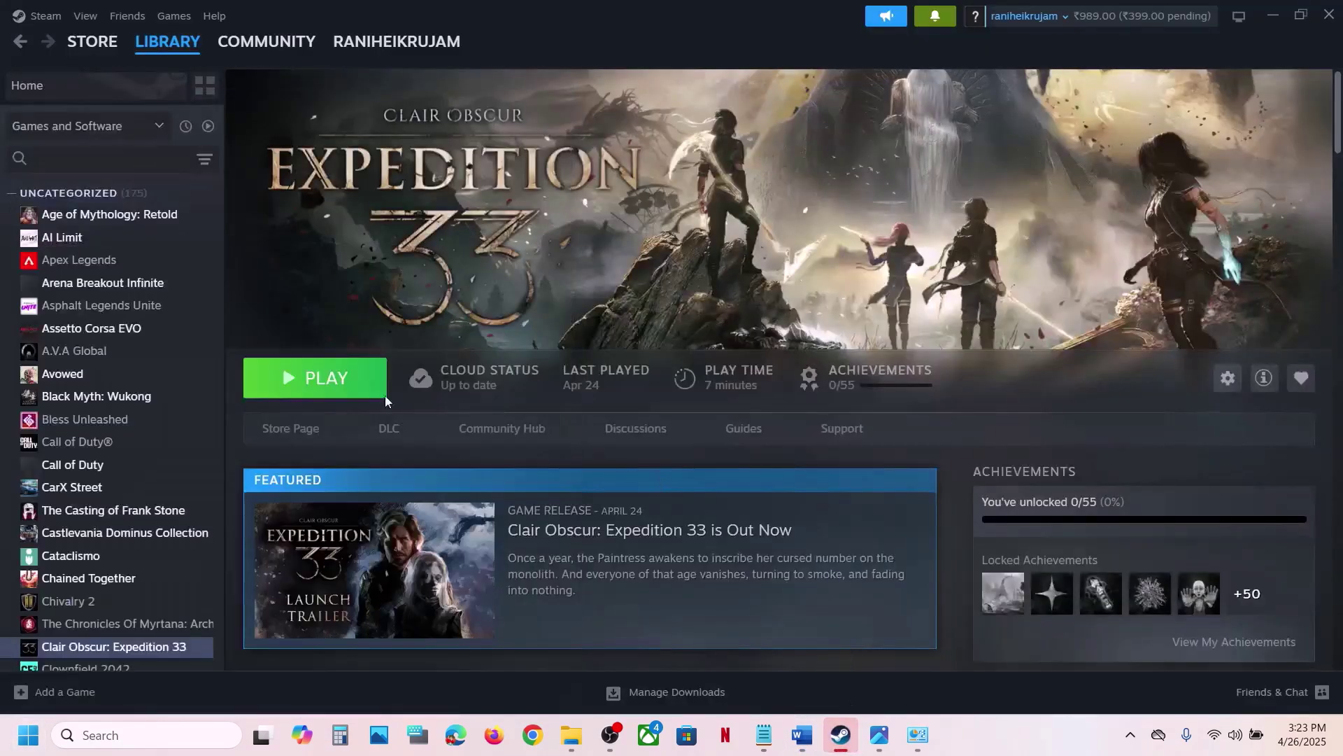
right_click(78, 645)
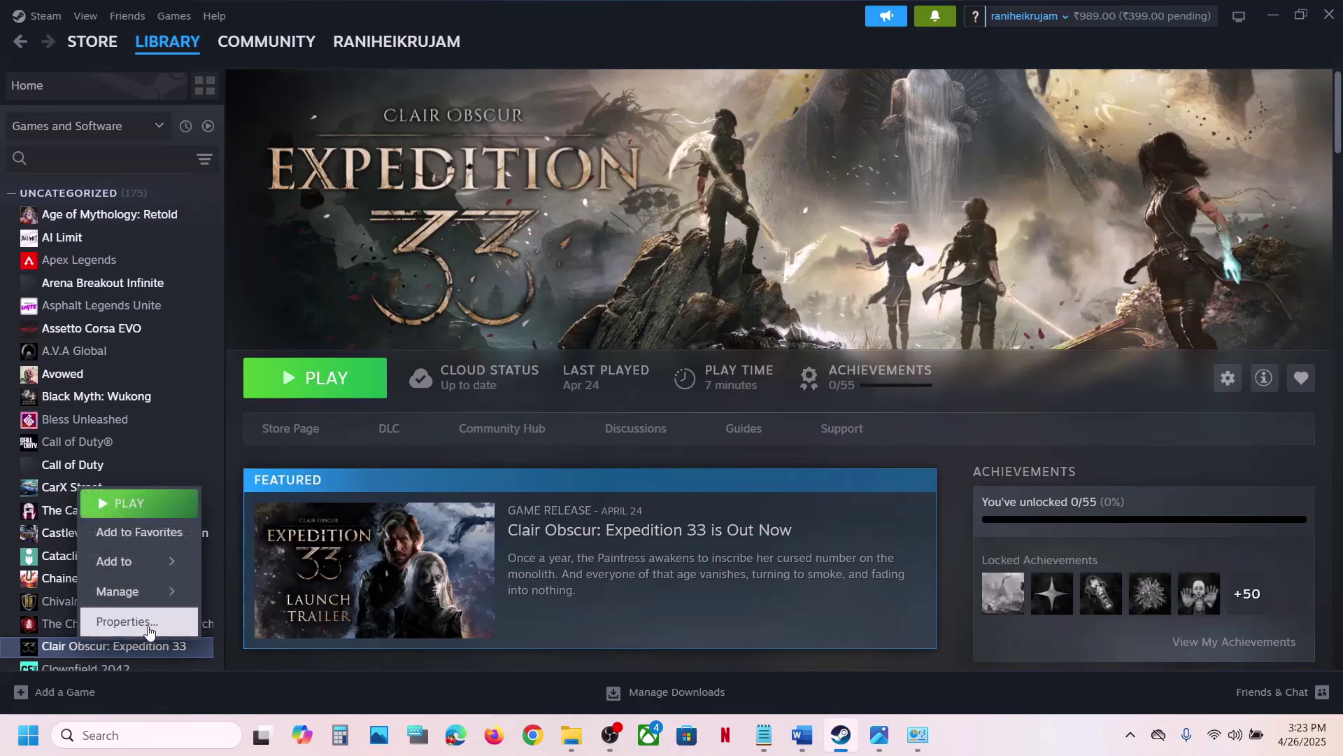
left_click(148, 630)
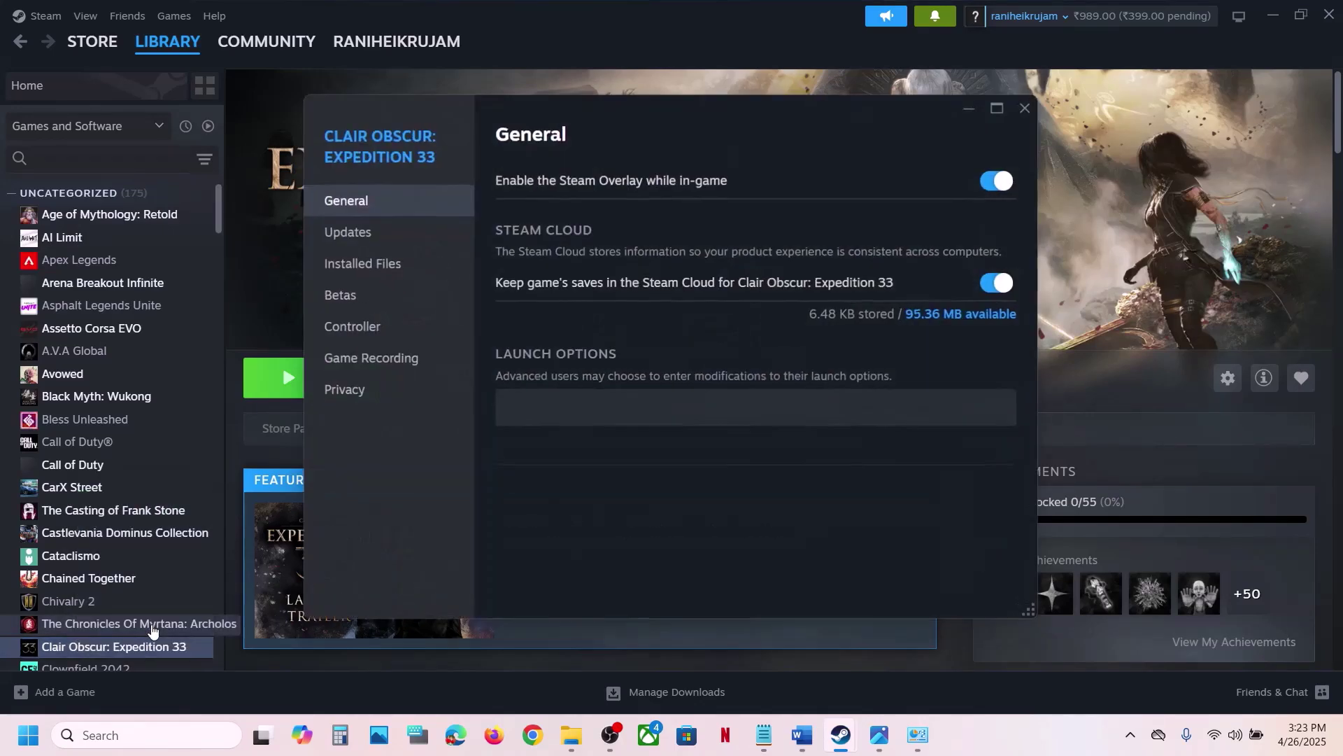
left_click(389, 278)
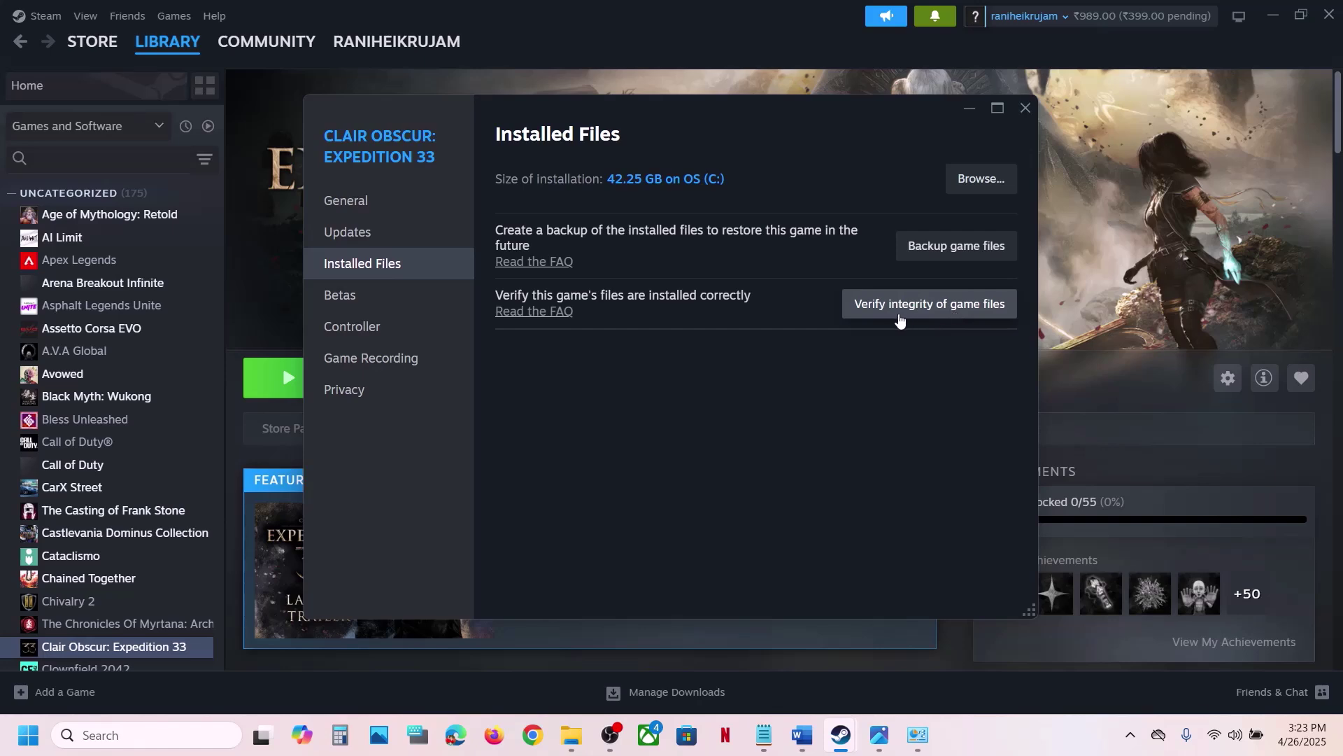
left_click(1027, 117)
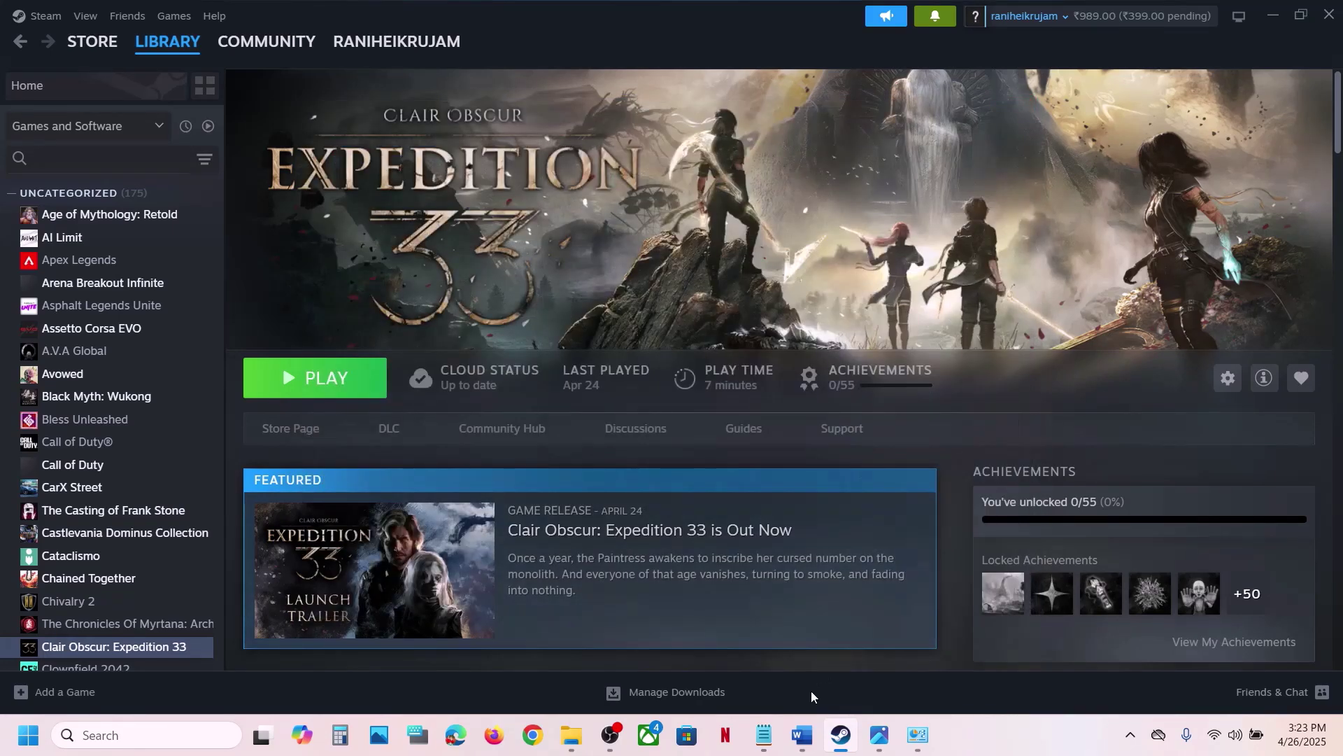
Highlight the Restart Steam instruction, then open and dismiss Steam's client menu without exiting.
left_click(794, 746)
scroll(619, 510, "down", 2)
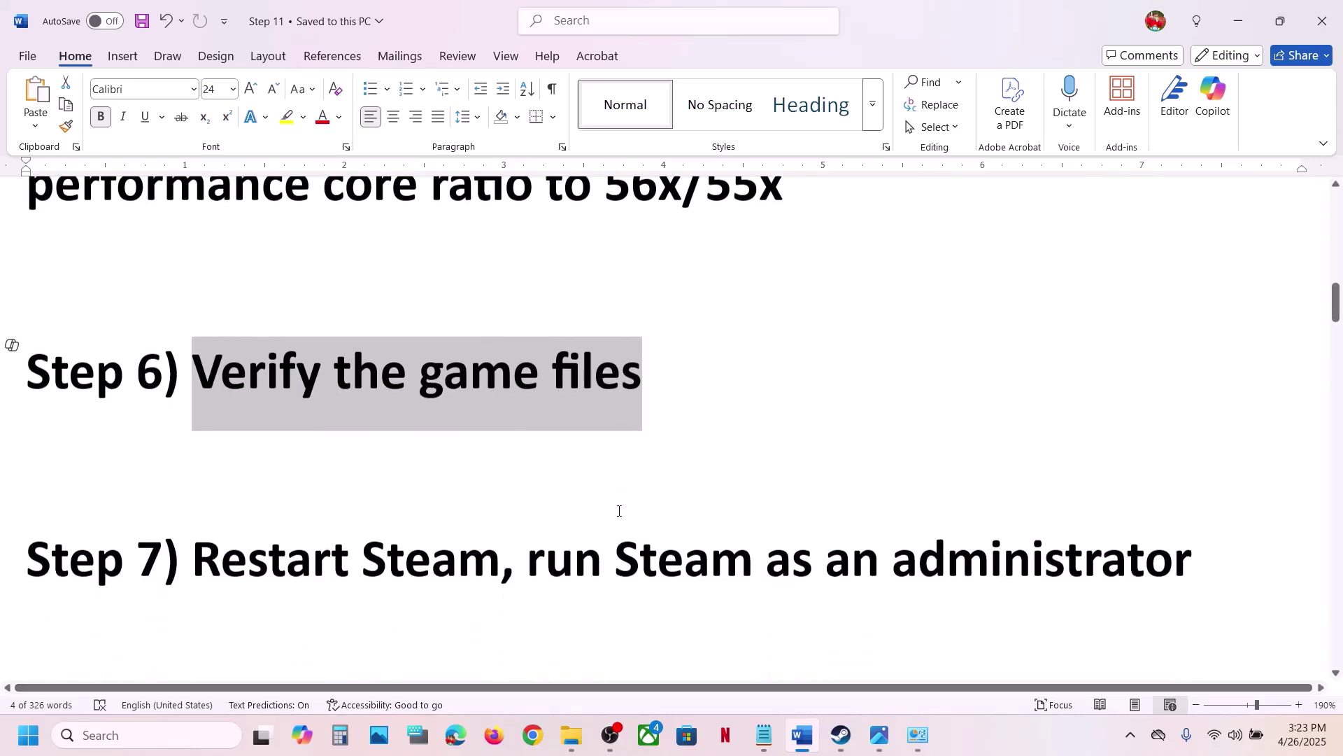
left_click_drag(242, 557, 350, 558)
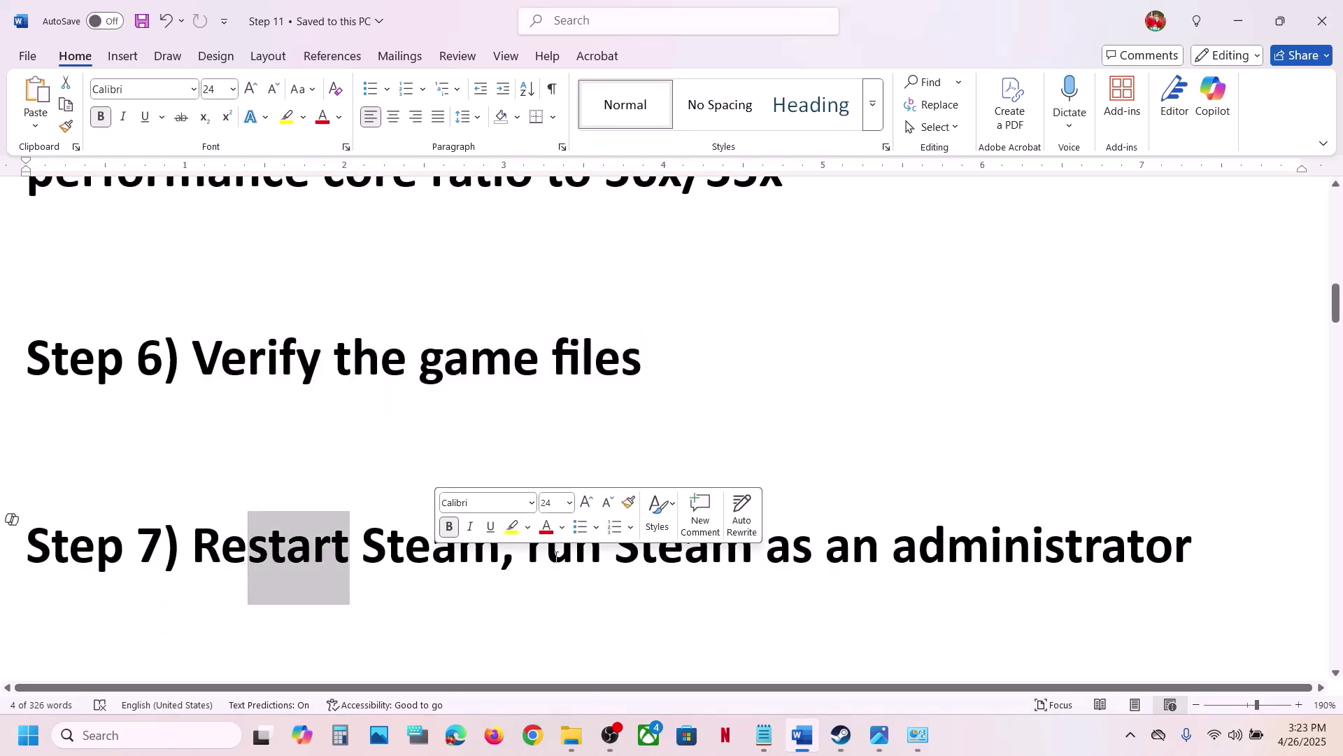
left_click(843, 738)
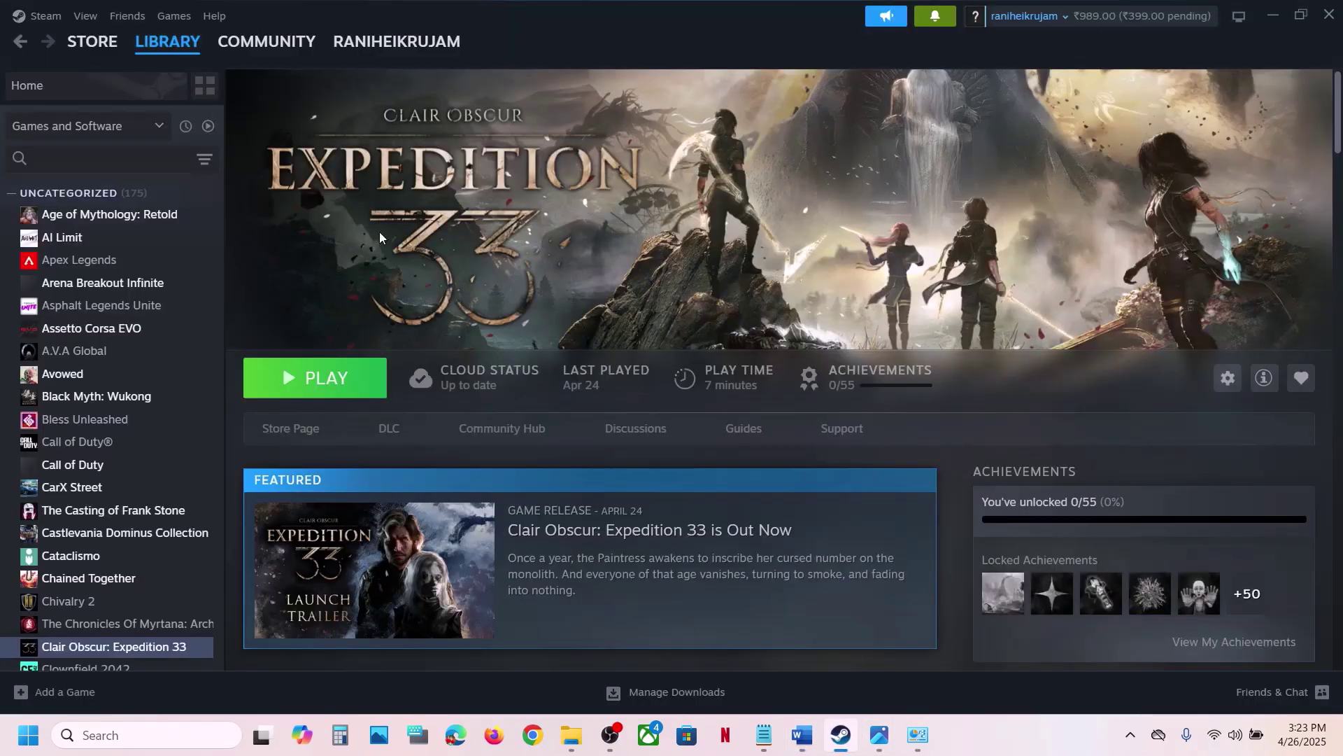
left_click(28, 23)
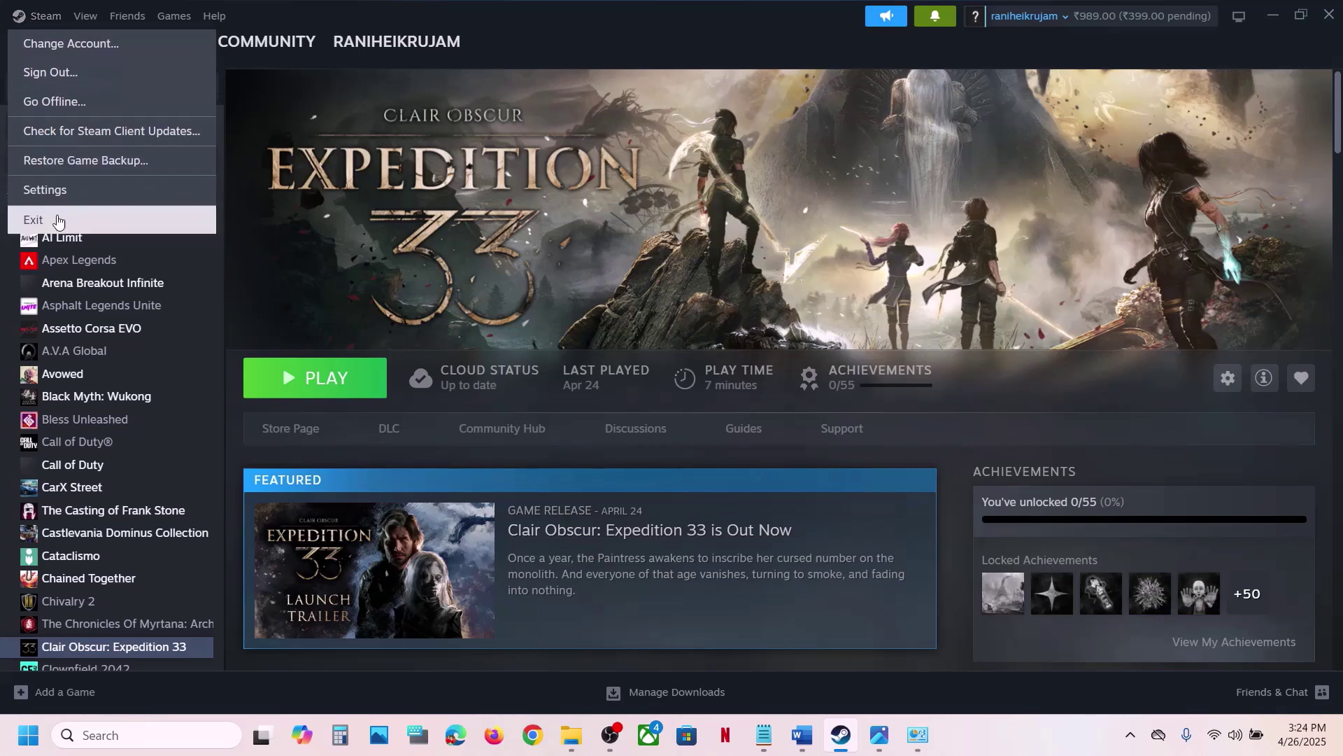
left_click(372, 213)
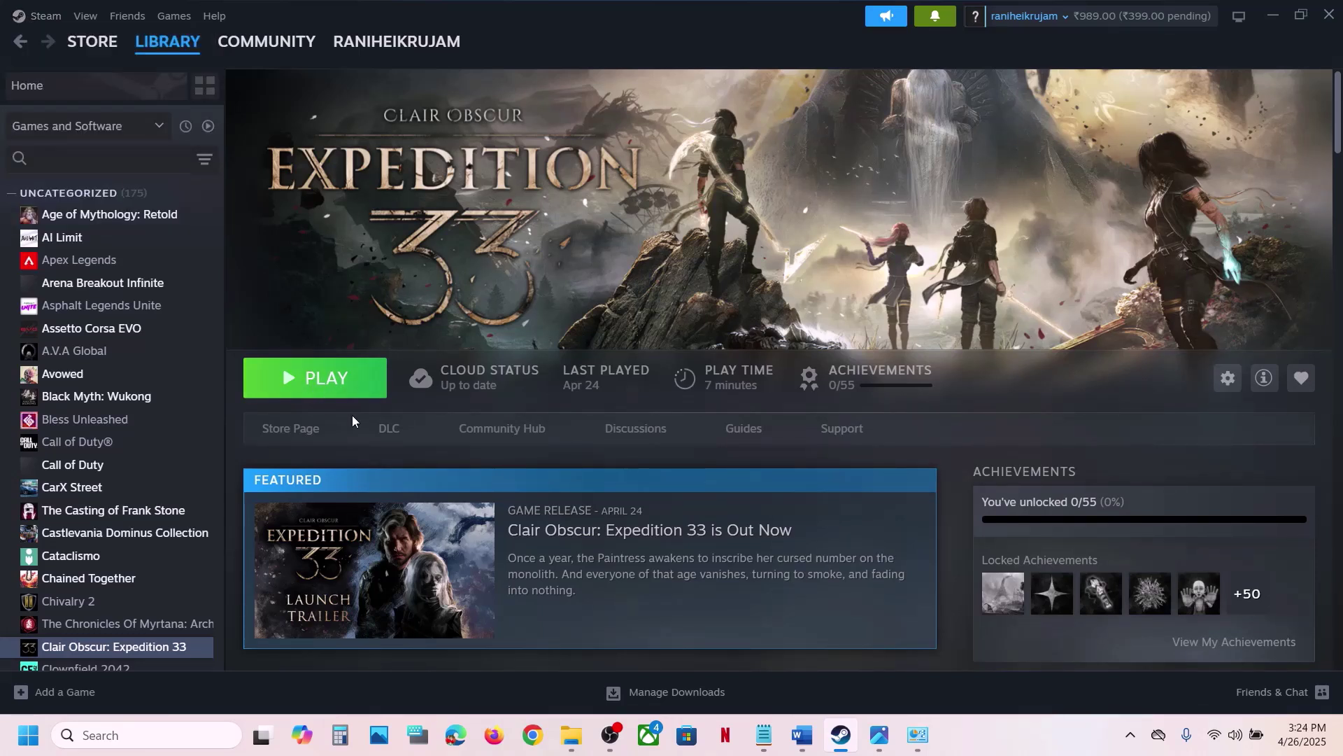
Search Windows for 'steam', bring up the Steam app's options, then return to the library page.
left_click(129, 744)
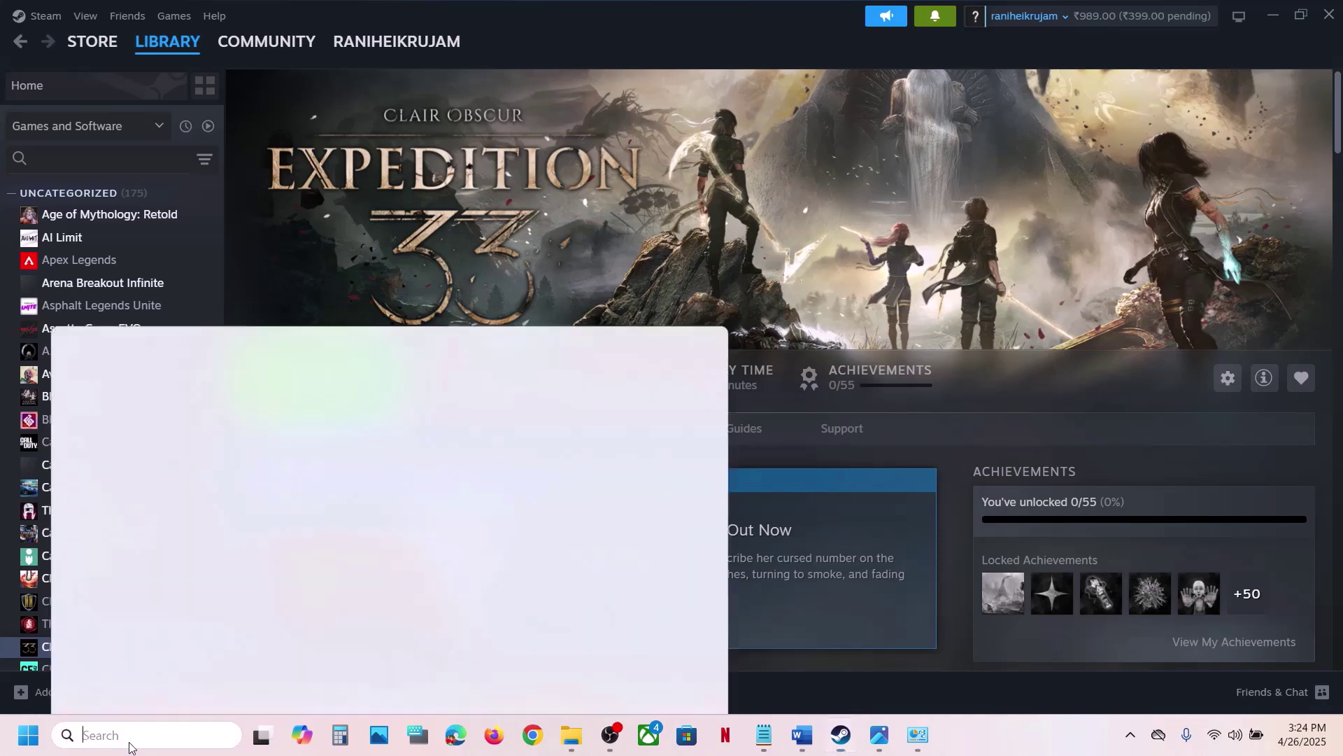
type("steam")
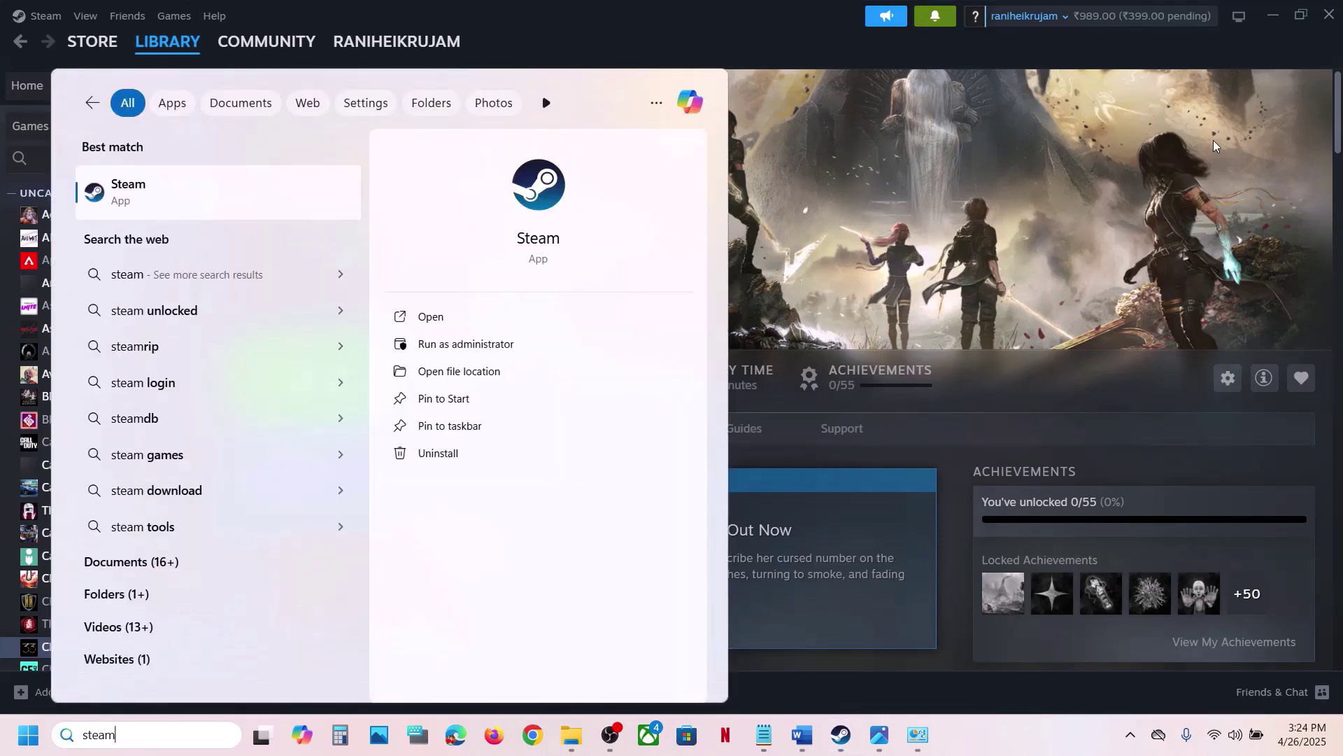
key("Return")
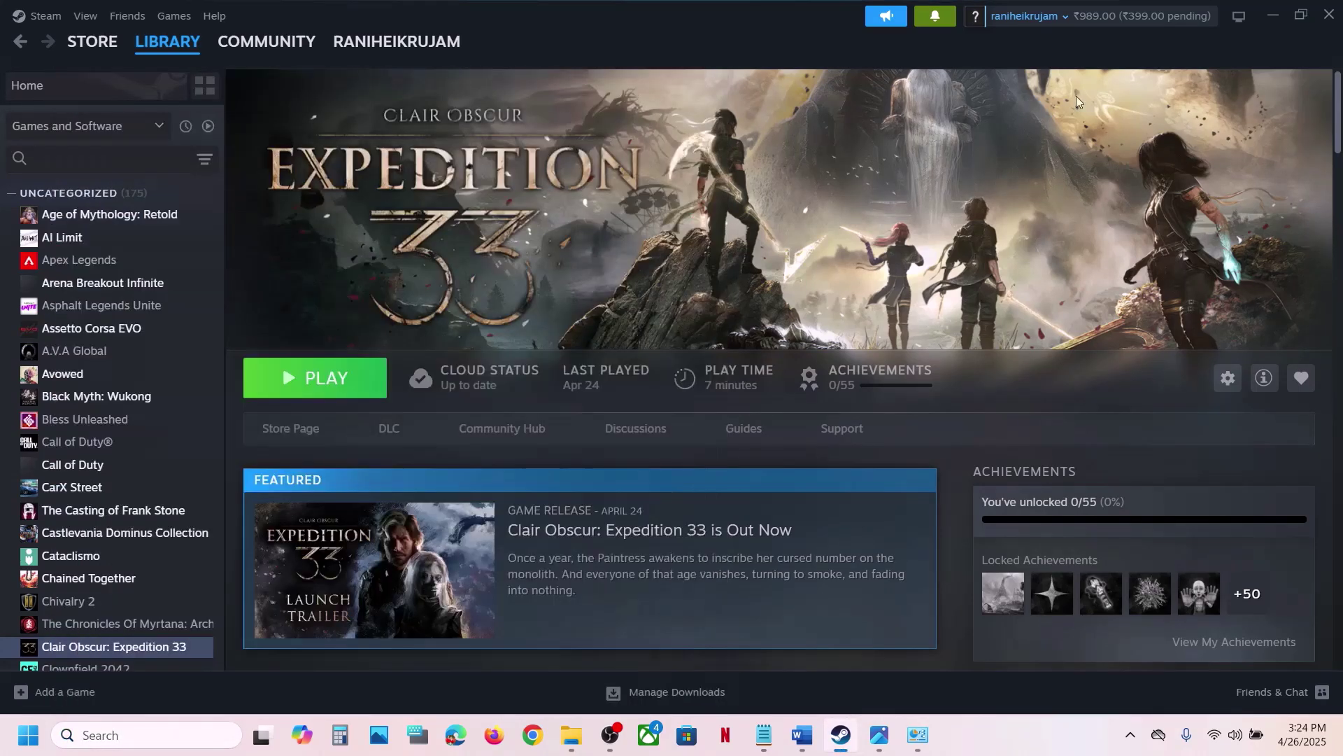
left_click(56, 23)
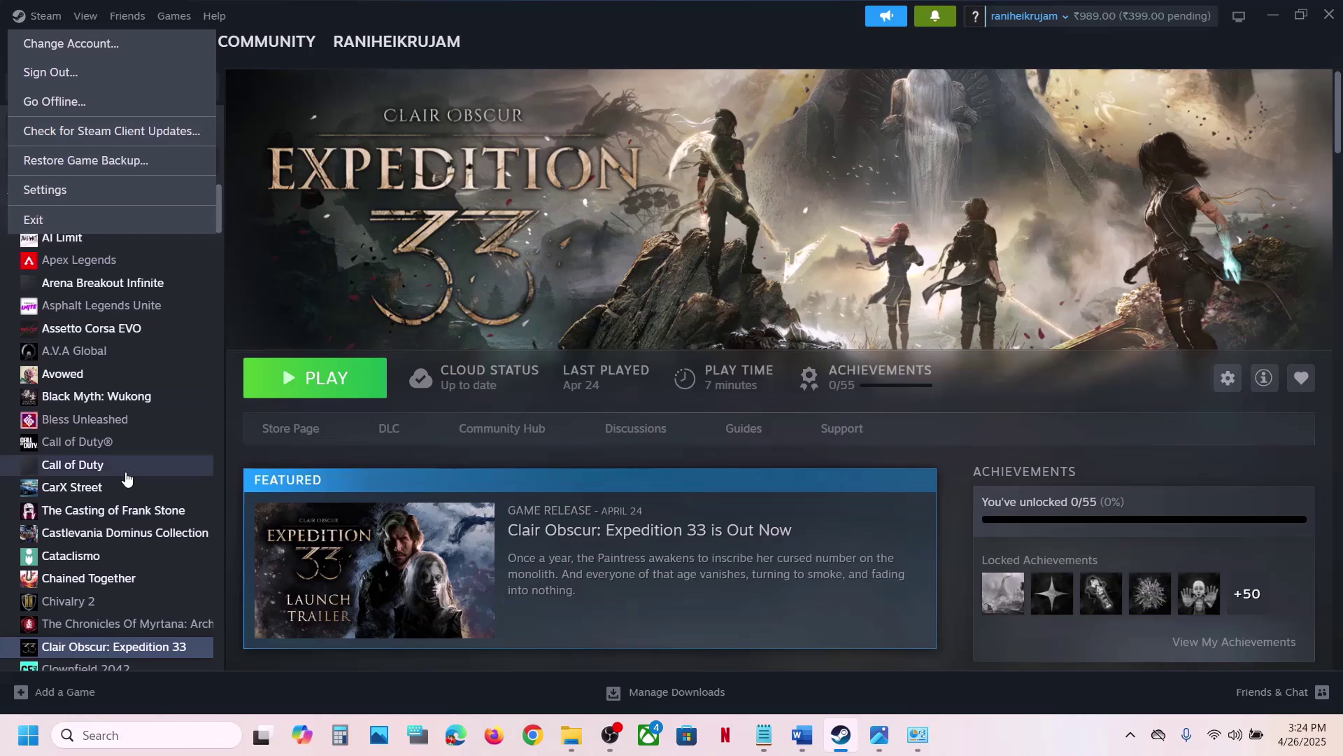
left_click(102, 736)
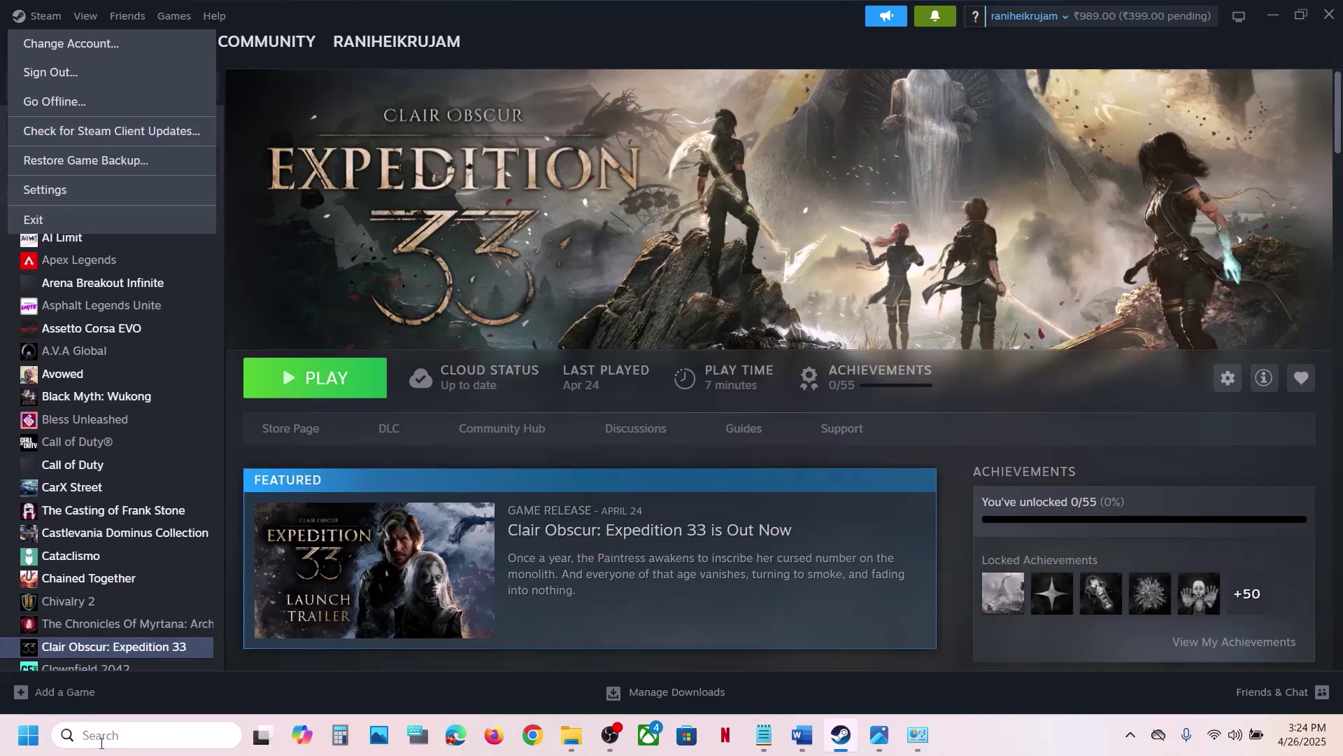
type("steam")
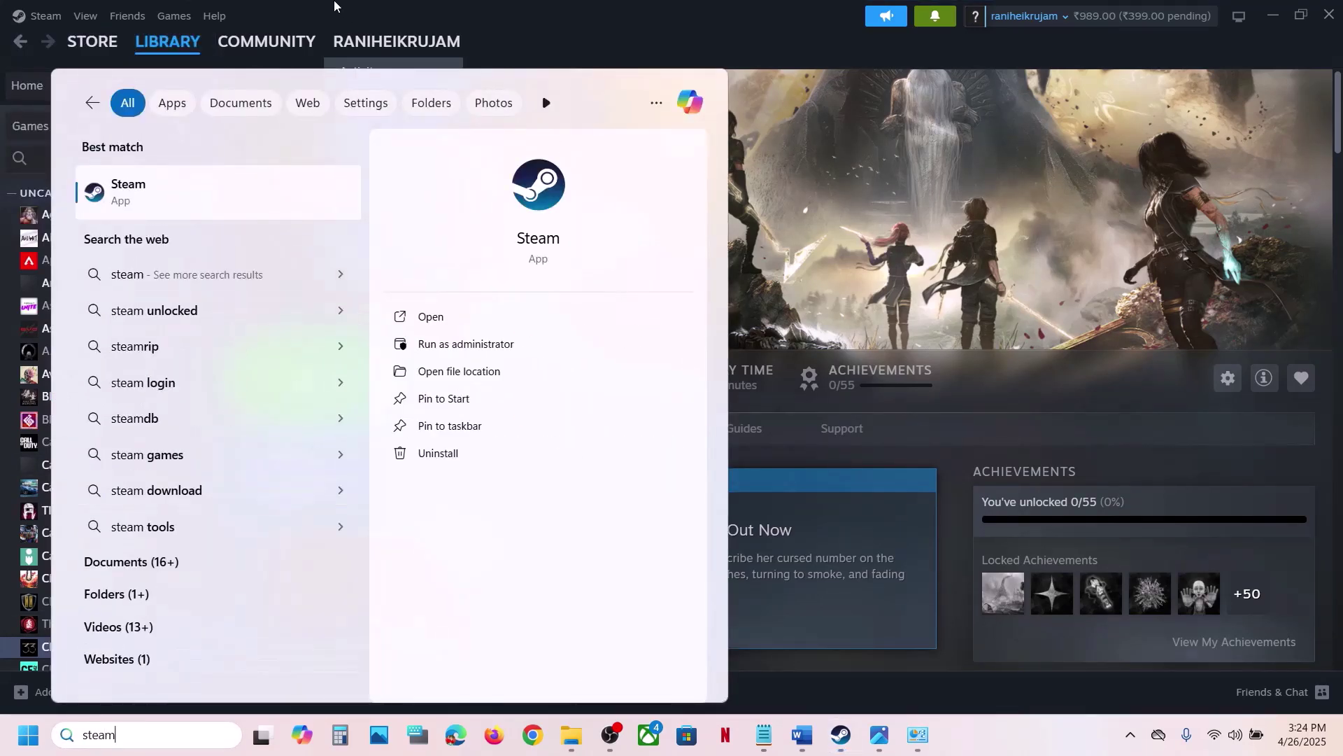
right_click(191, 190)
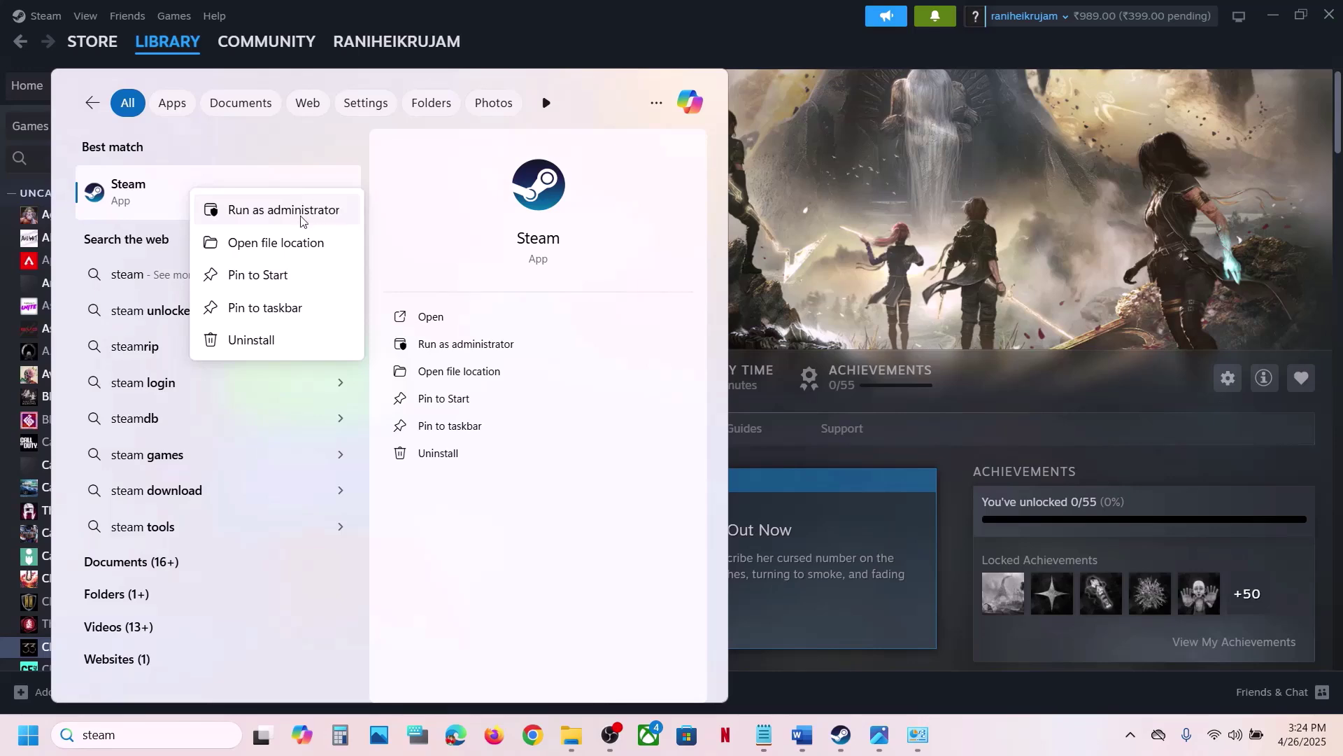
left_click(829, 212)
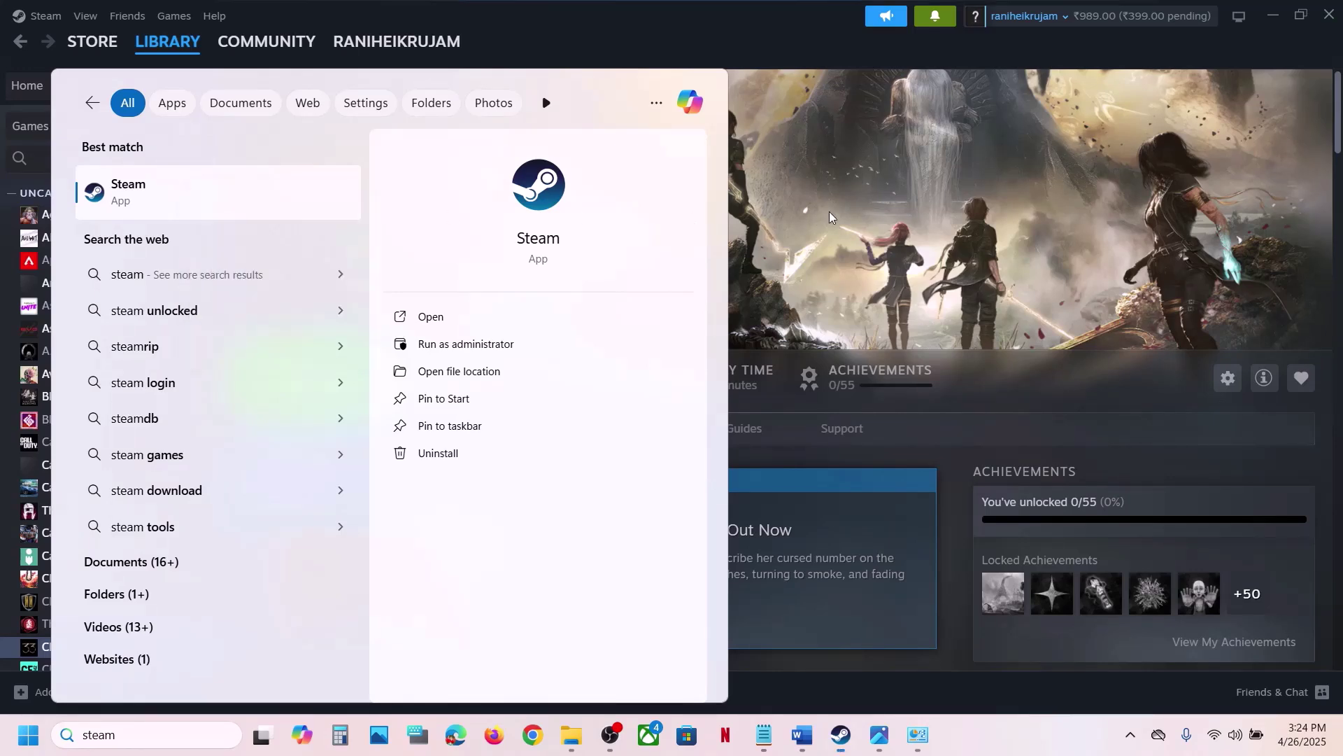
Highlight Step 8's phrases on allowing the game exe through Windows Security & firewall, then press Win+I.
left_click(803, 735)
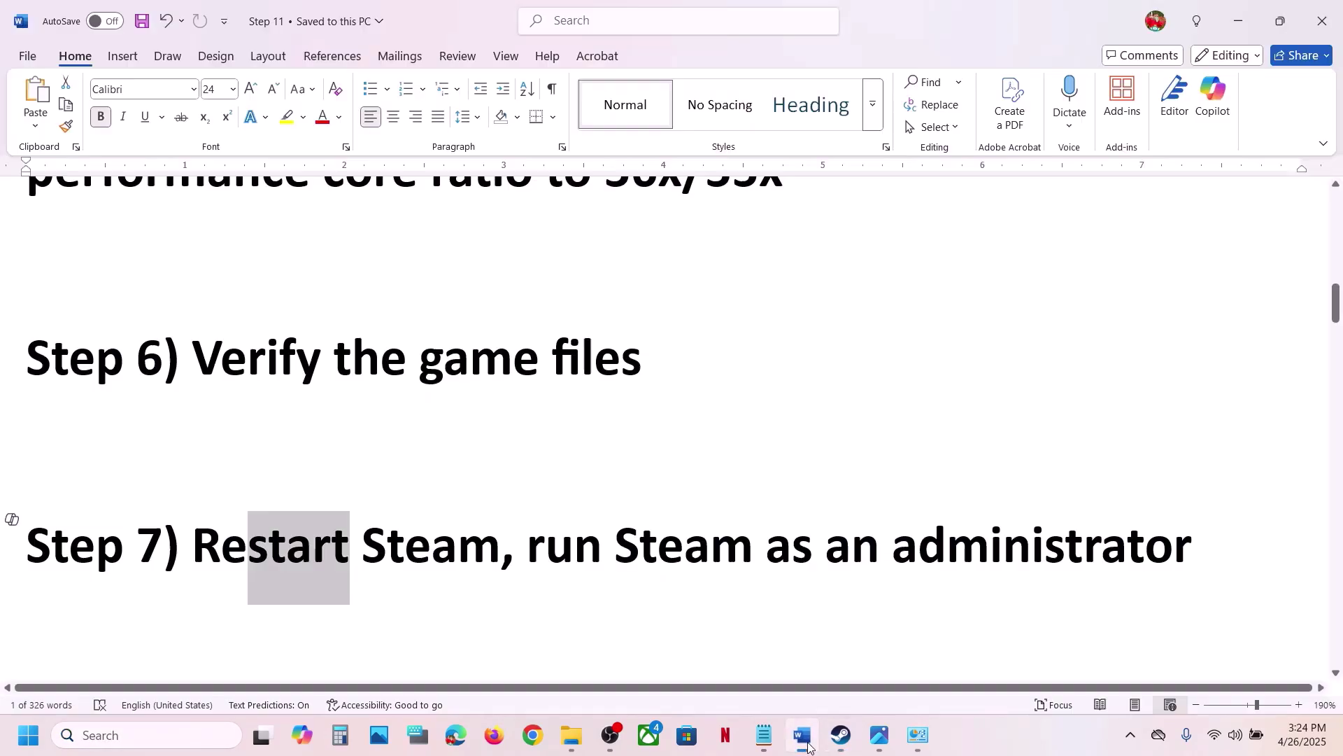
scroll(702, 481, "down", 3)
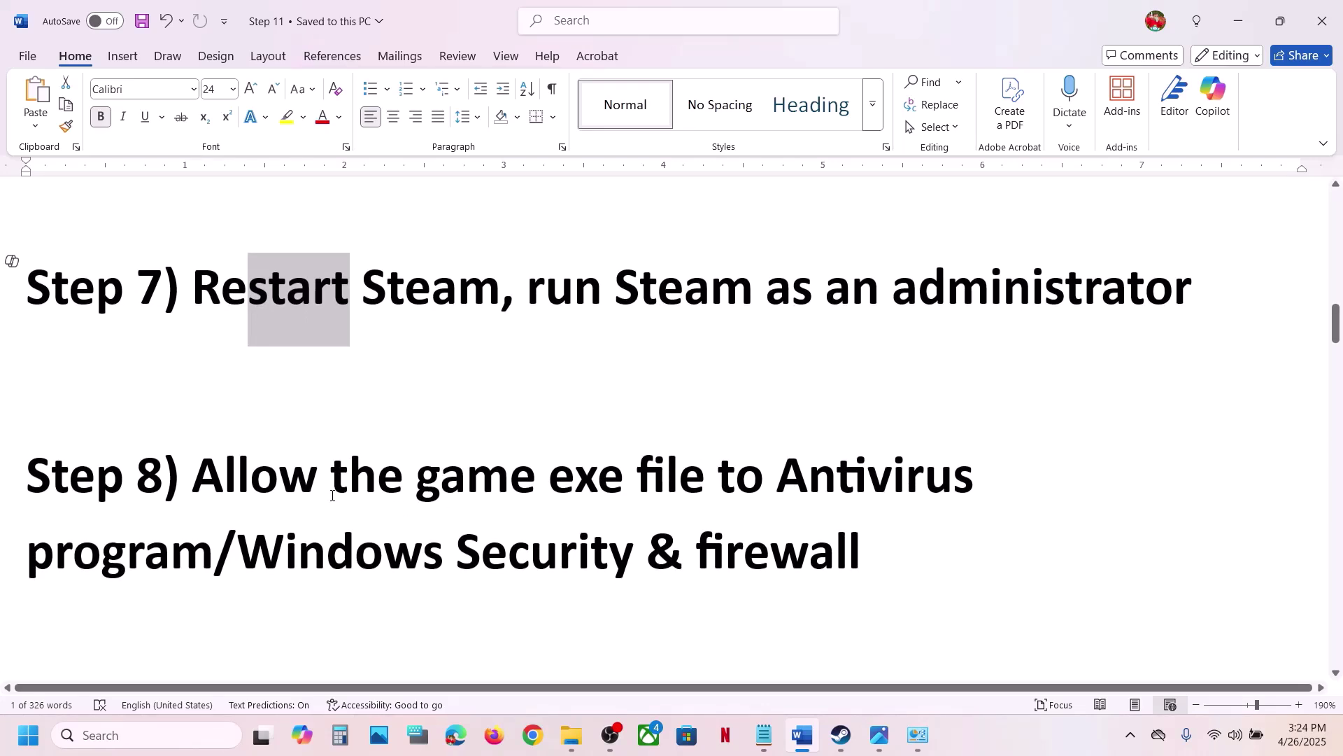
left_click_drag(214, 478, 220, 561)
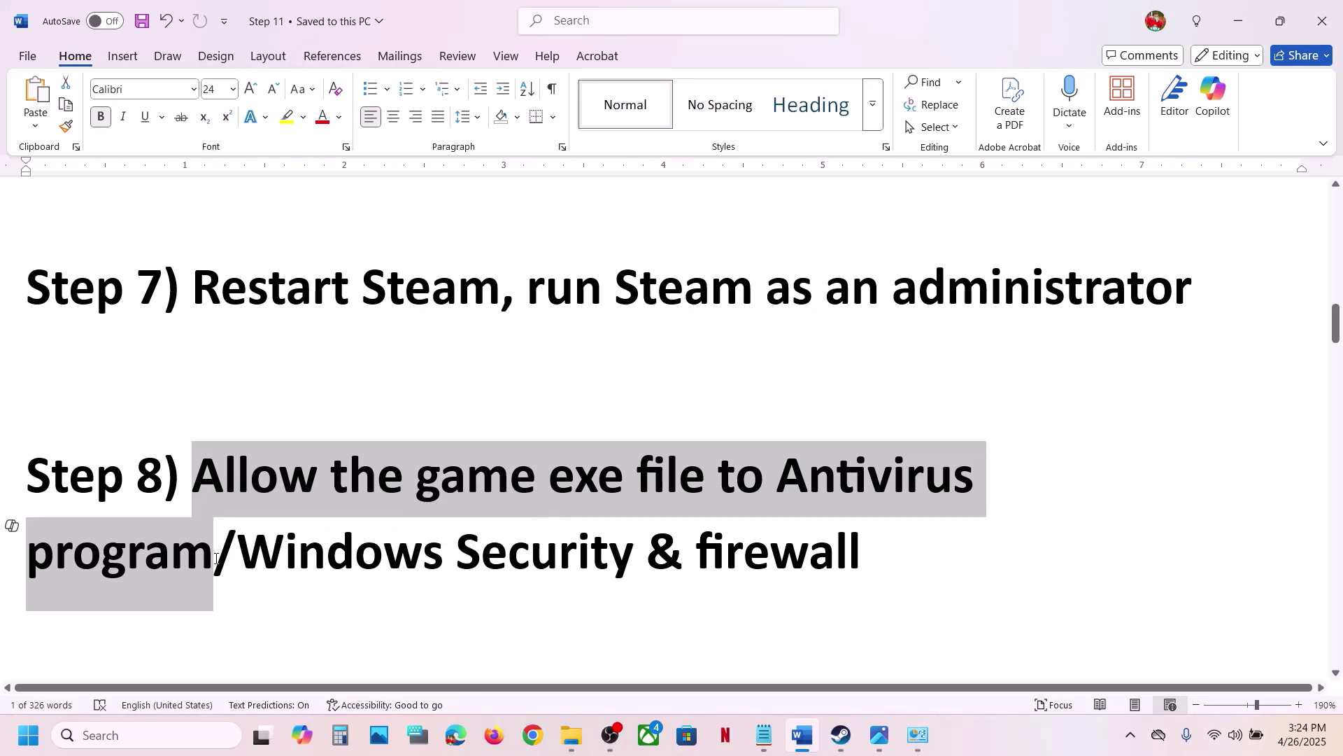
left_click(216, 558)
left_click_drag(215, 558, 198, 490)
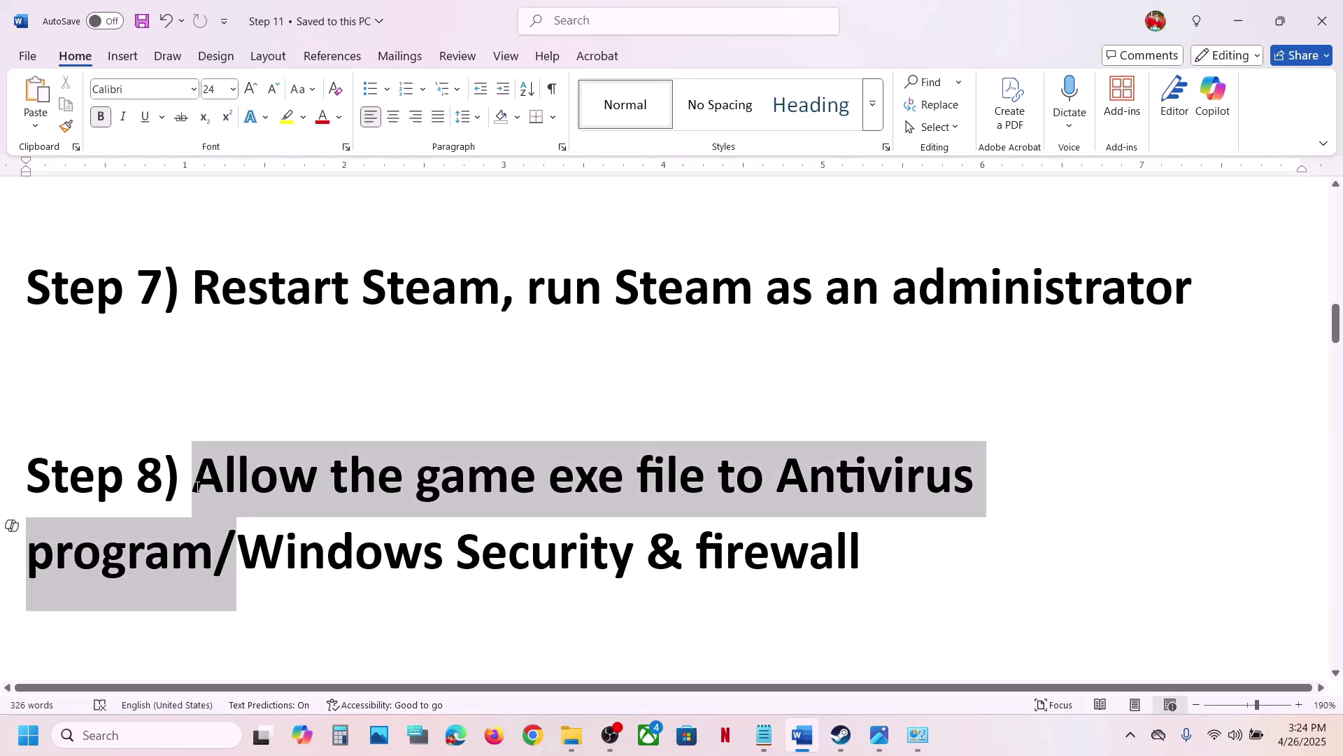
left_click_drag(271, 540, 820, 537)
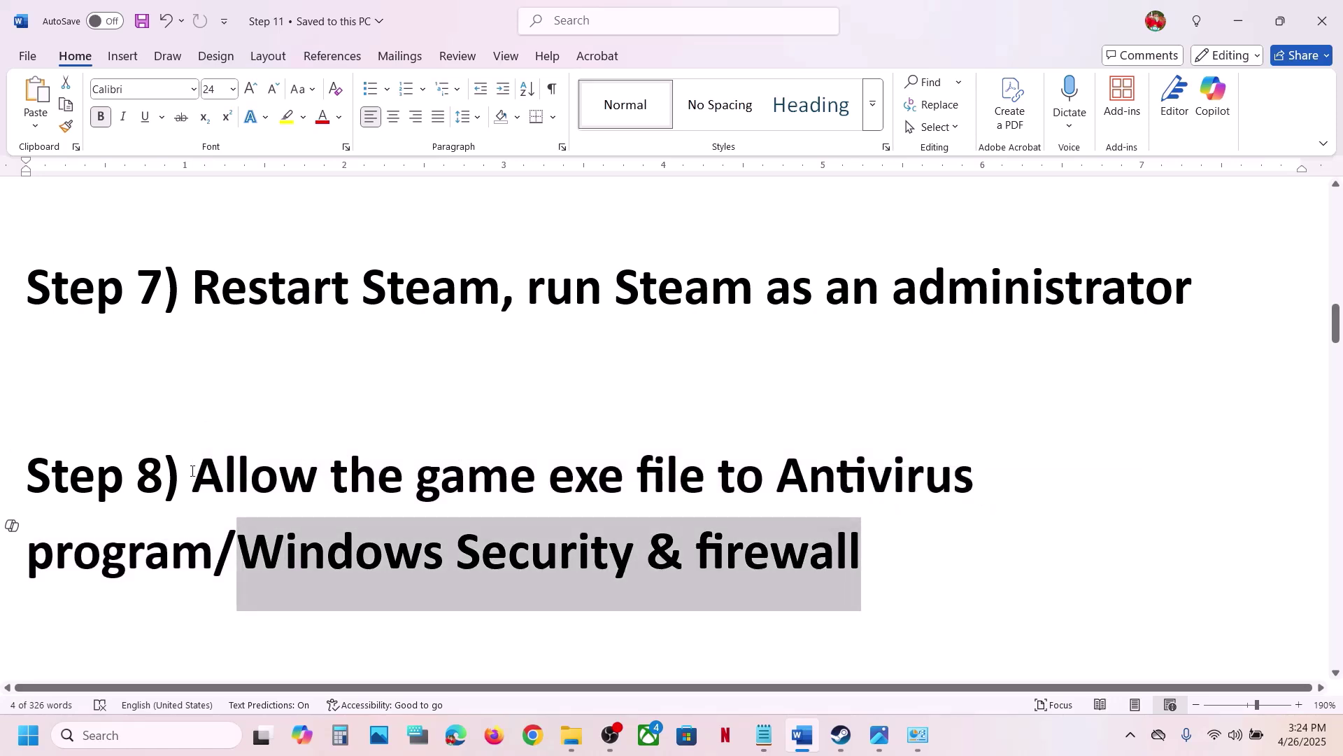
left_click_drag(198, 480, 219, 534)
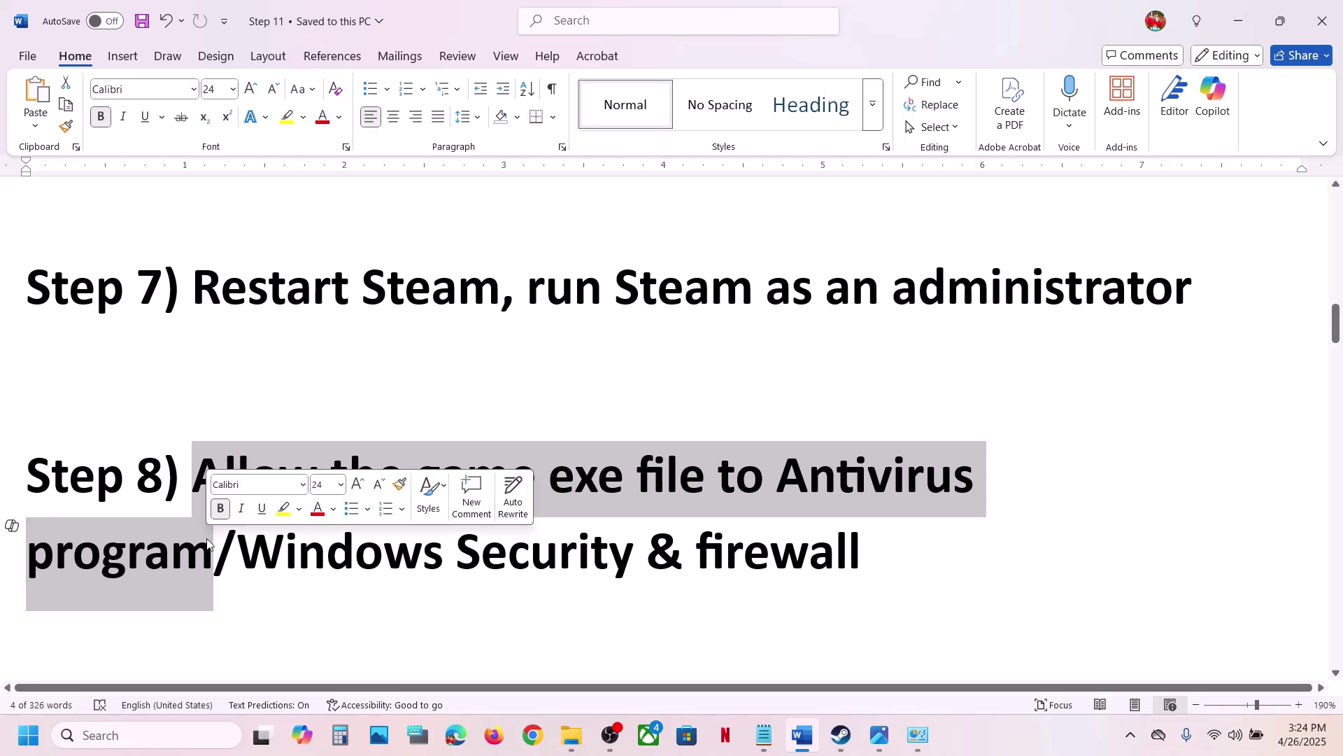
left_click_drag(239, 552, 540, 553)
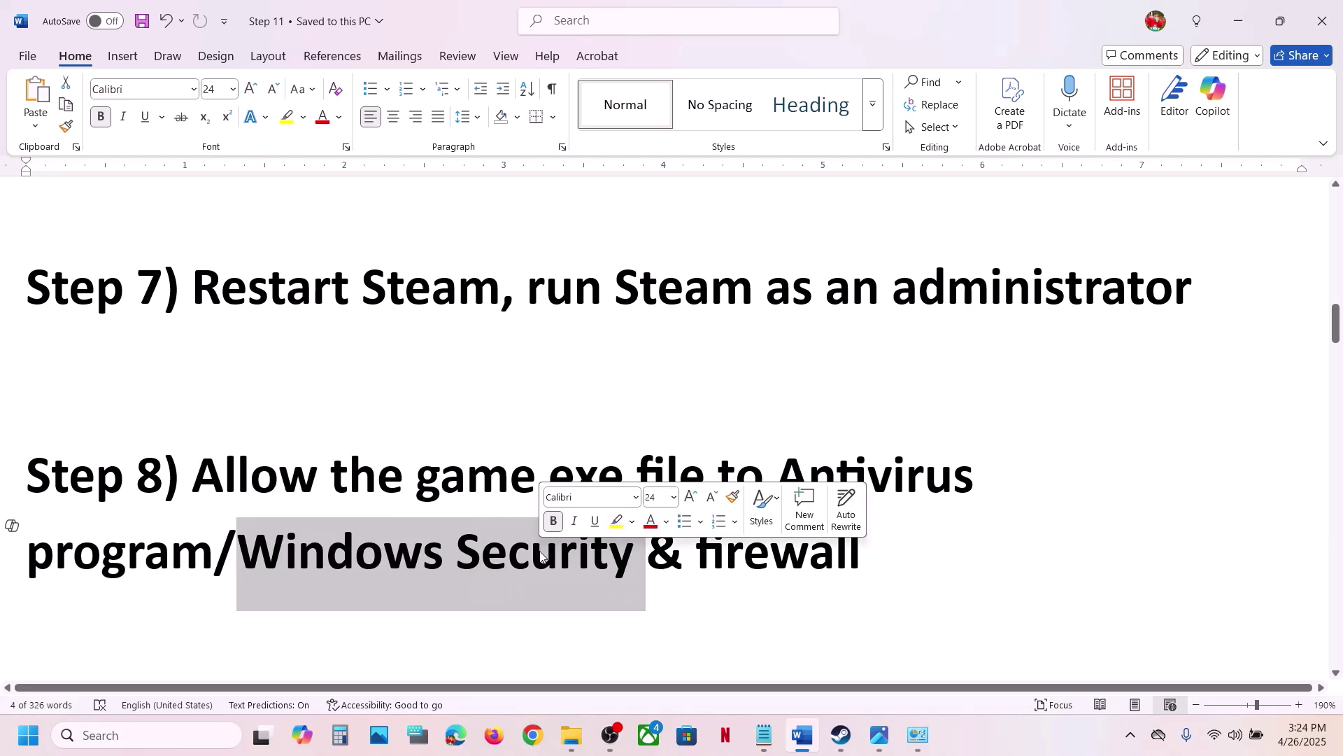
key("super+i")
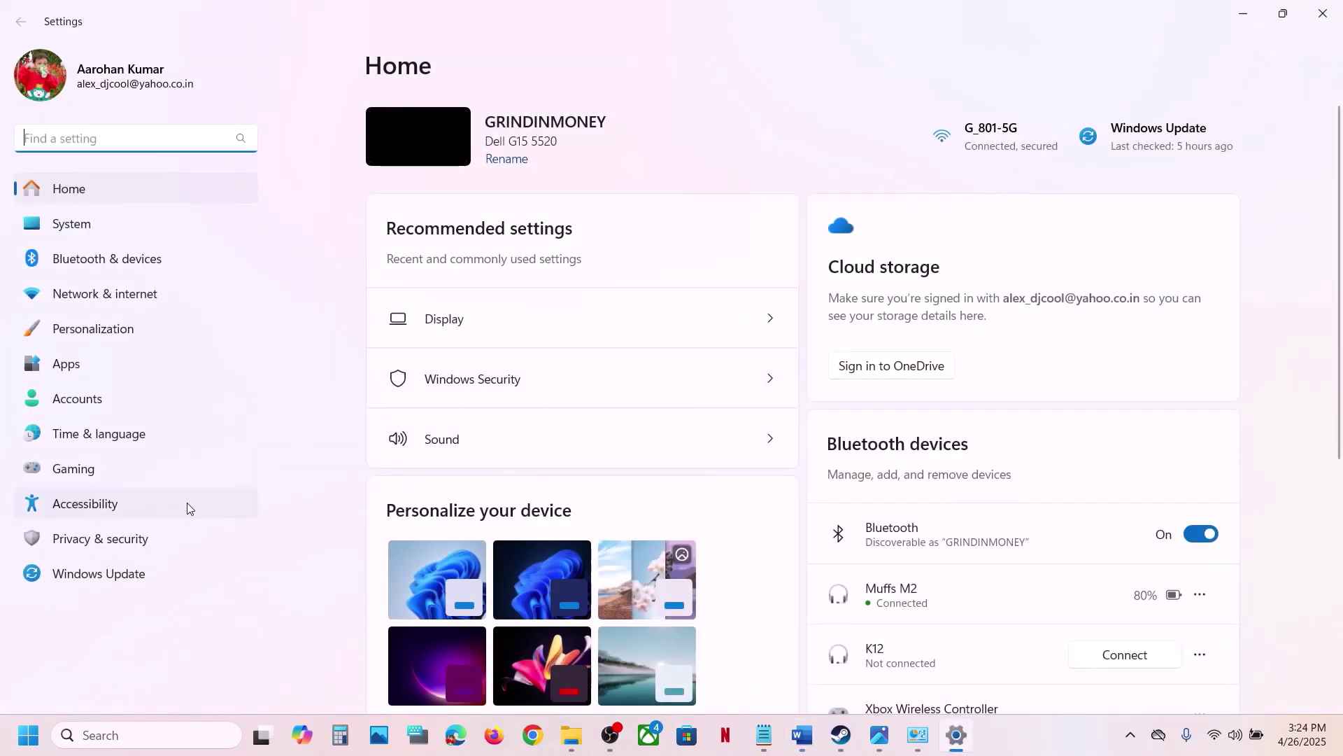
Go through Virus & threat protection and ransomware protection to browse for a Controlled folder access allowed app.
left_click(116, 537)
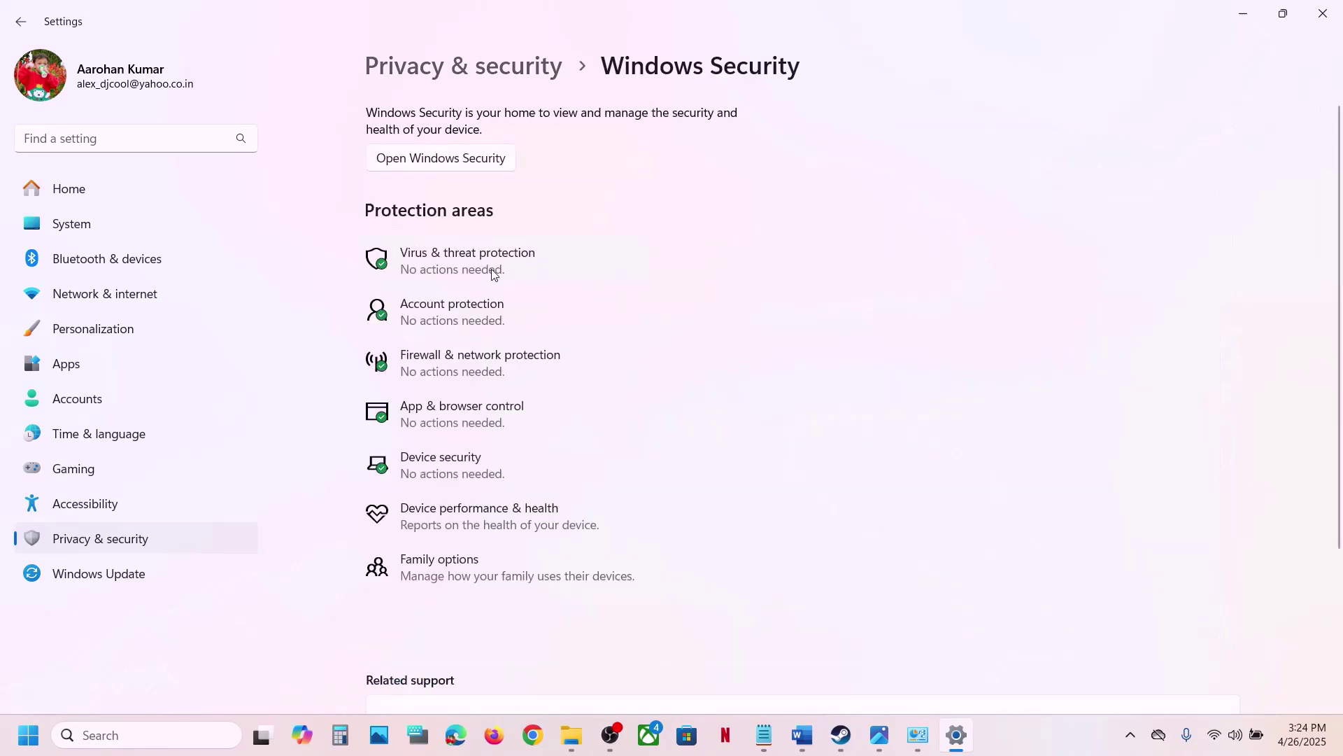
left_click(494, 273)
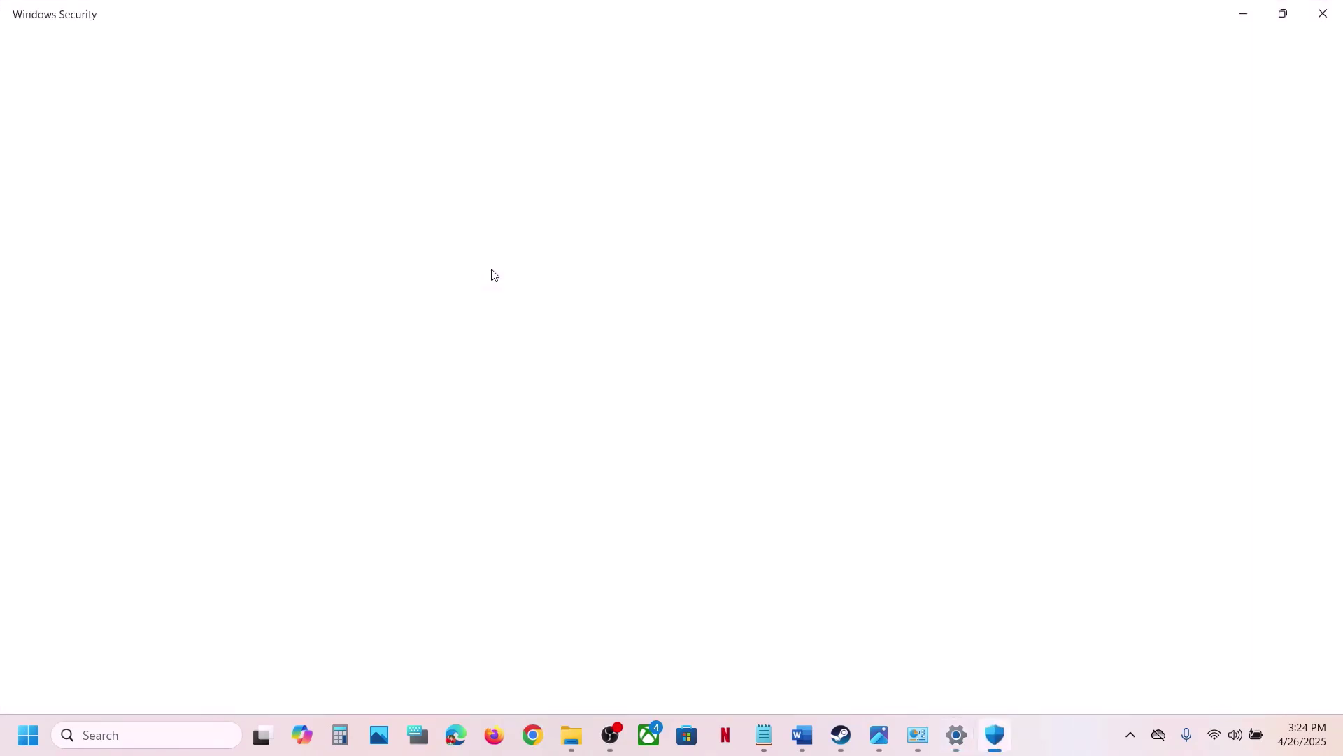
scroll(492, 273, "down", 3)
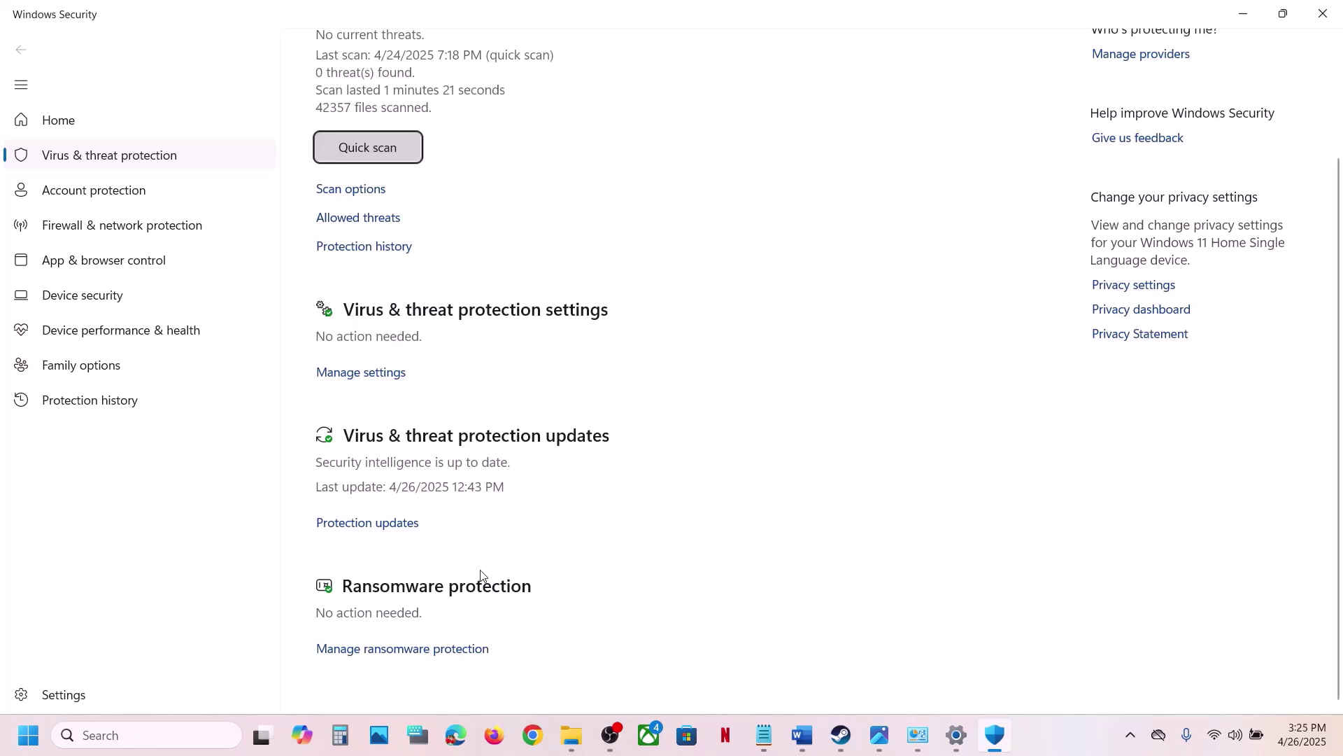
left_click(405, 651)
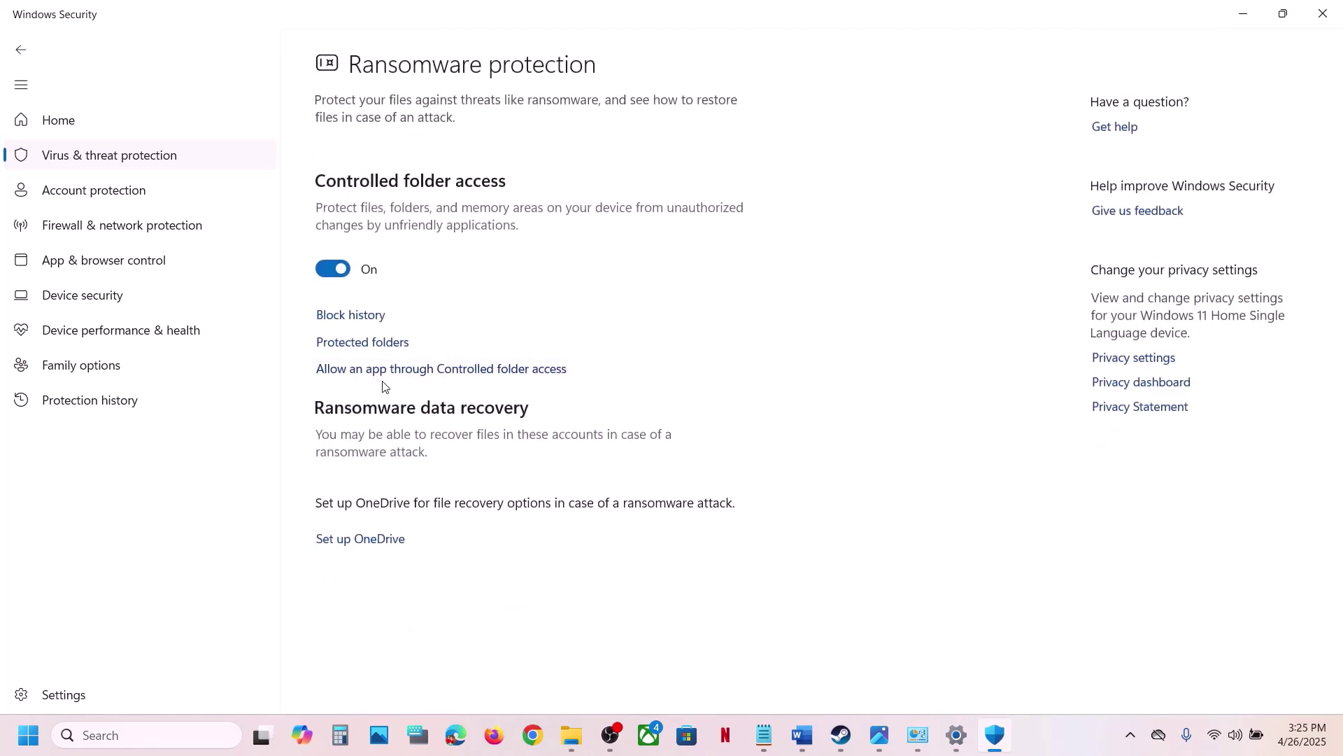
left_click(428, 370)
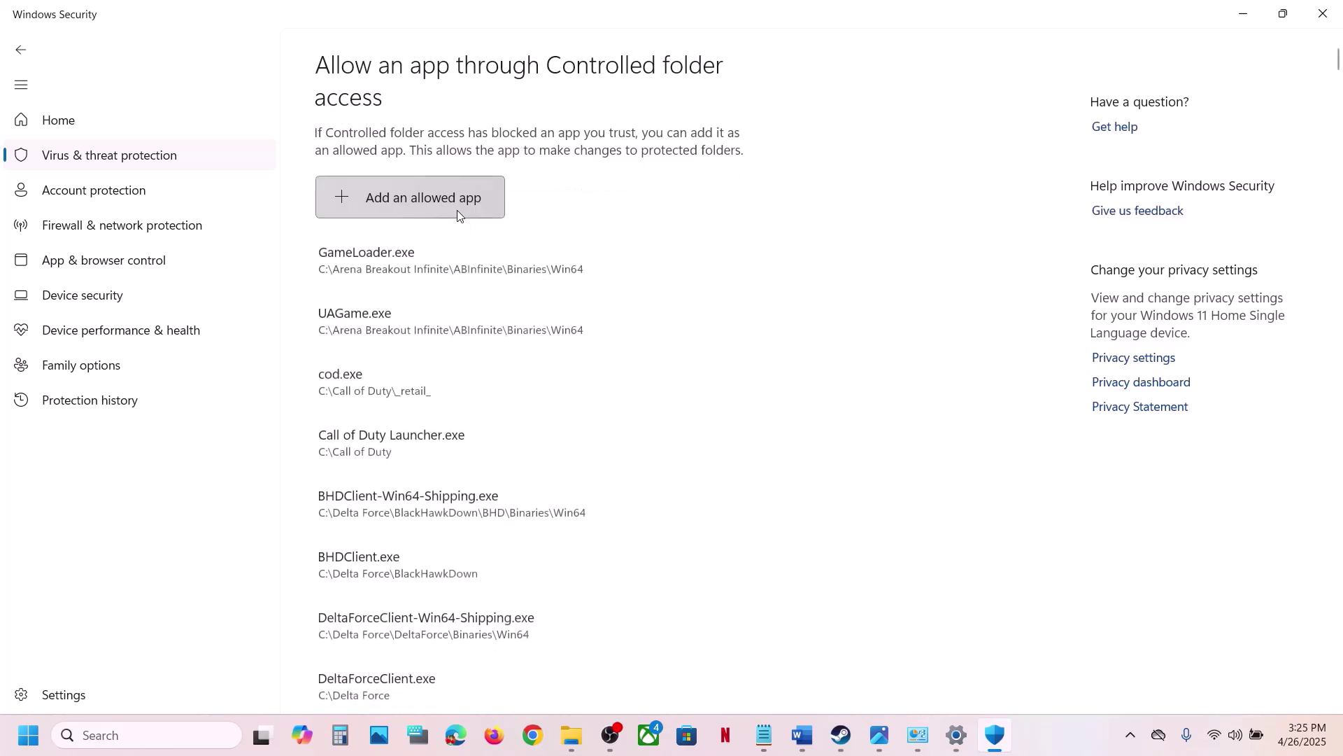
left_click(444, 213)
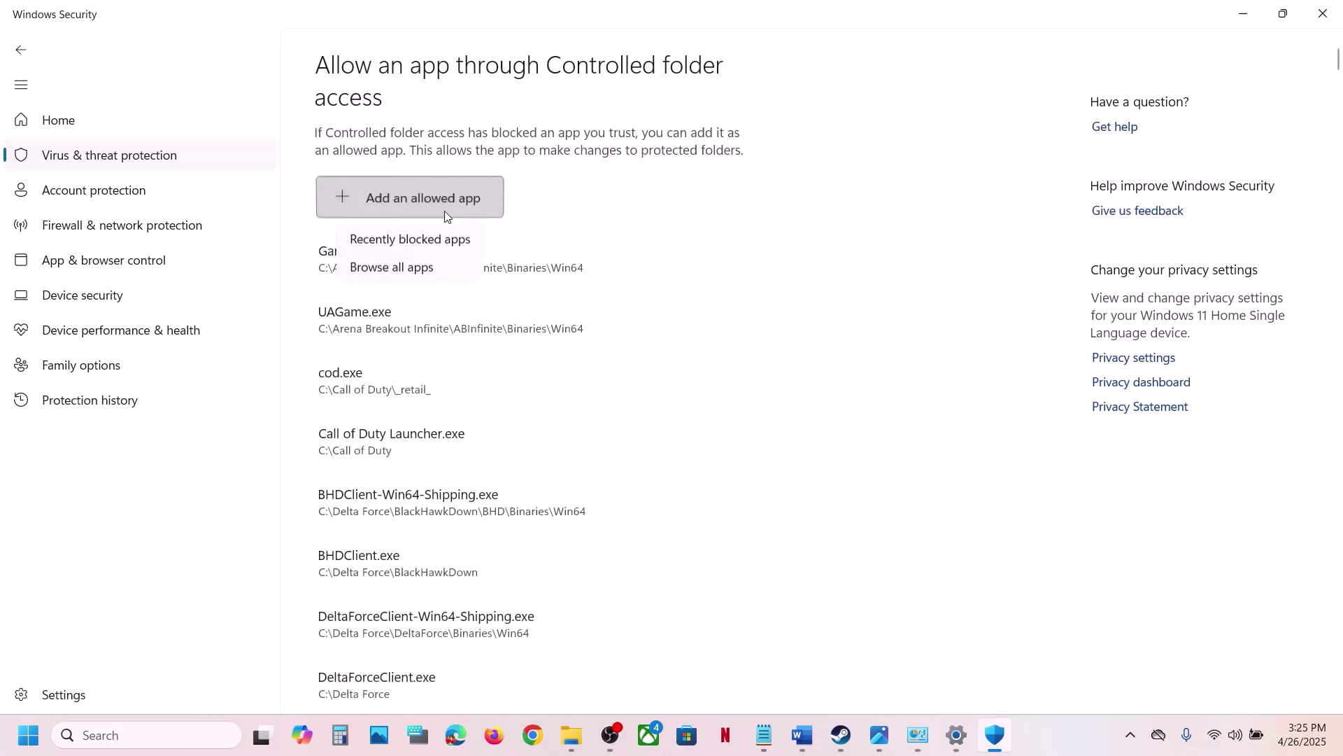
left_click(450, 265)
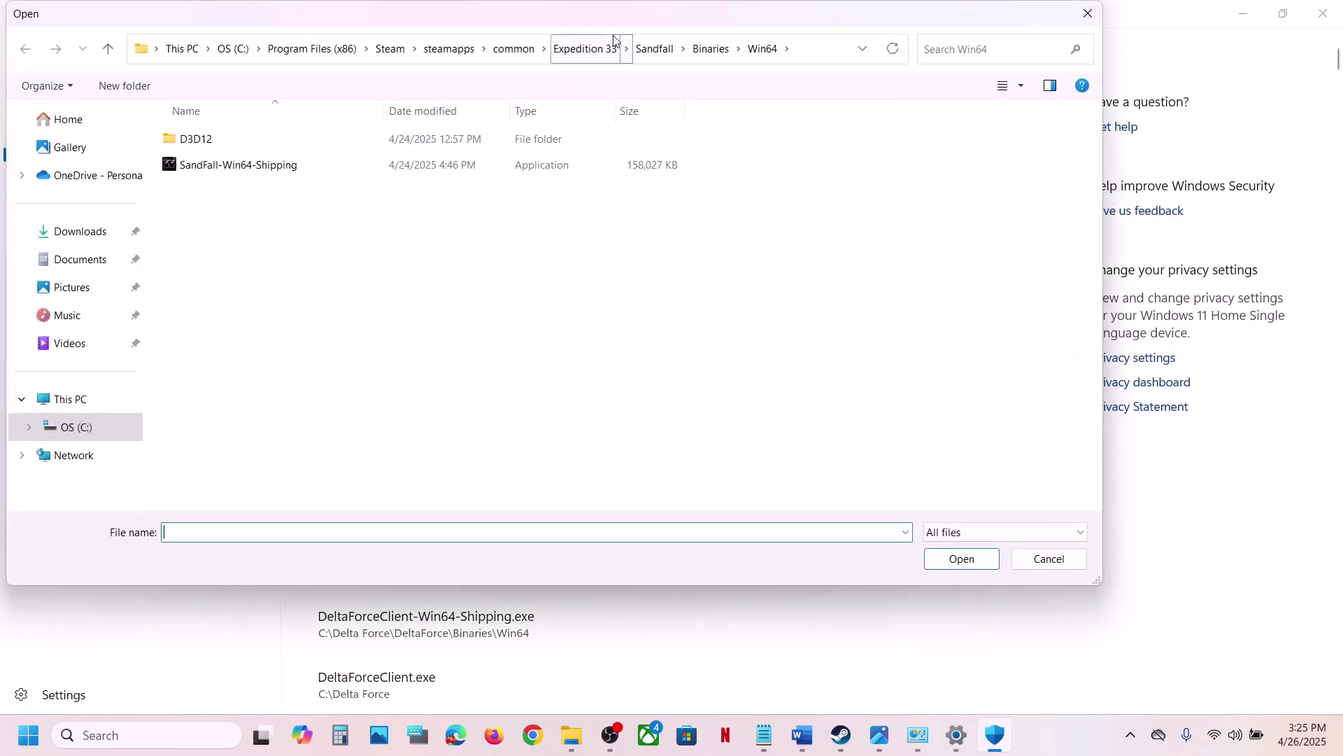
Add Expedition33_Steam from the Expedition 33 folder as an allowed app.
left_click(570, 49)
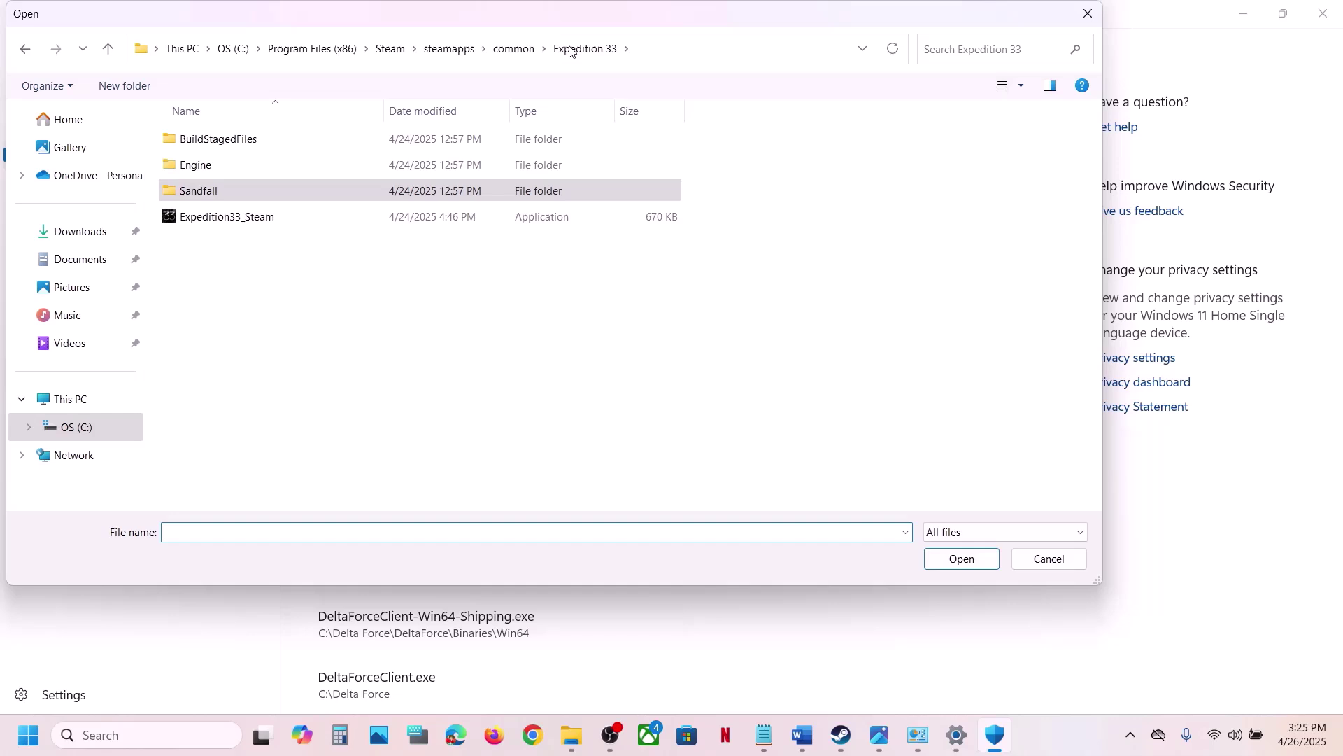
left_click(662, 48)
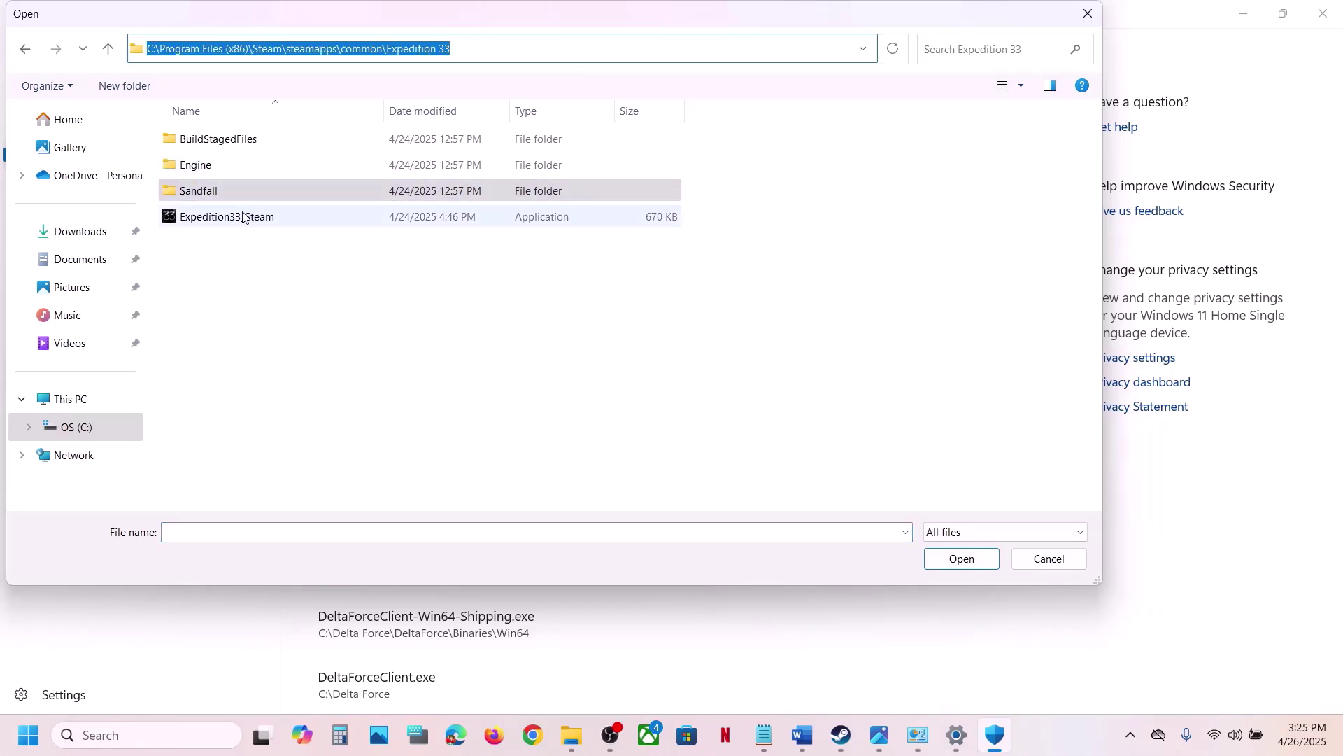
left_click(205, 216)
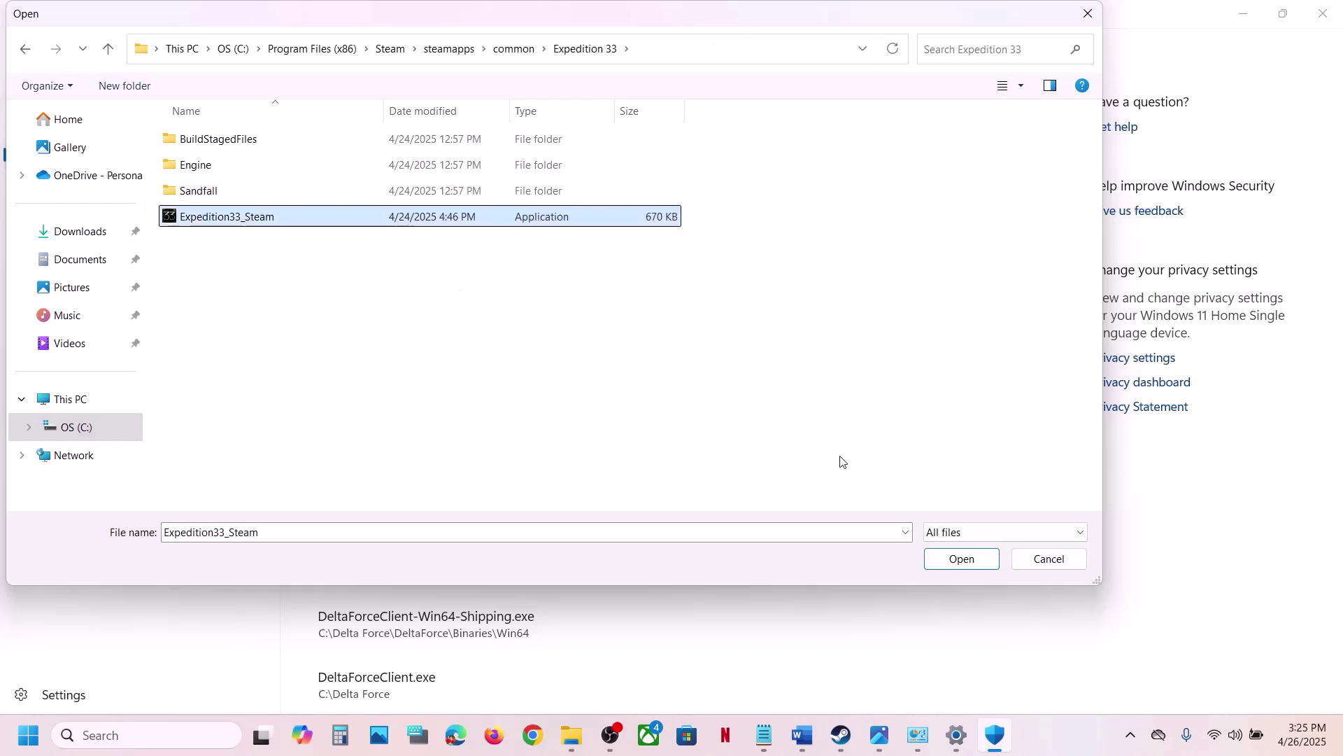
left_click(934, 557)
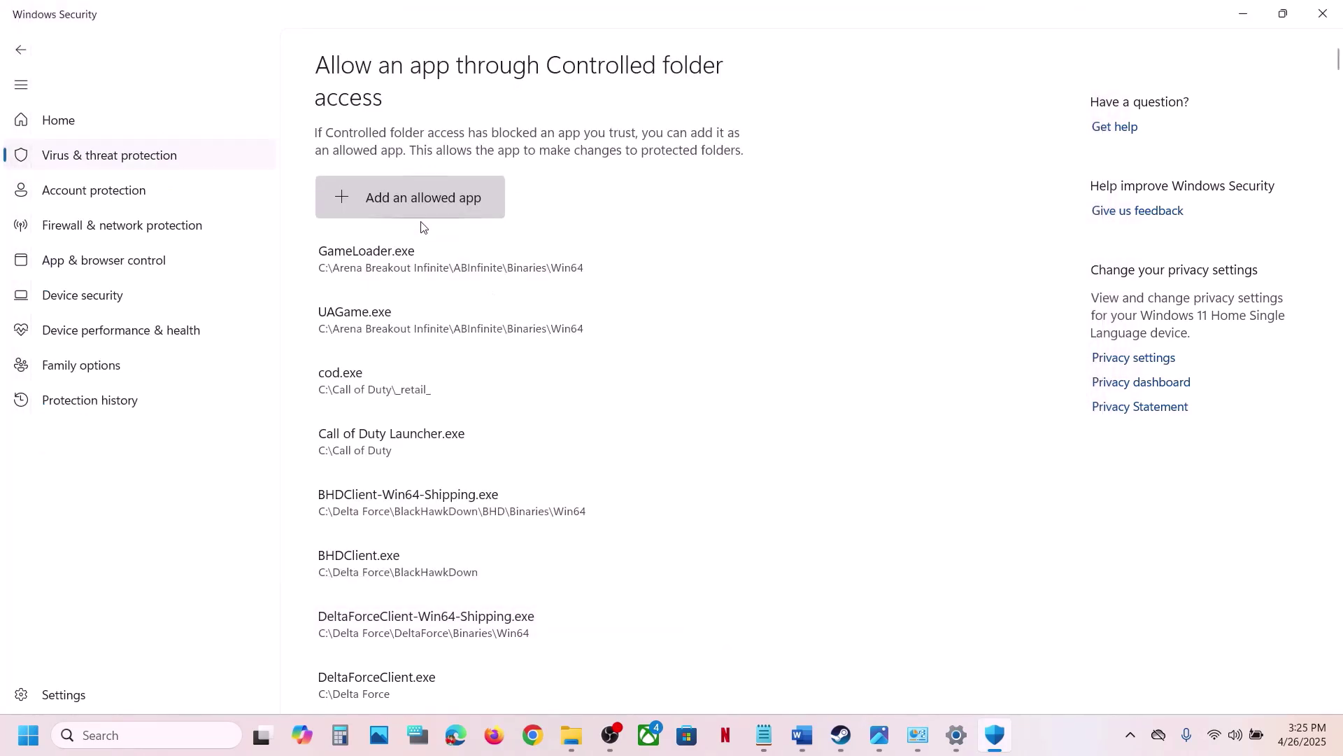
Add SandFall-Win64-Shipping from Sandfall\Binaries\Win64 as a second allowed app.
left_click(418, 212)
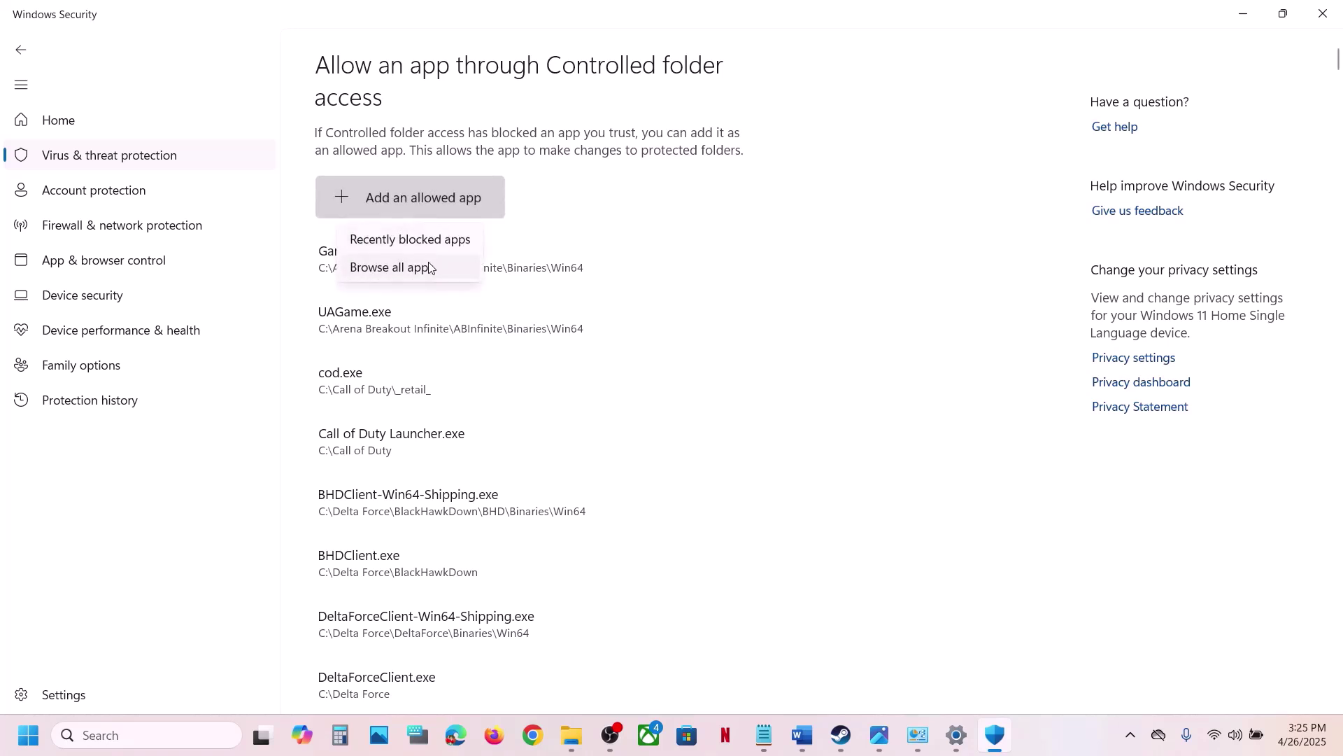
left_click(423, 279)
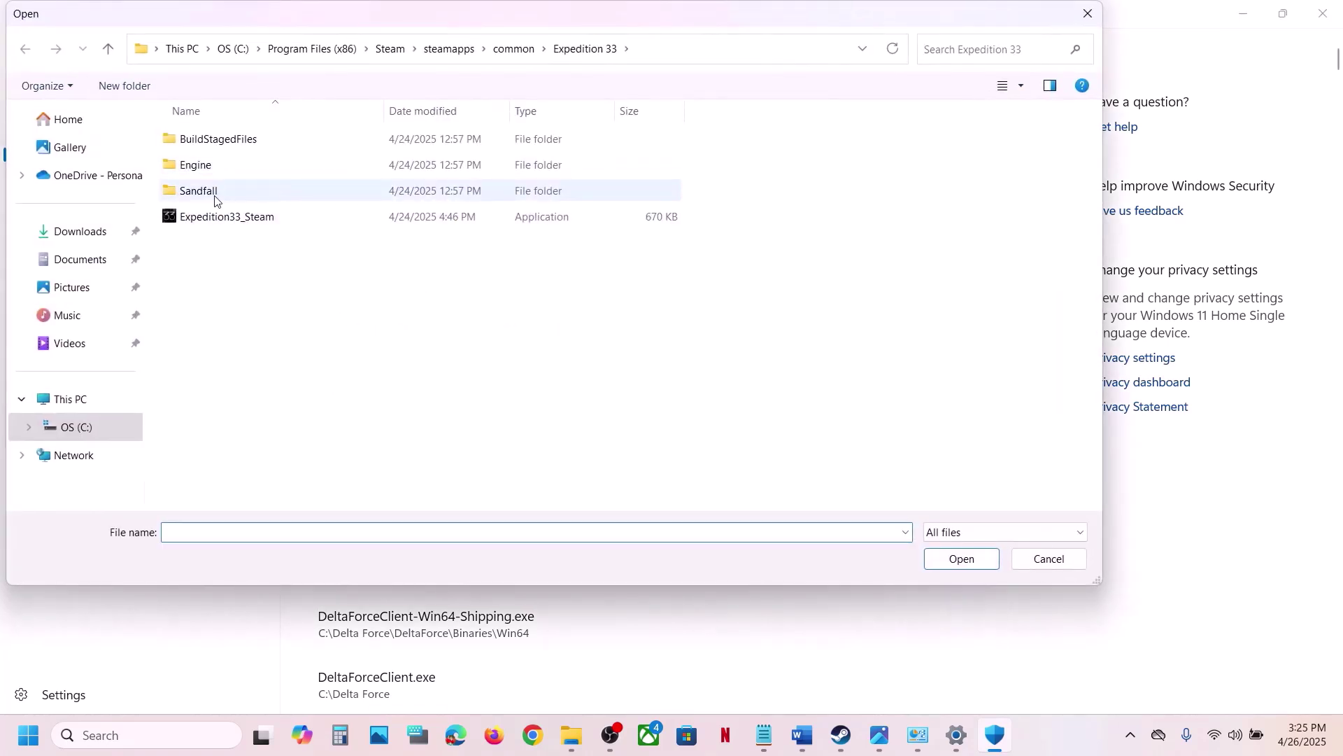
left_click(214, 199)
double_click(241, 198)
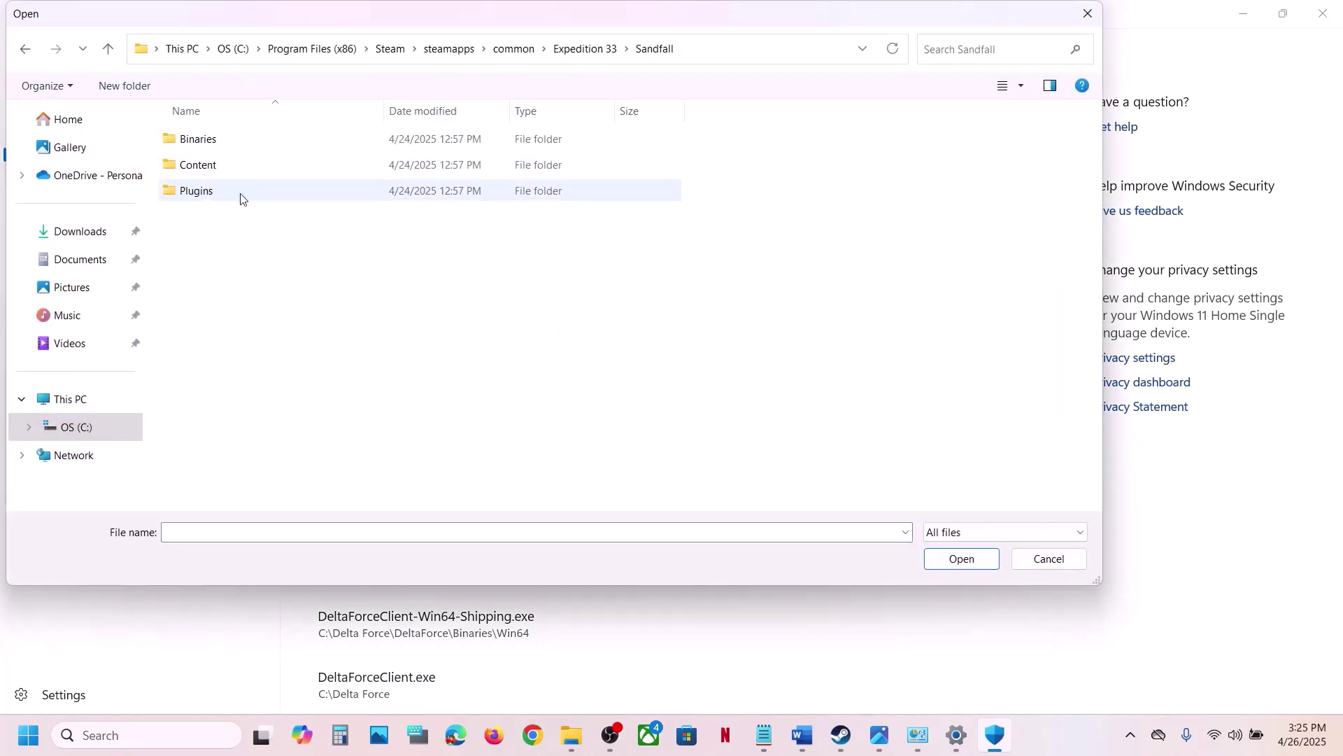
double_click(219, 138)
left_click(220, 139)
double_click(220, 140)
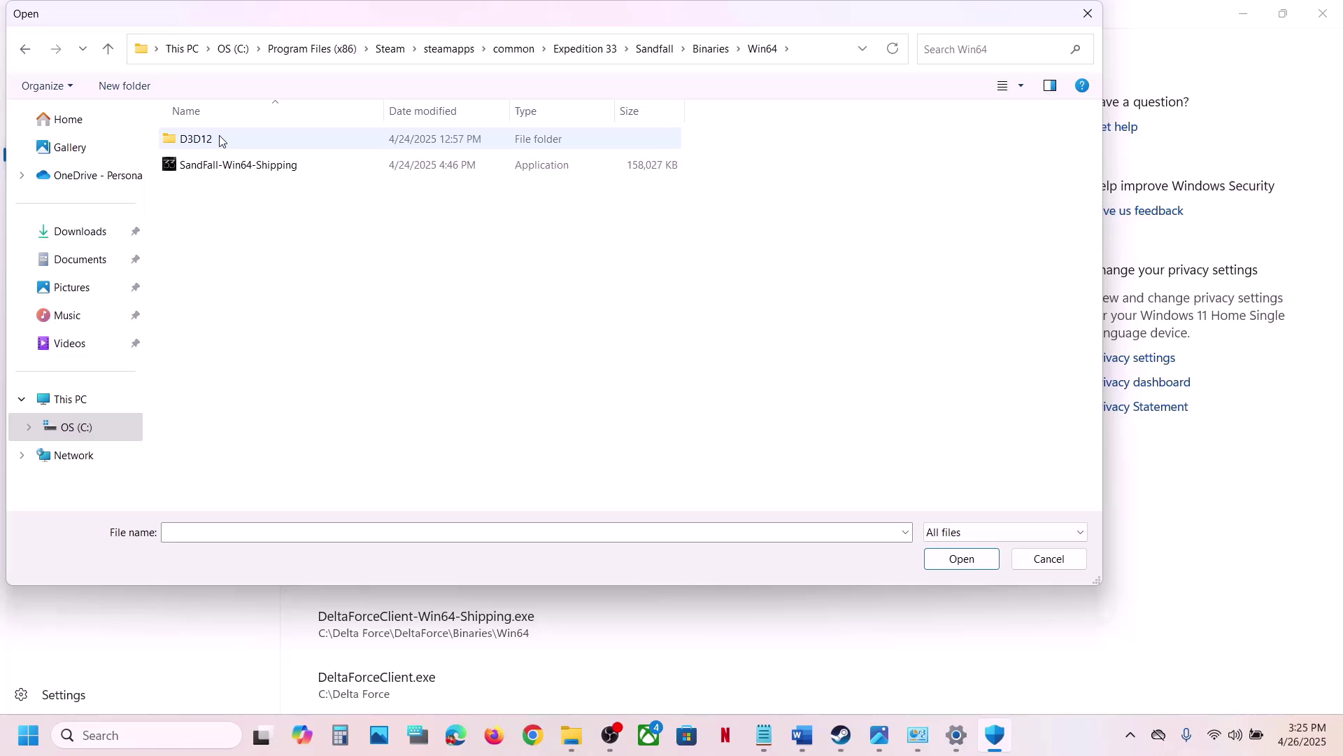
left_click(273, 167)
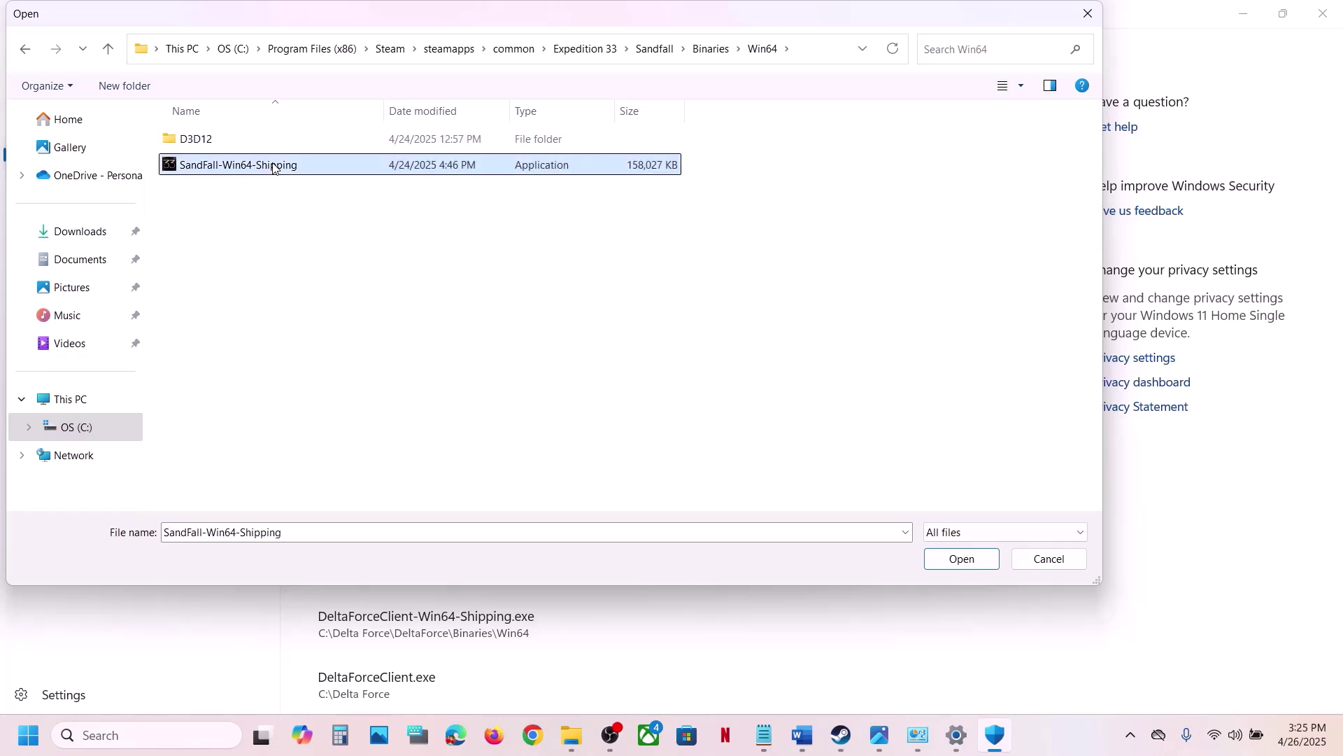
left_click(946, 559)
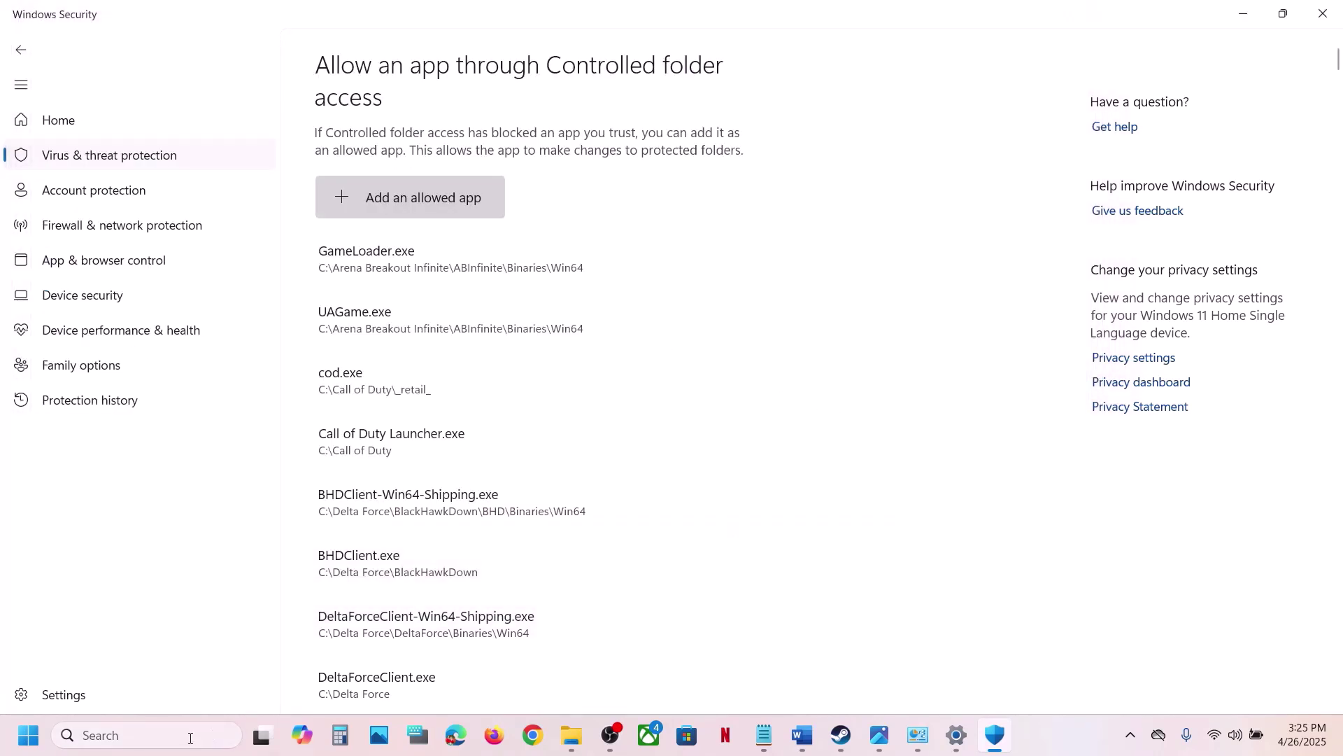
Open Control Panel's Windows Defender Firewall allowed apps list and click Change settings.
left_click(190, 738)
type("control")
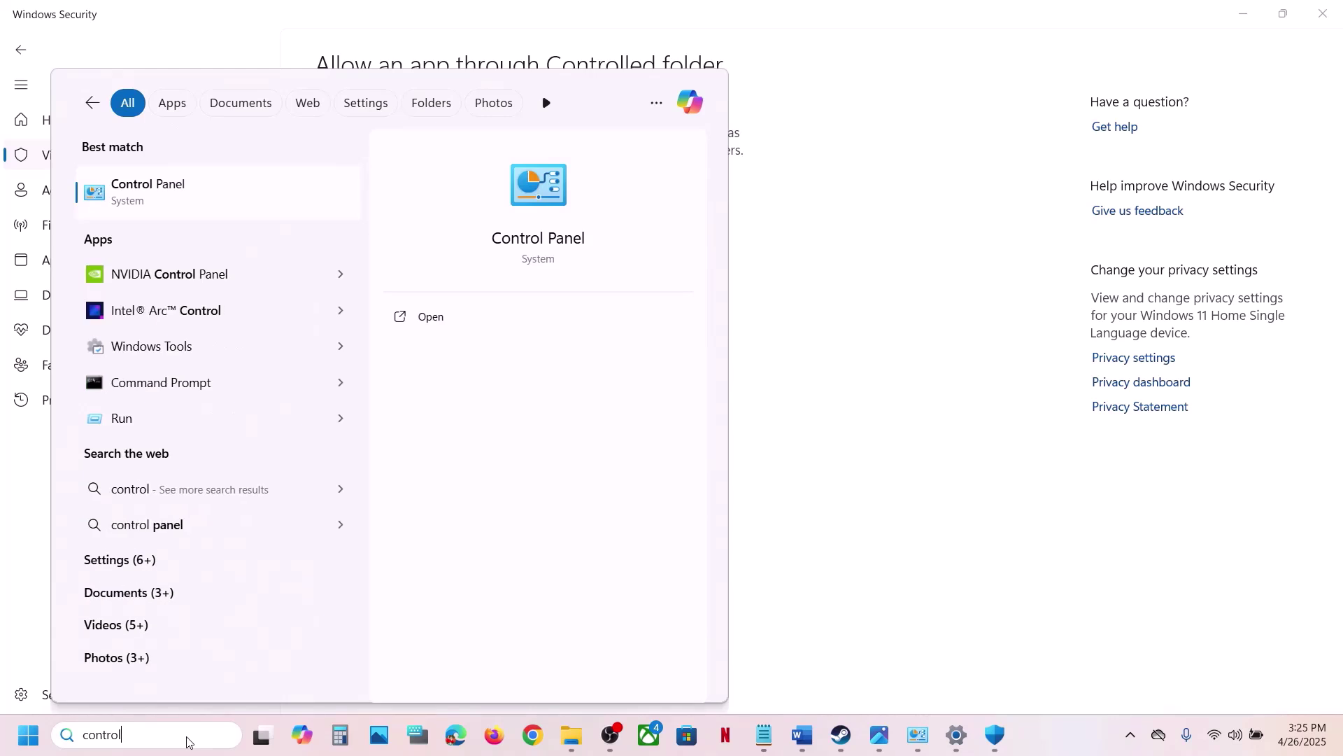
key("Return")
left_click(491, 142)
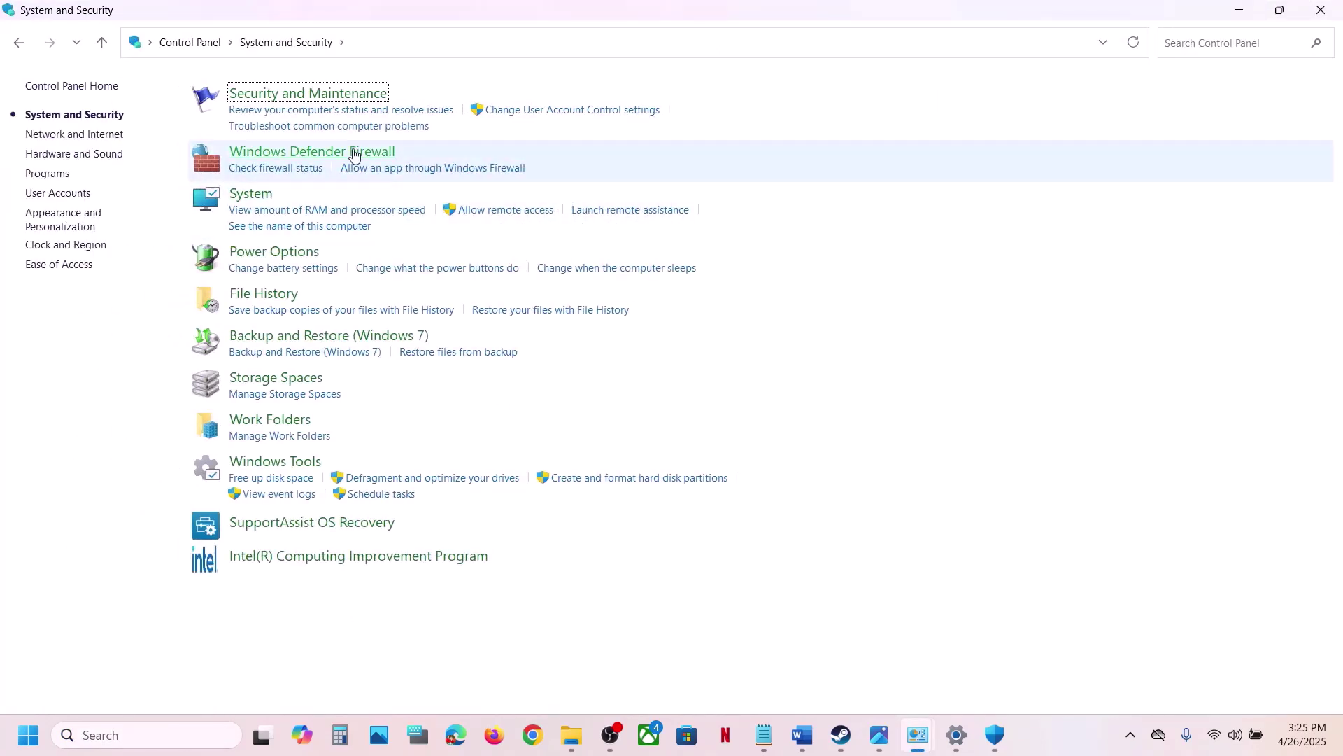
left_click(356, 156)
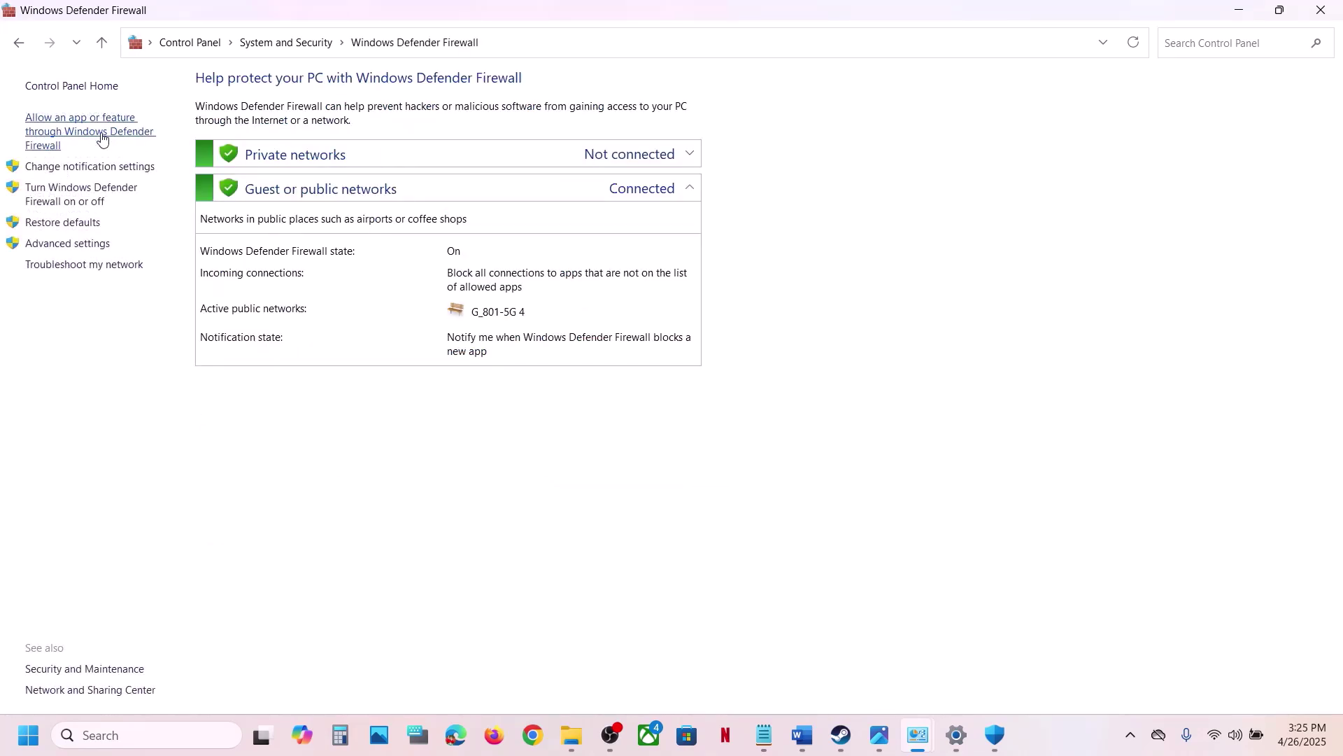
left_click(101, 138)
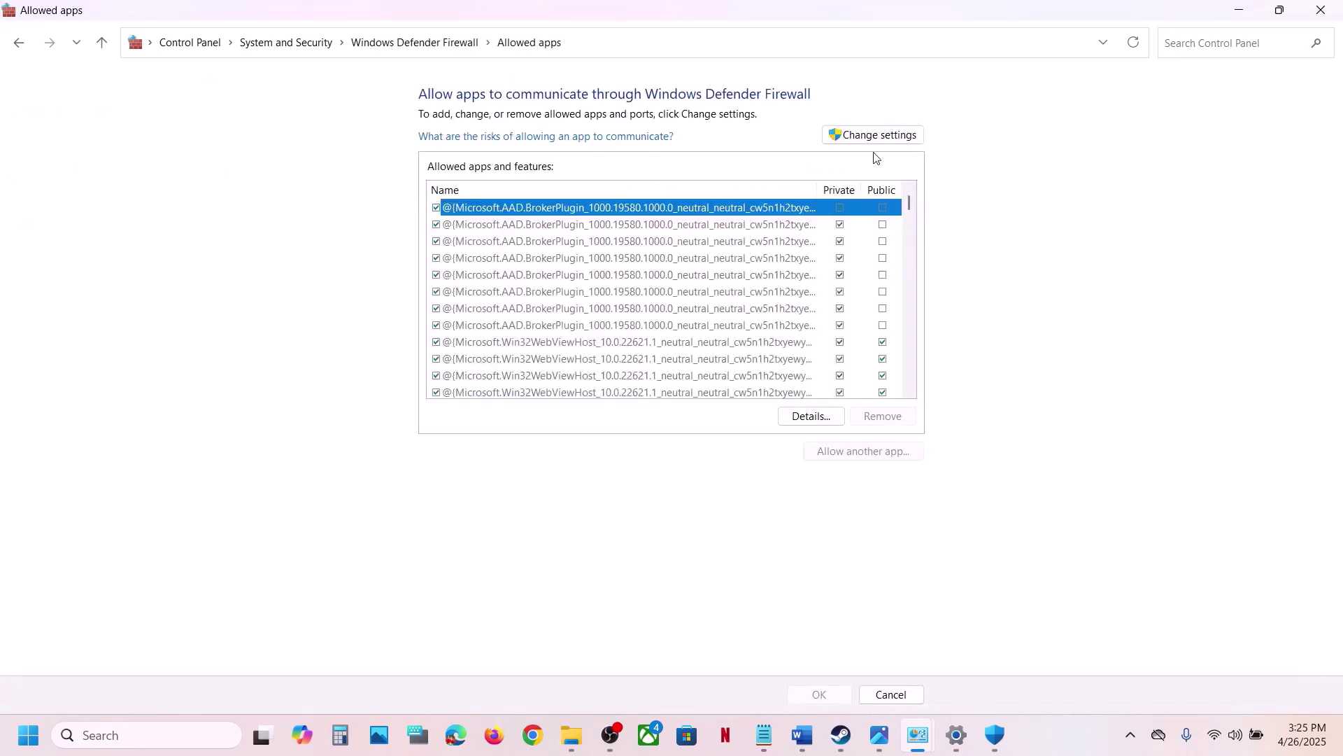
left_click(888, 136)
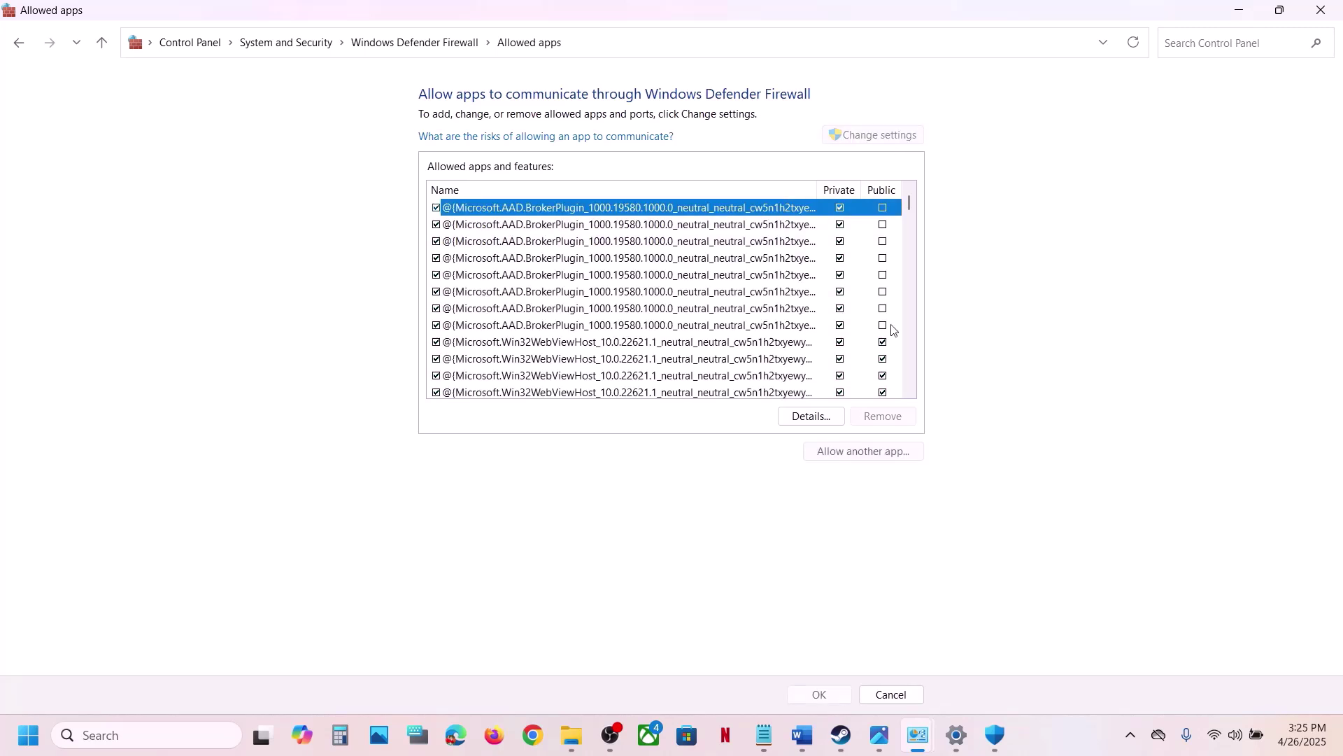
Try adding SandFall-Win64-Shipping to the firewall exceptions; it is already listed as Expedition 33.
left_click(844, 454)
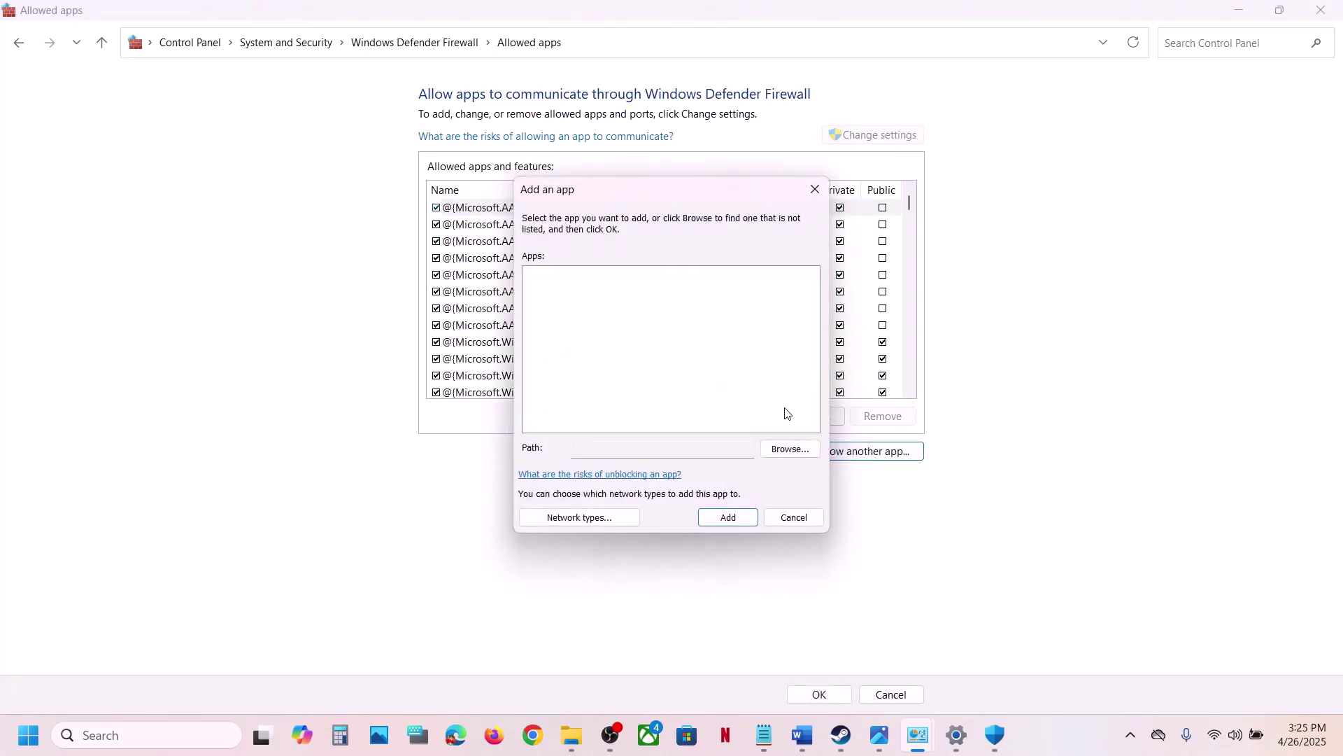
left_click(787, 449)
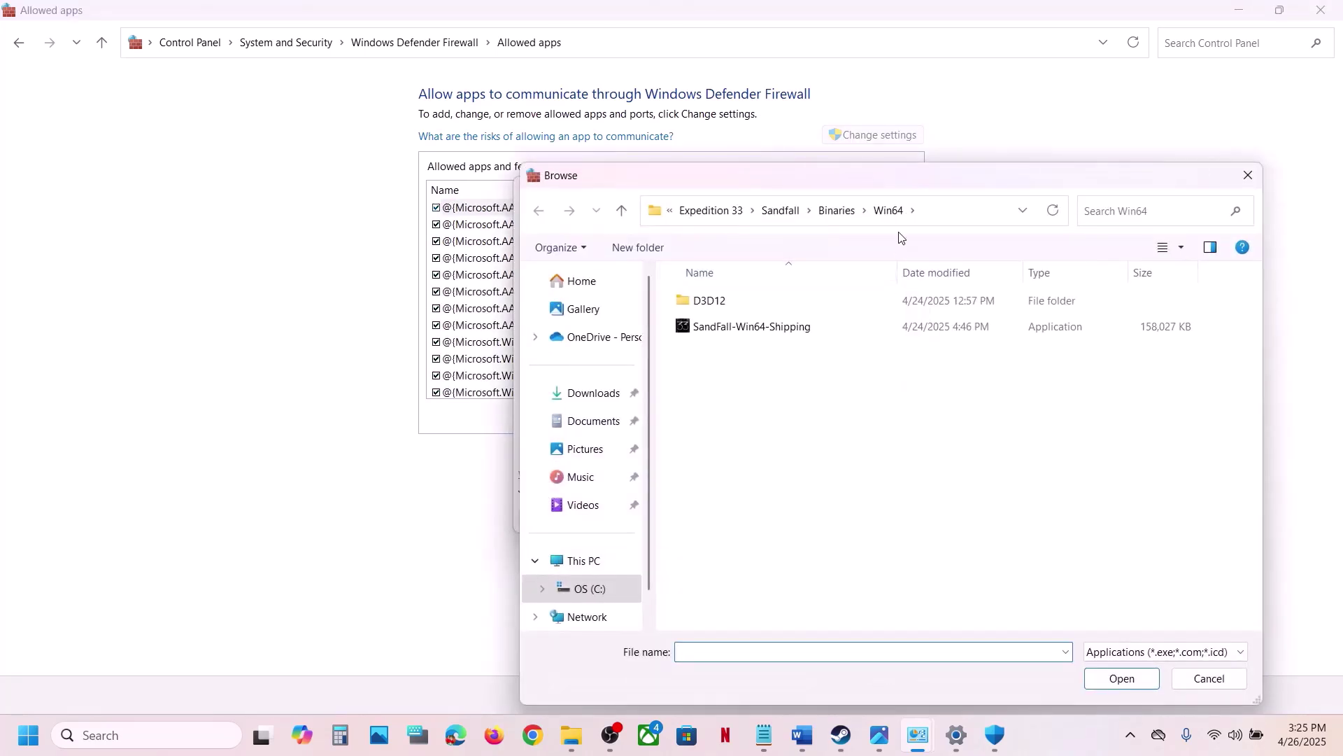
left_click(714, 211)
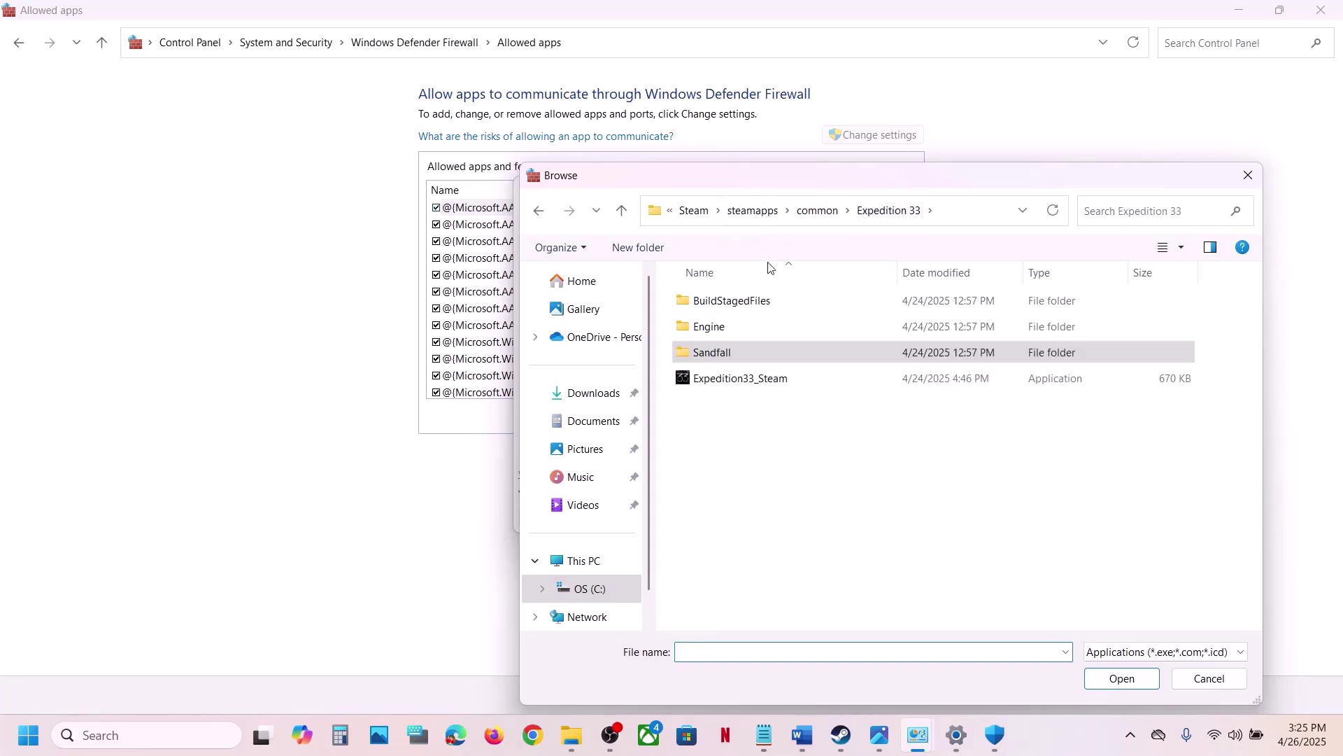
double_click(699, 354)
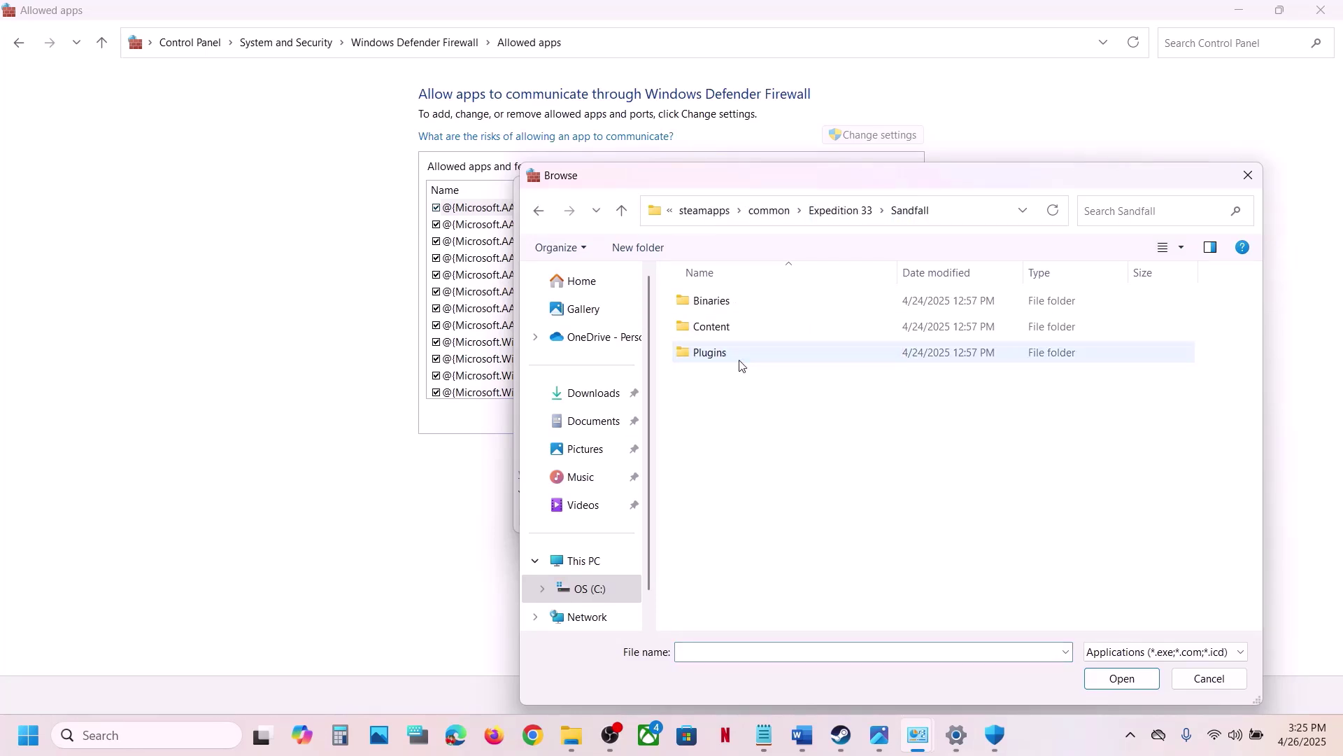
left_click(713, 310)
double_click(714, 310)
double_click(711, 309)
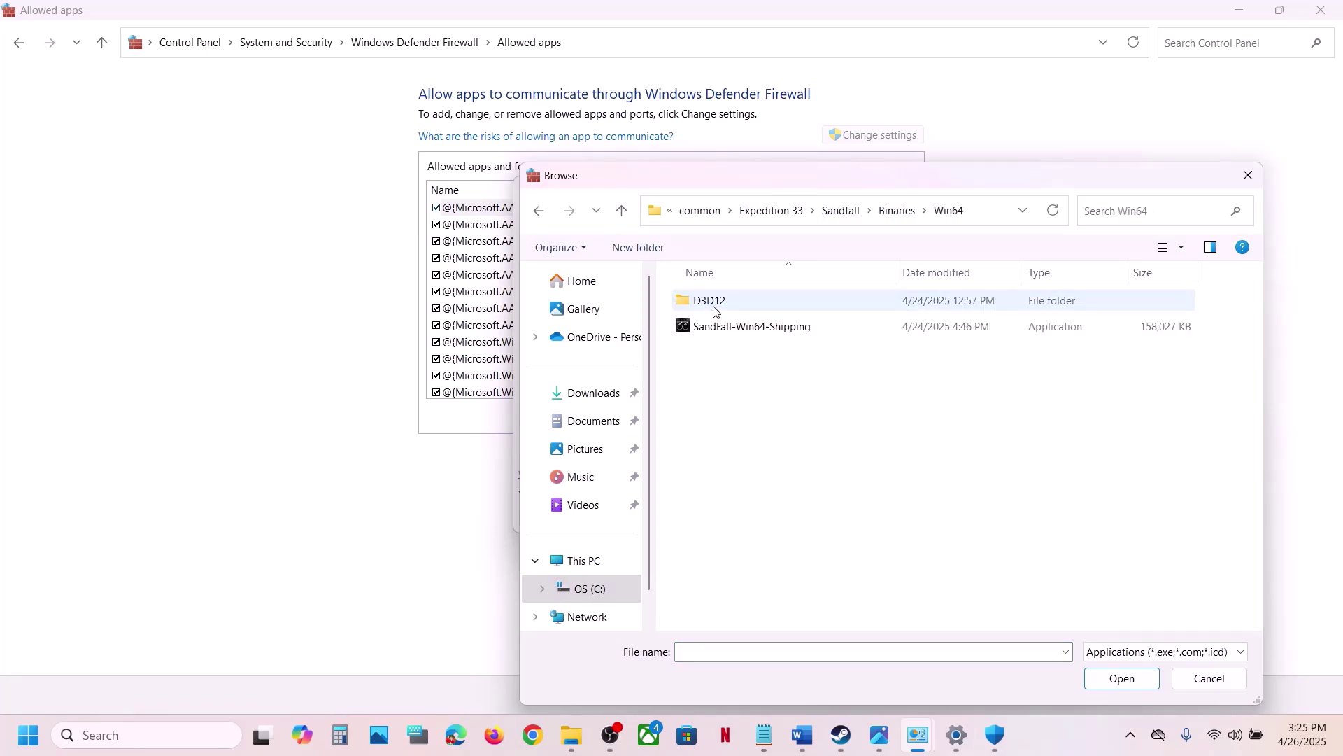
left_click(803, 333)
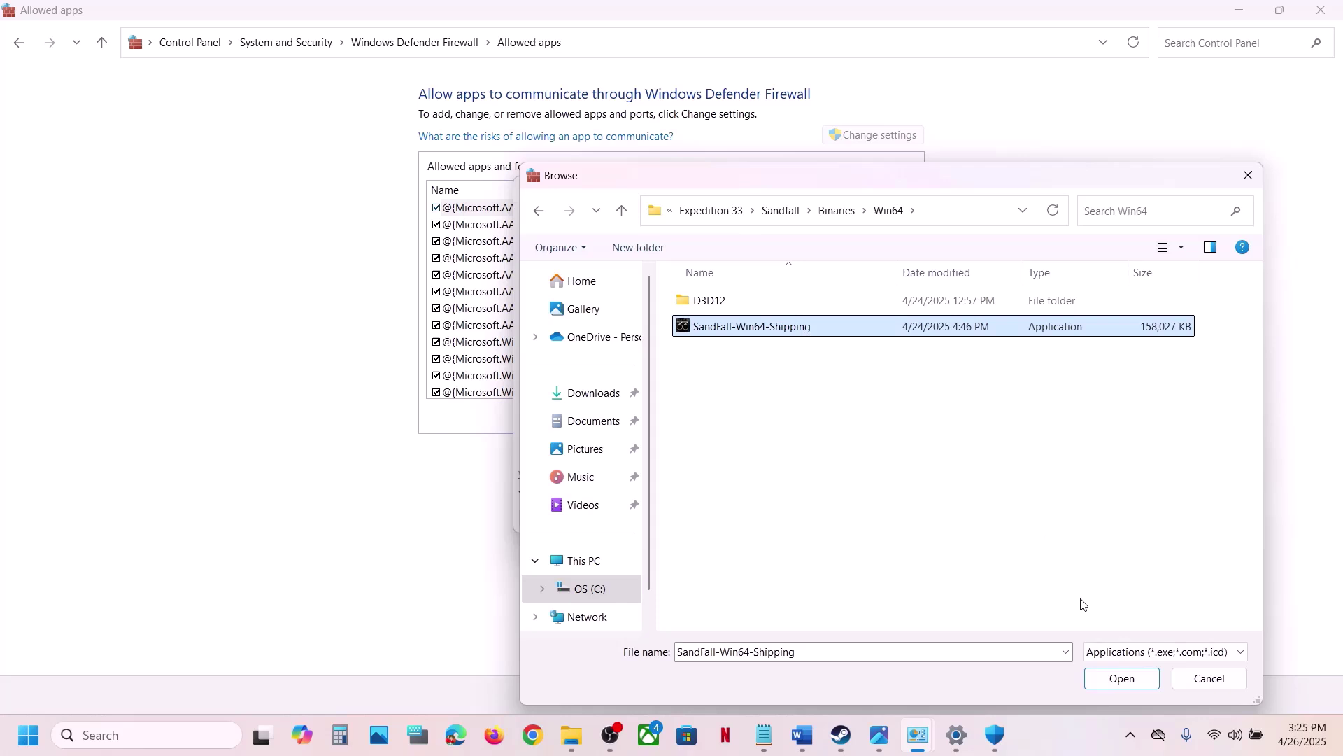
left_click(1110, 677)
left_click(728, 519)
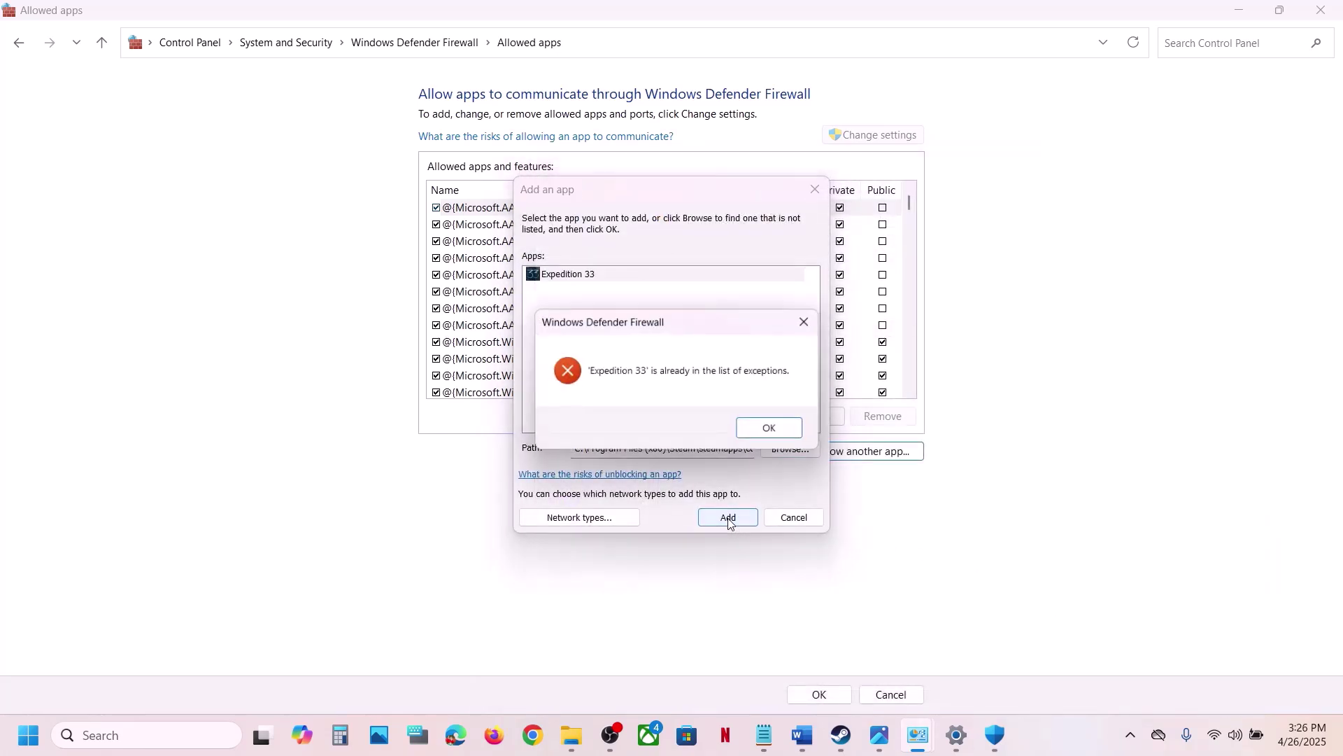
left_click(773, 429)
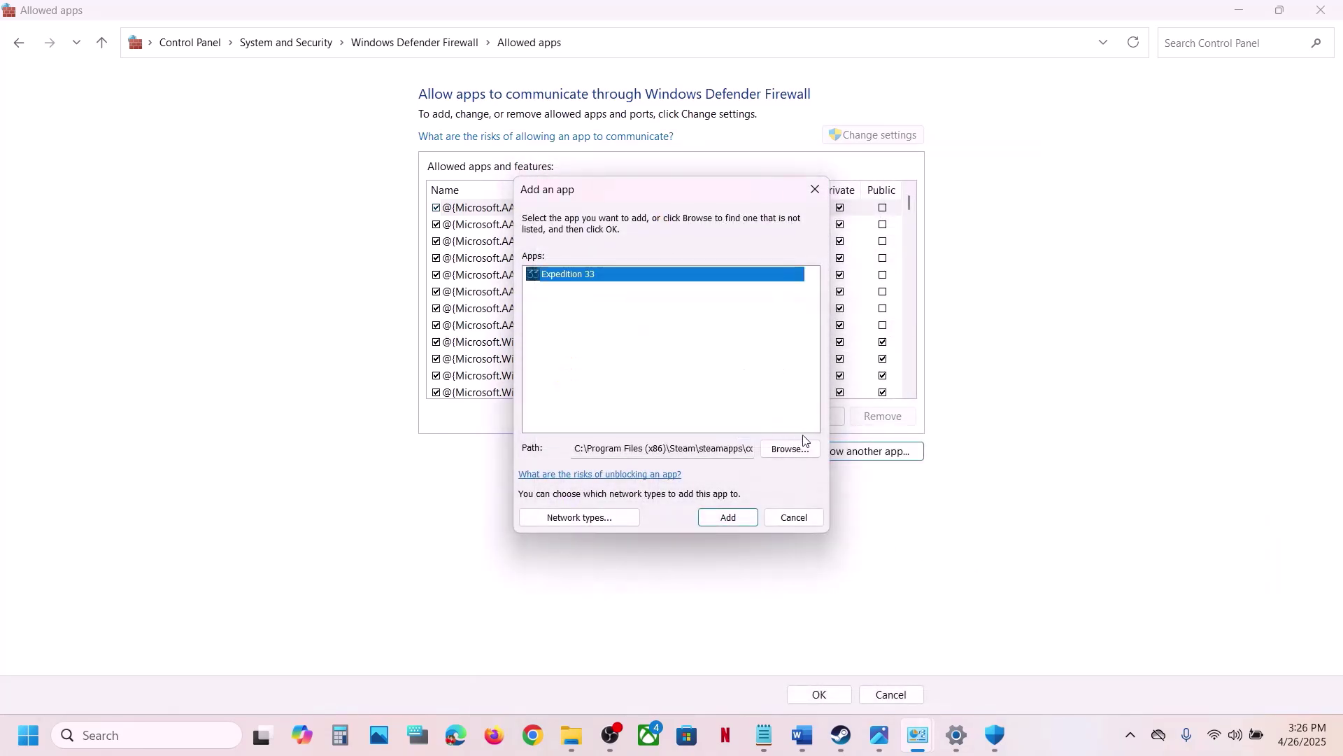
Try adding Expedition33_Steam too; it is already listed as BootstrapPackagedGame.
left_click(790, 448)
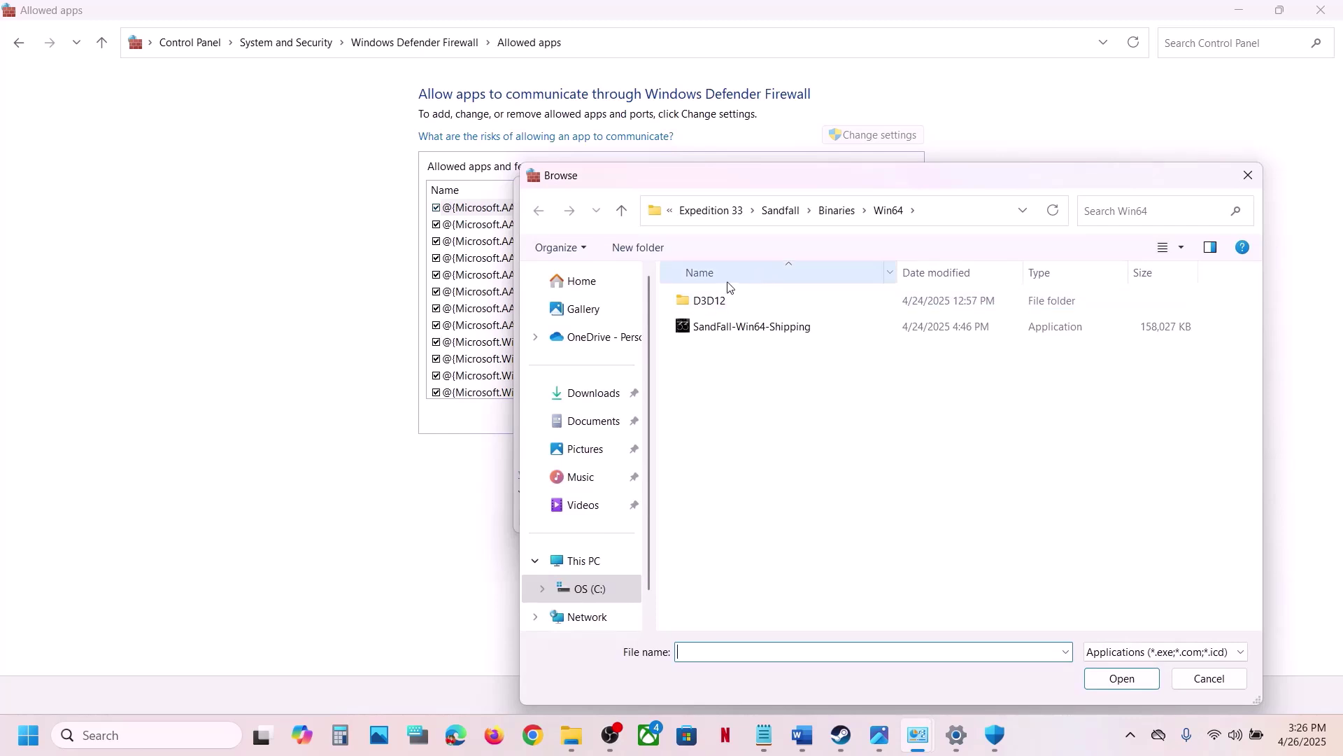
left_click(619, 210)
left_click(619, 210)
left_click(619, 210)
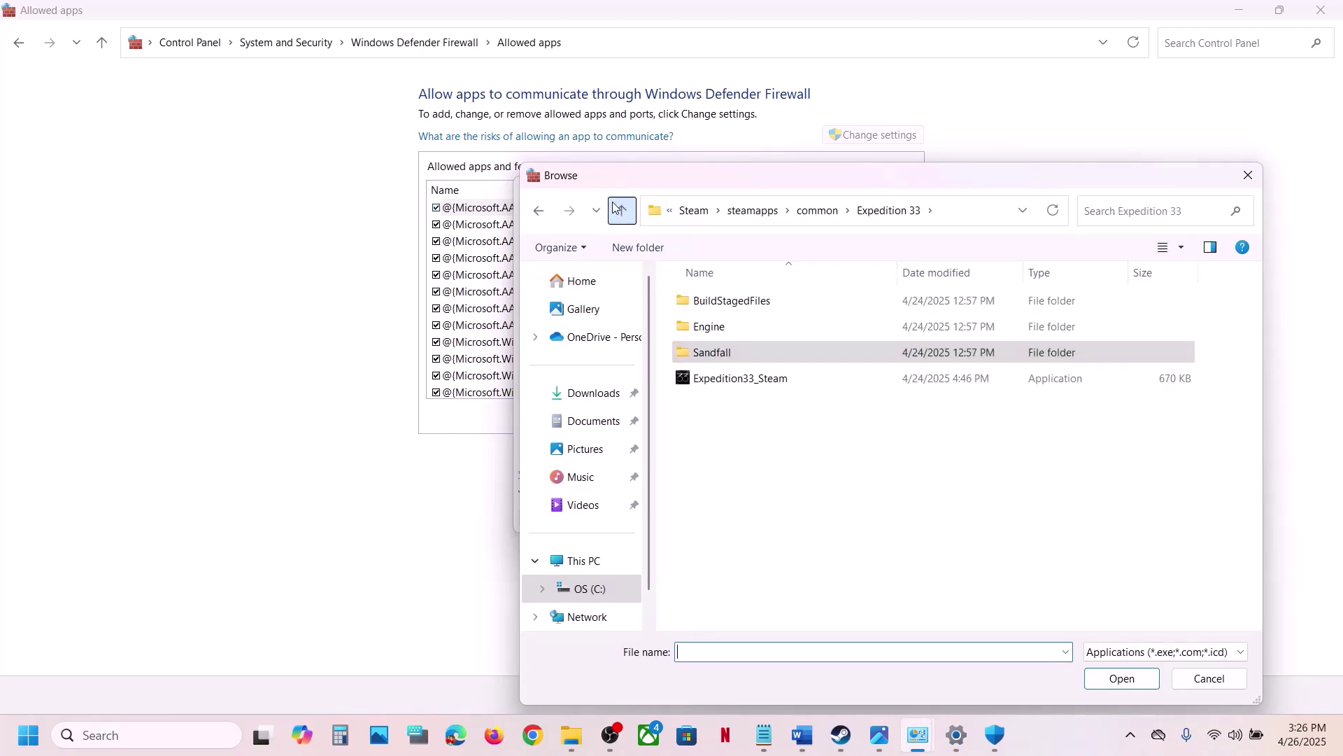
left_click(727, 381)
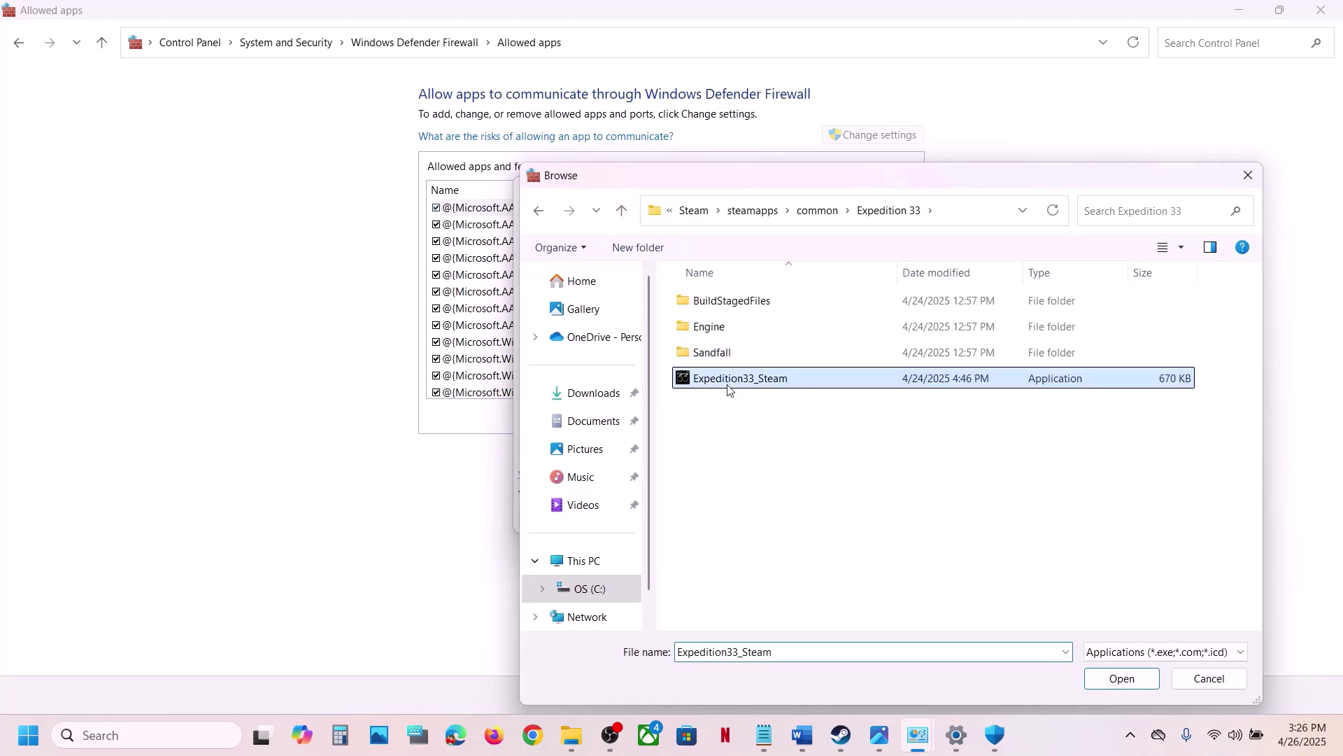
left_click(1106, 678)
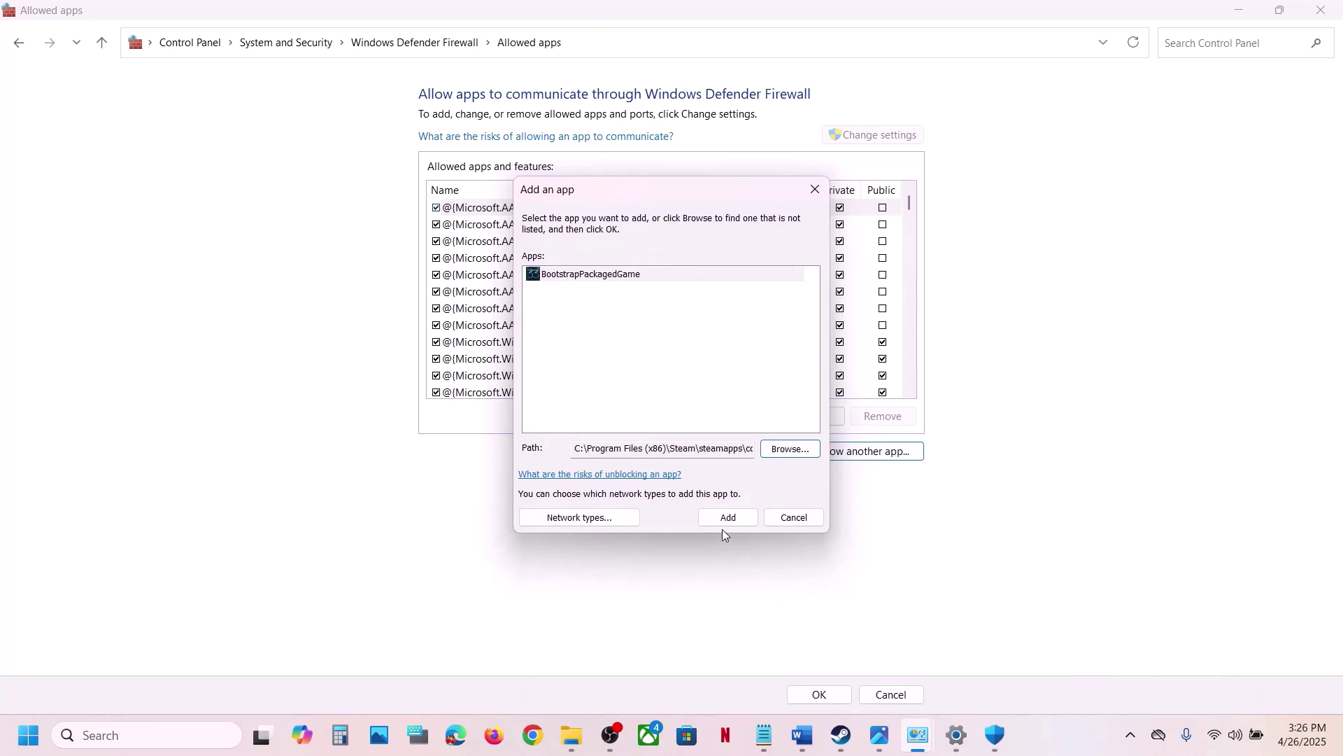
left_click(729, 517)
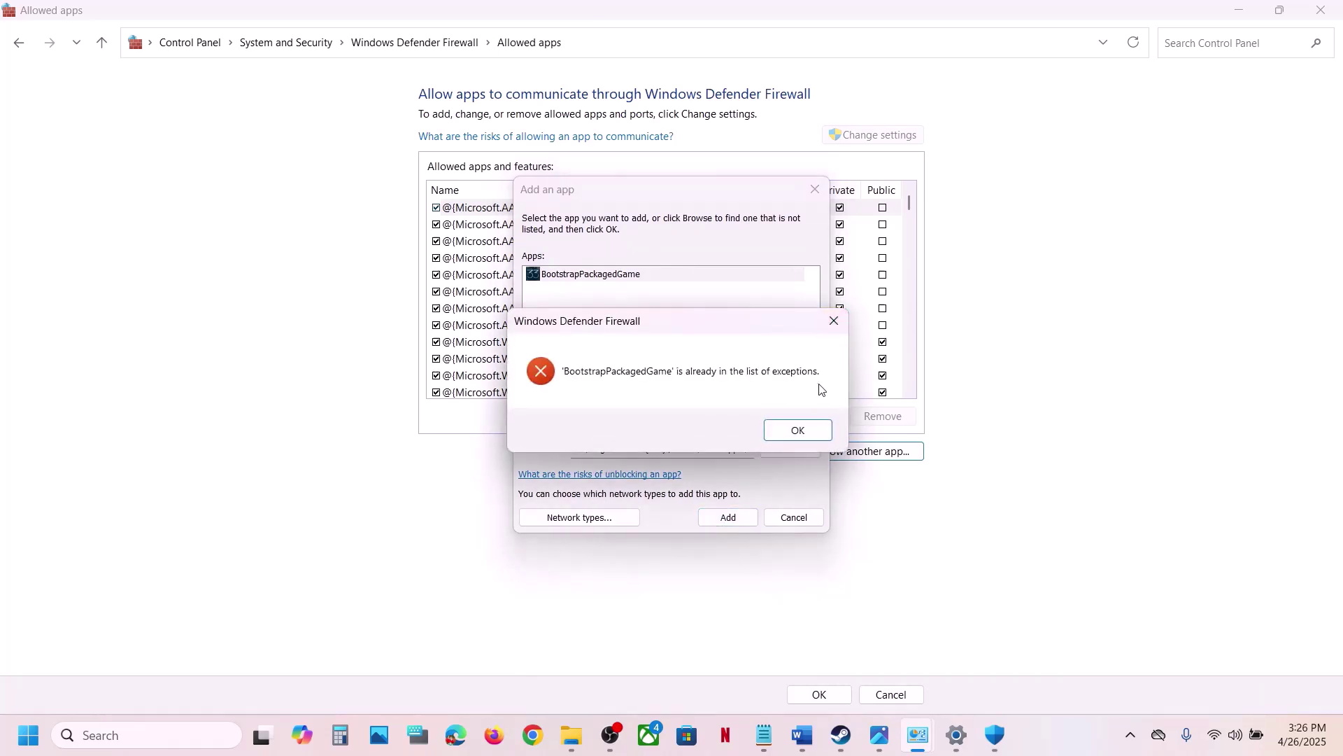
left_click(797, 430)
Check Expedition 33 in the firewall allowed list, then close Control Panel, Windows Security and Settings.
left_click(816, 189)
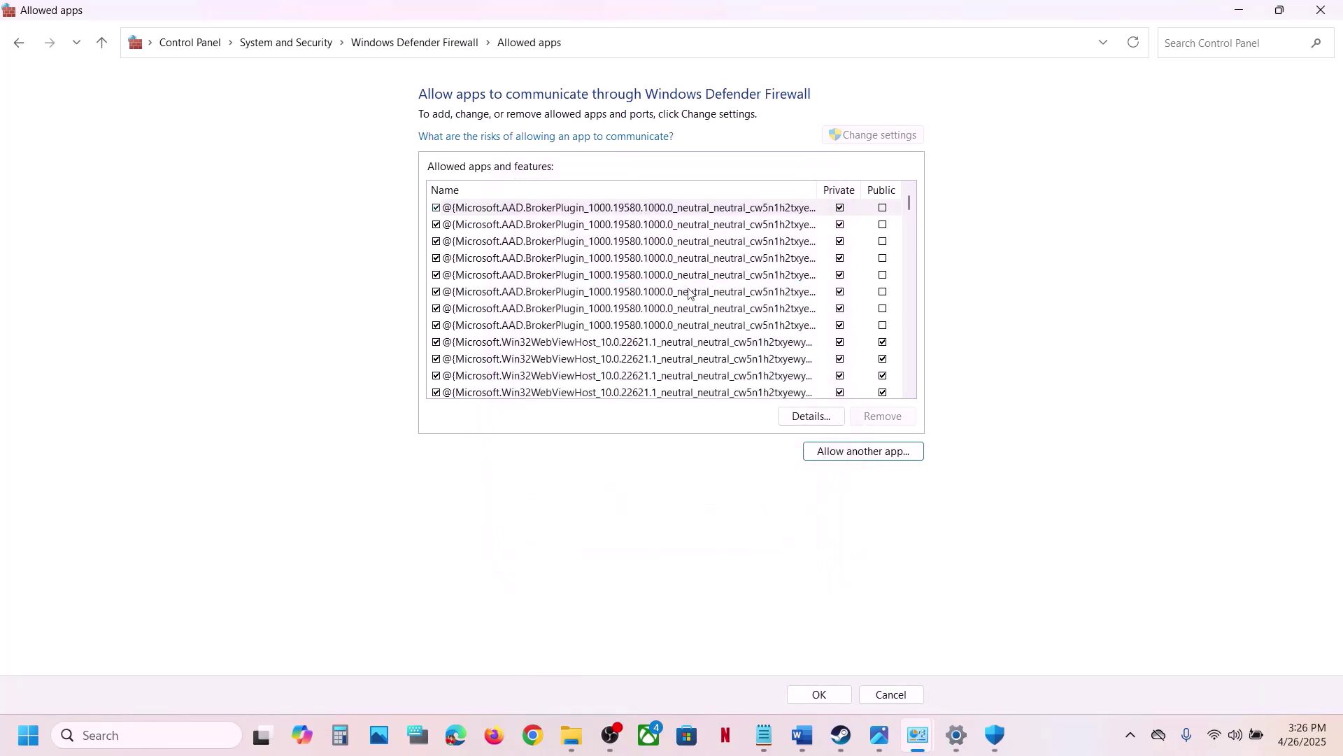
scroll(603, 341, "down", 5)
key("x")
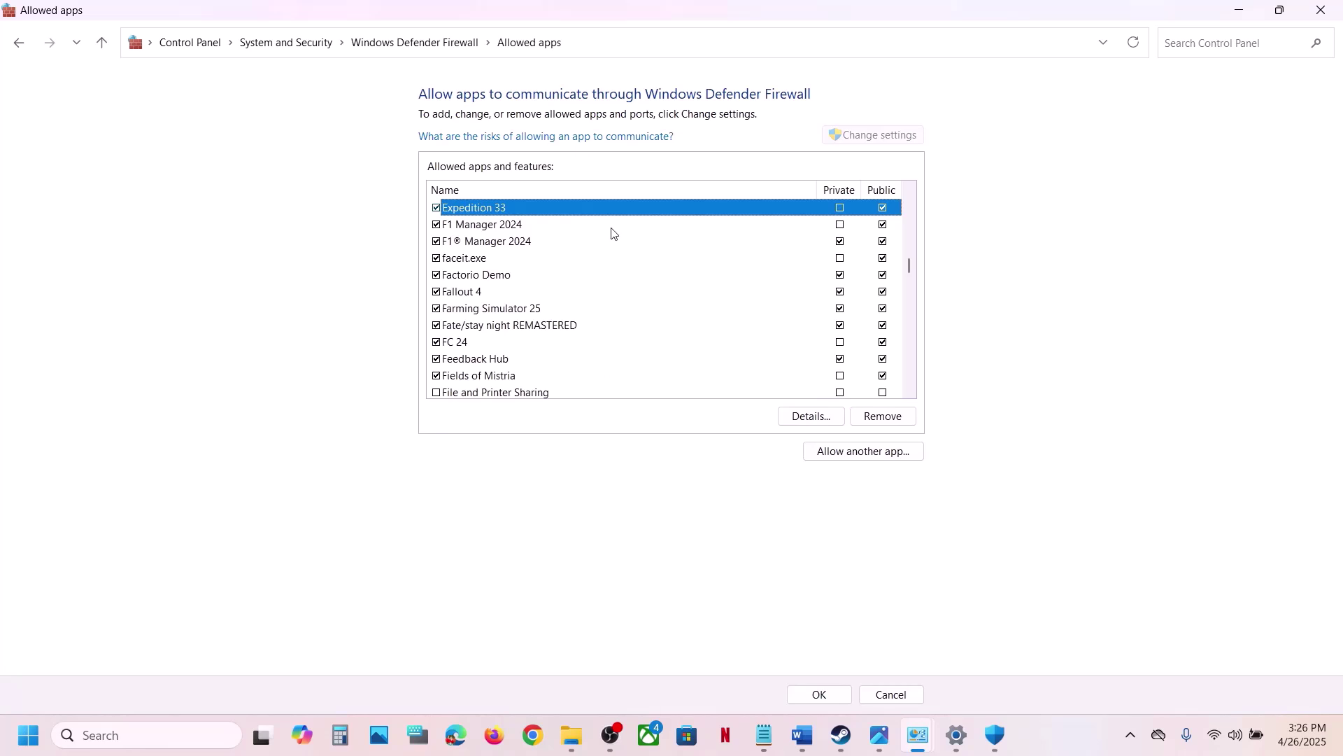
left_click(1320, 10)
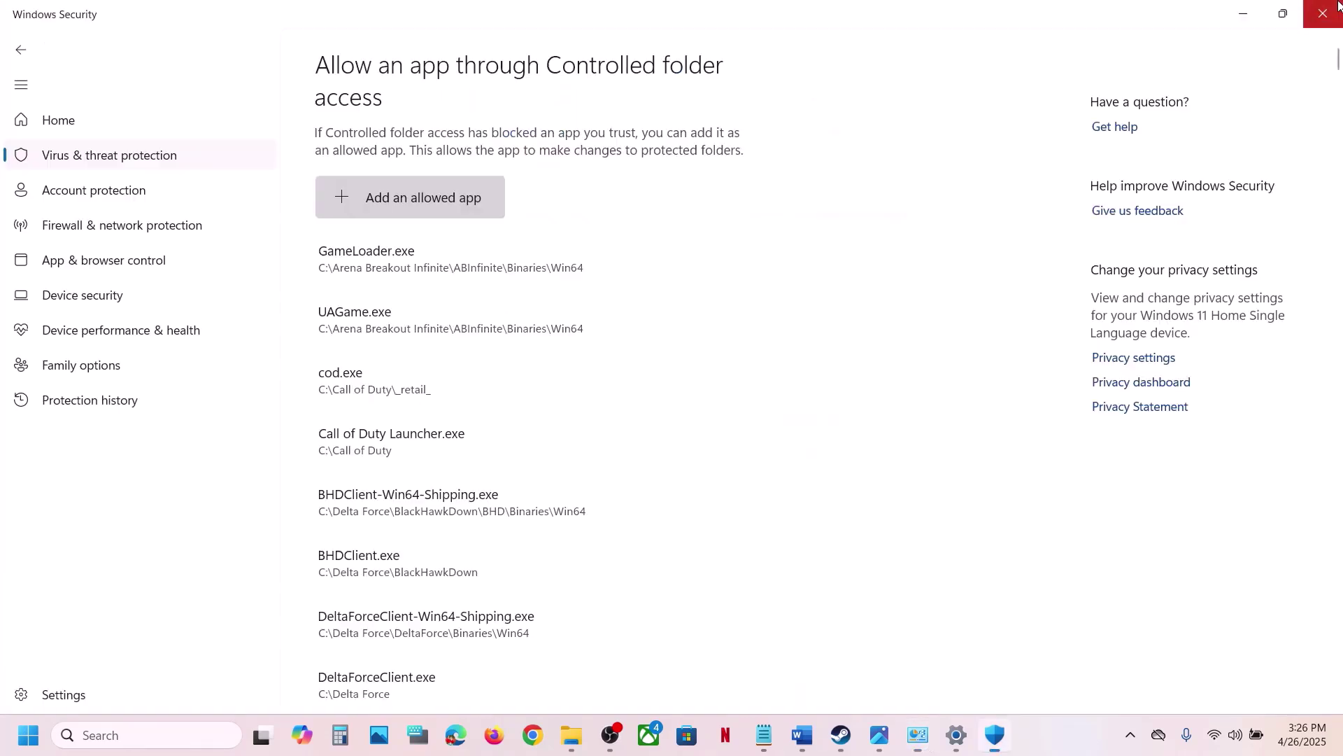
left_click(1339, 7)
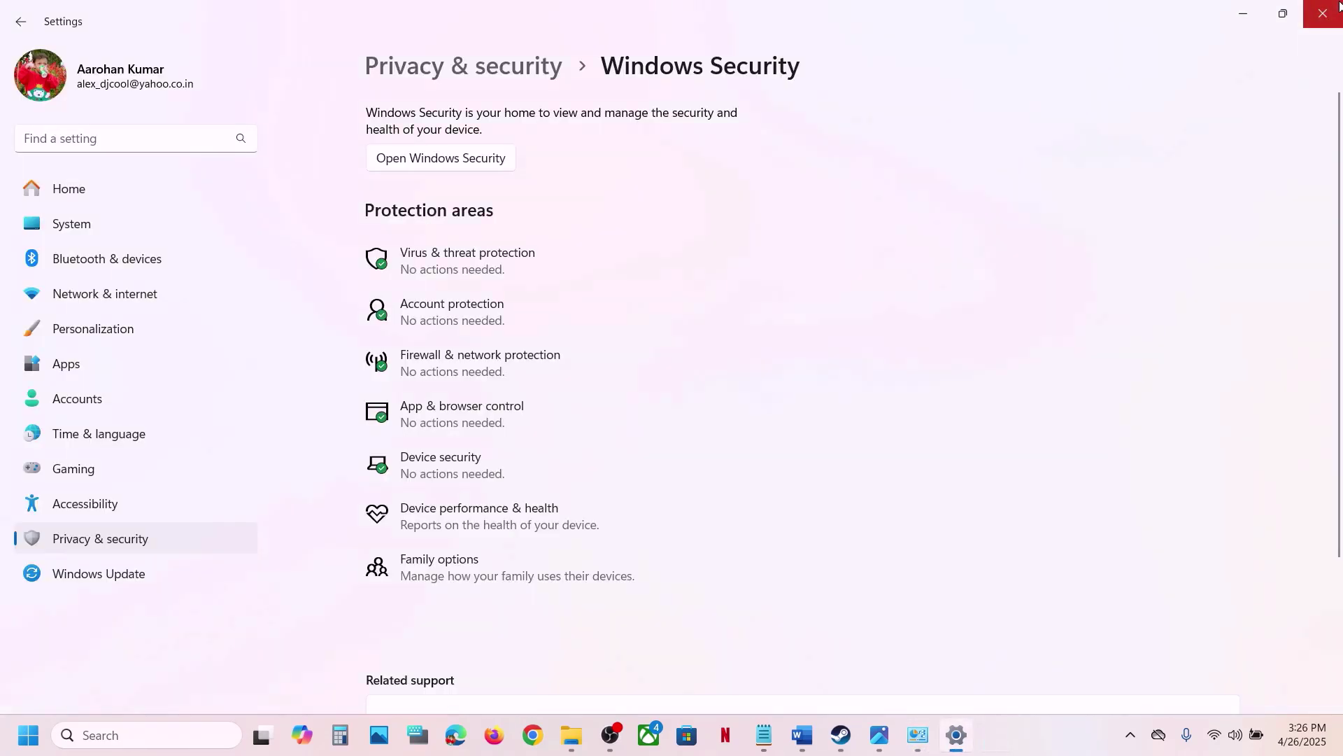
left_click(1325, 10)
Review Word's Step 9 run-as-administrator advice and open Expedition 33's local files from Steam.
scroll(874, 338, "down", 5)
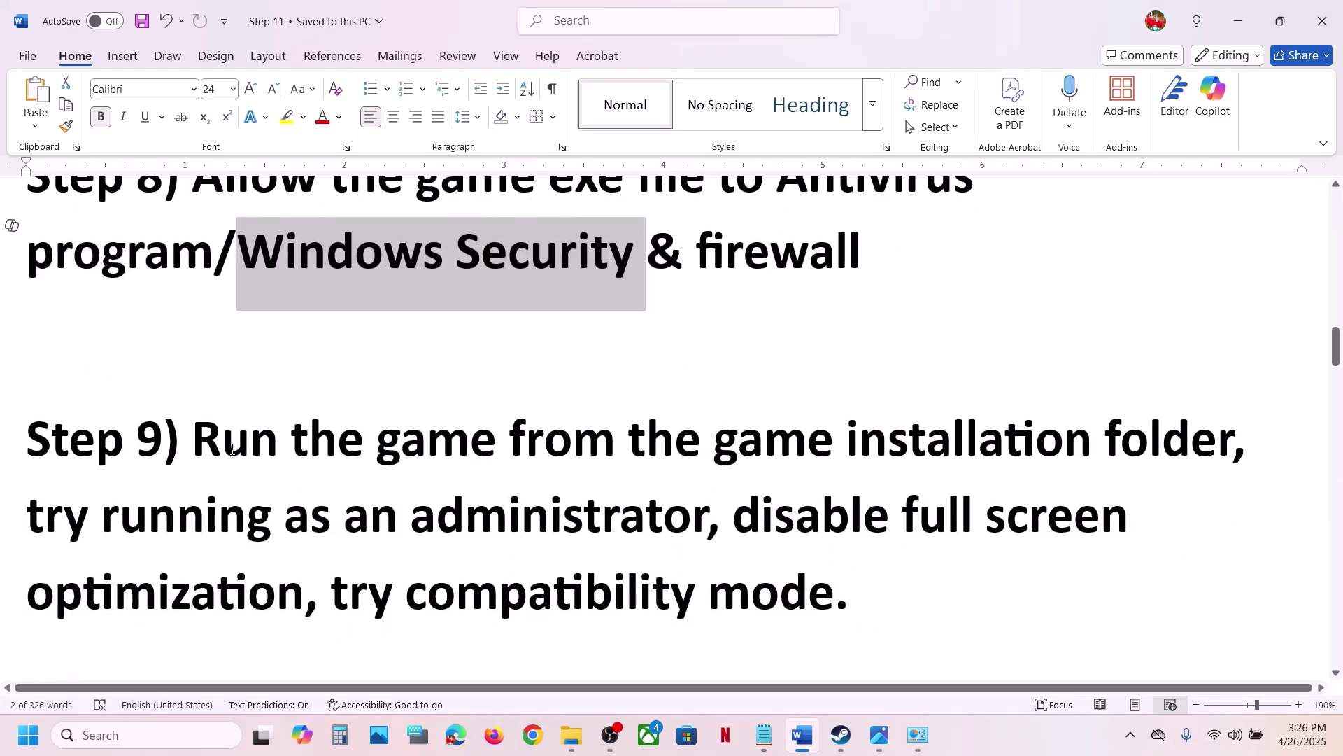
left_click_drag(232, 449, 705, 518)
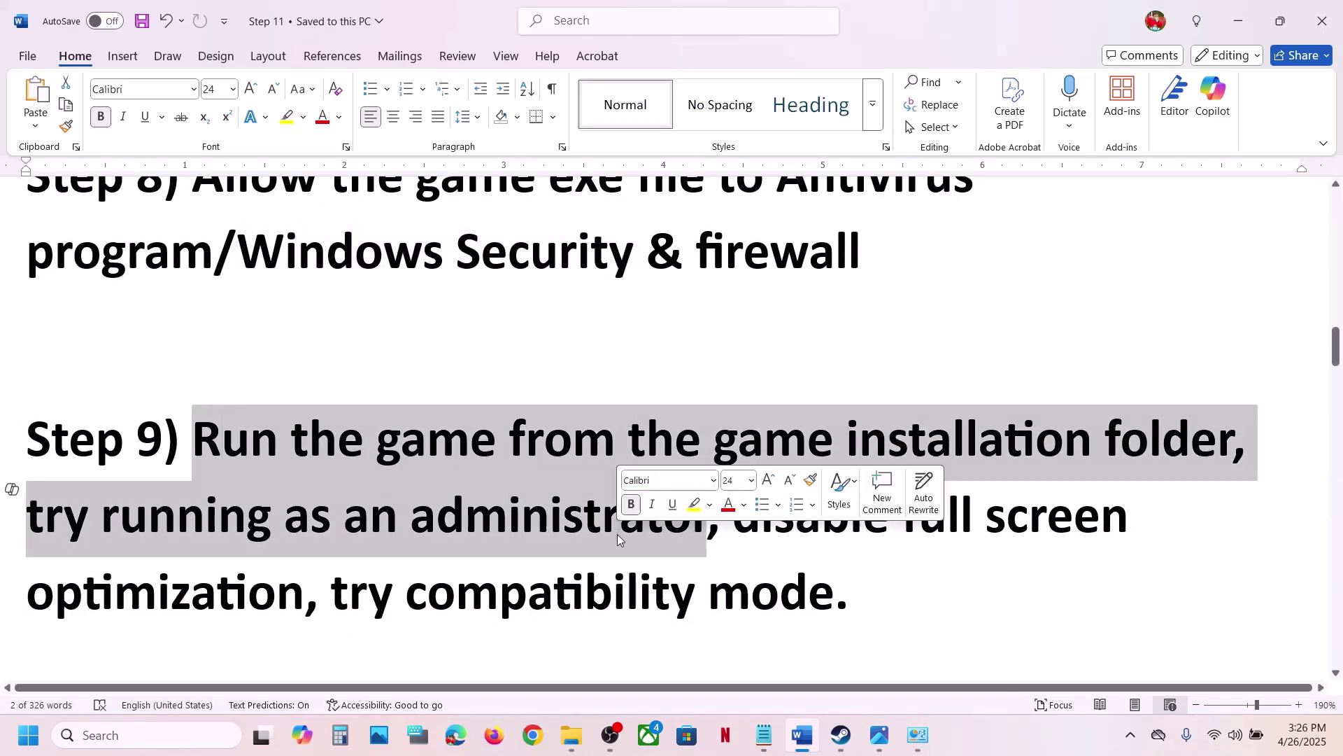
left_click(843, 736)
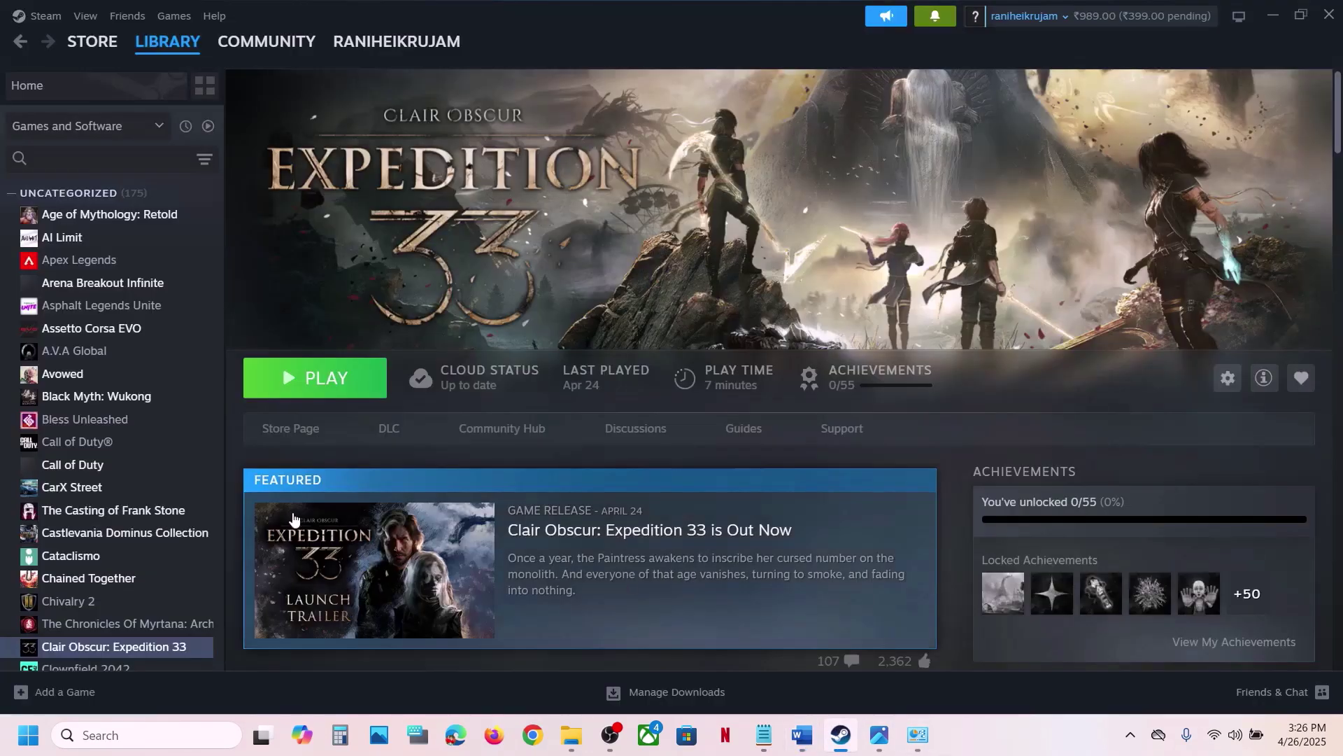
right_click(120, 650)
mouse_move(182, 595)
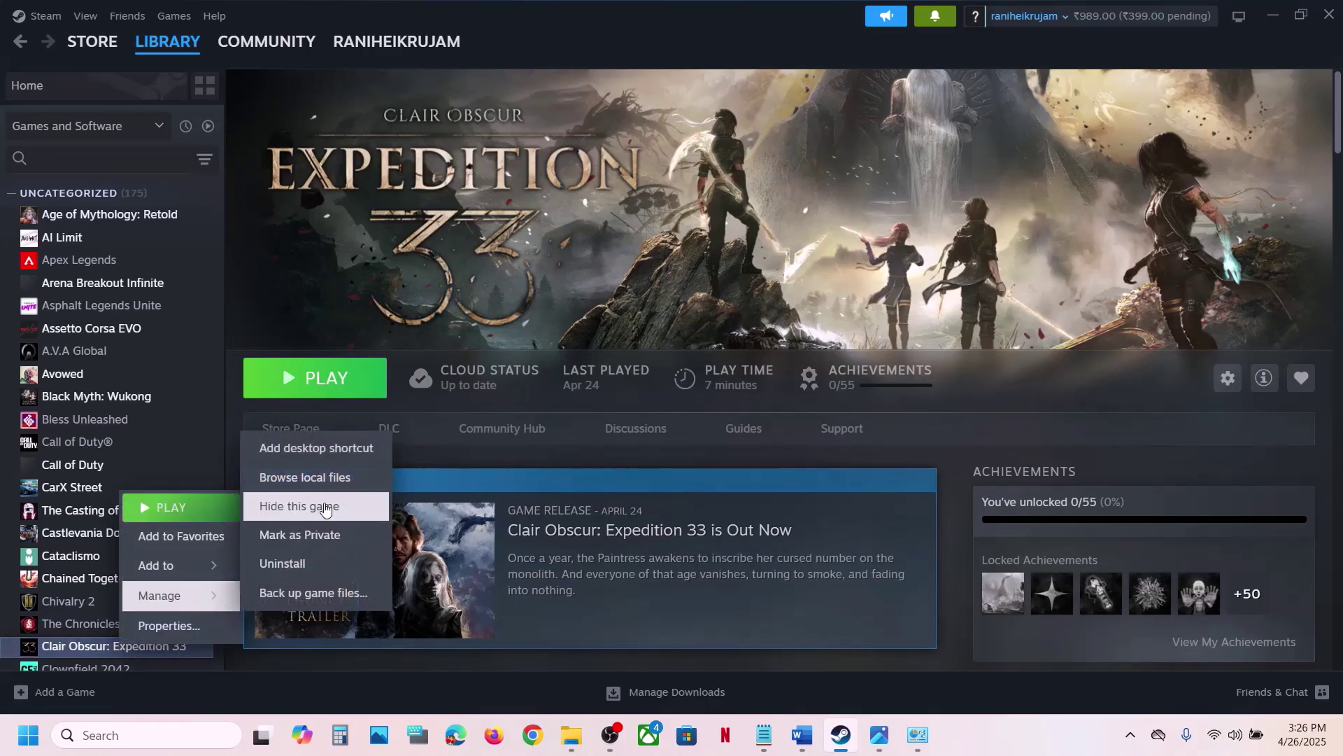
left_click(314, 480)
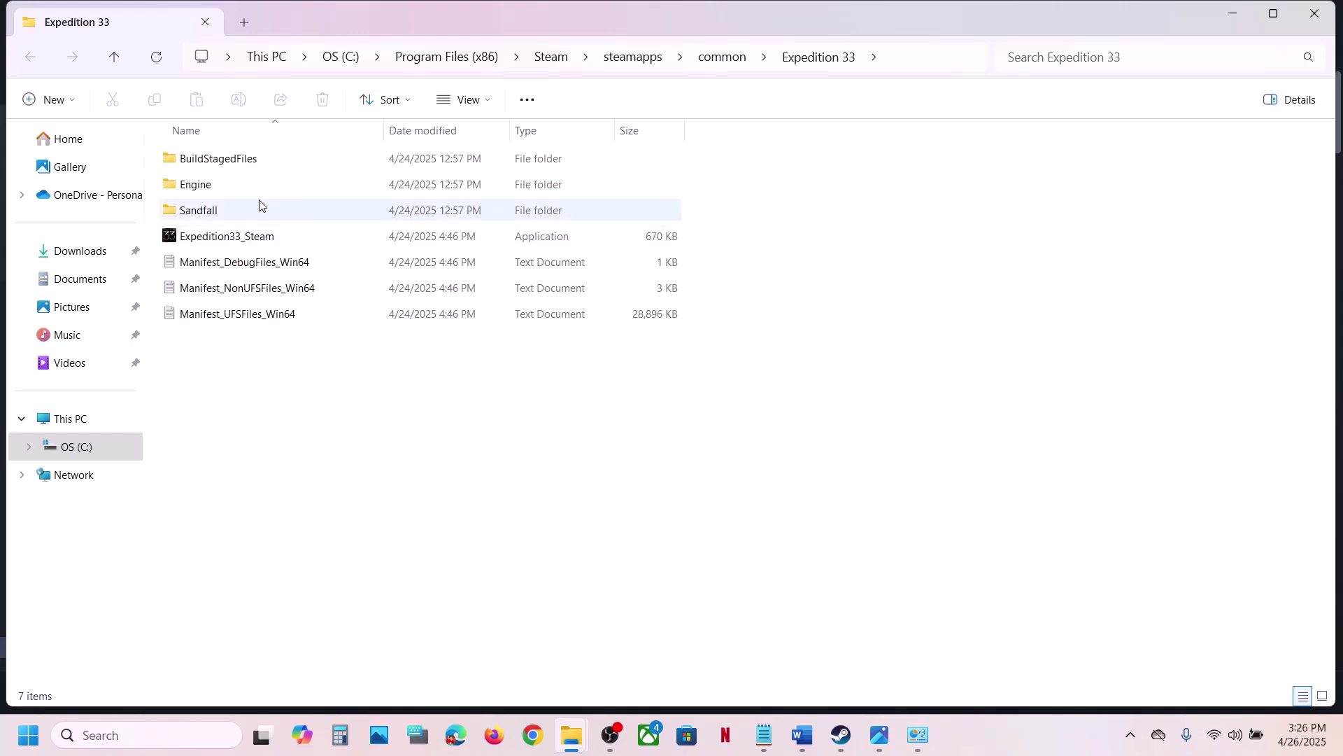
In Sandfall\Binaries\Win64, set SandFall-Win64-Shipping to always run as an administrator.
left_click(213, 205)
double_click(213, 207)
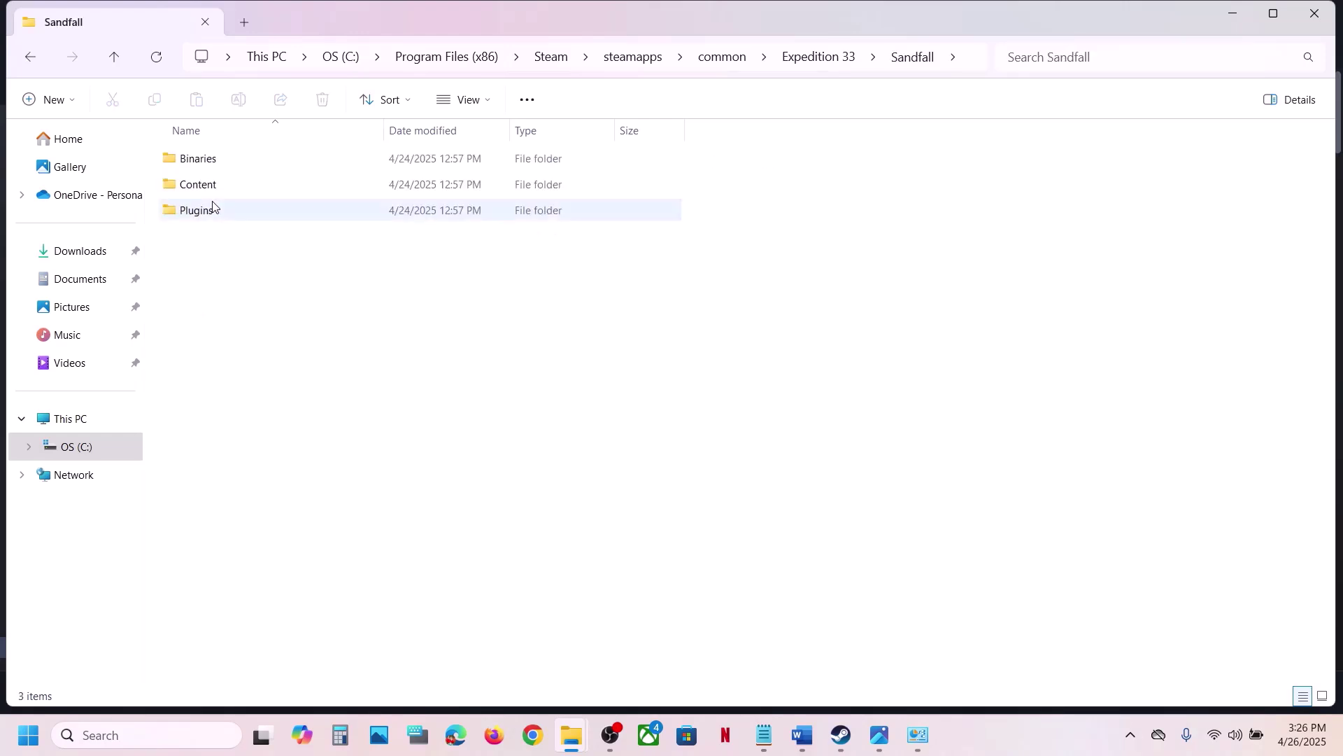
double_click(216, 164)
double_click(216, 164)
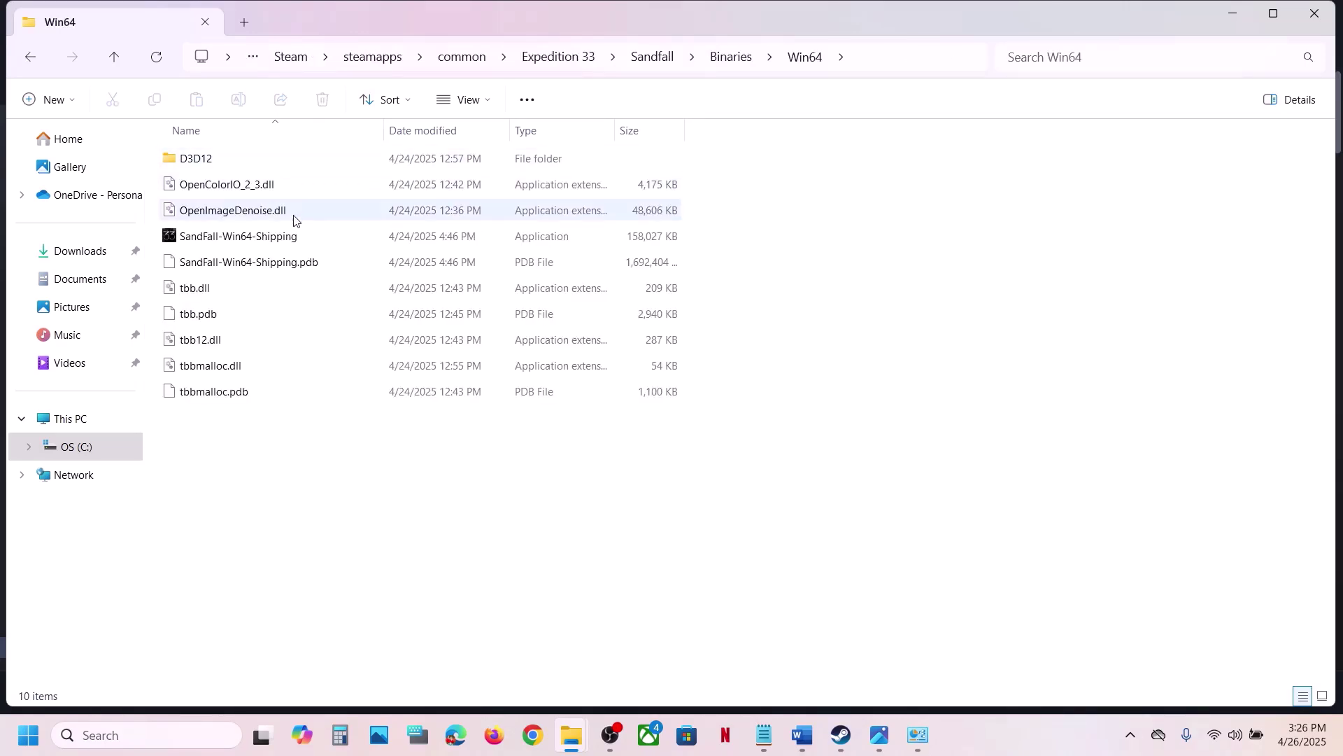
left_click(265, 232)
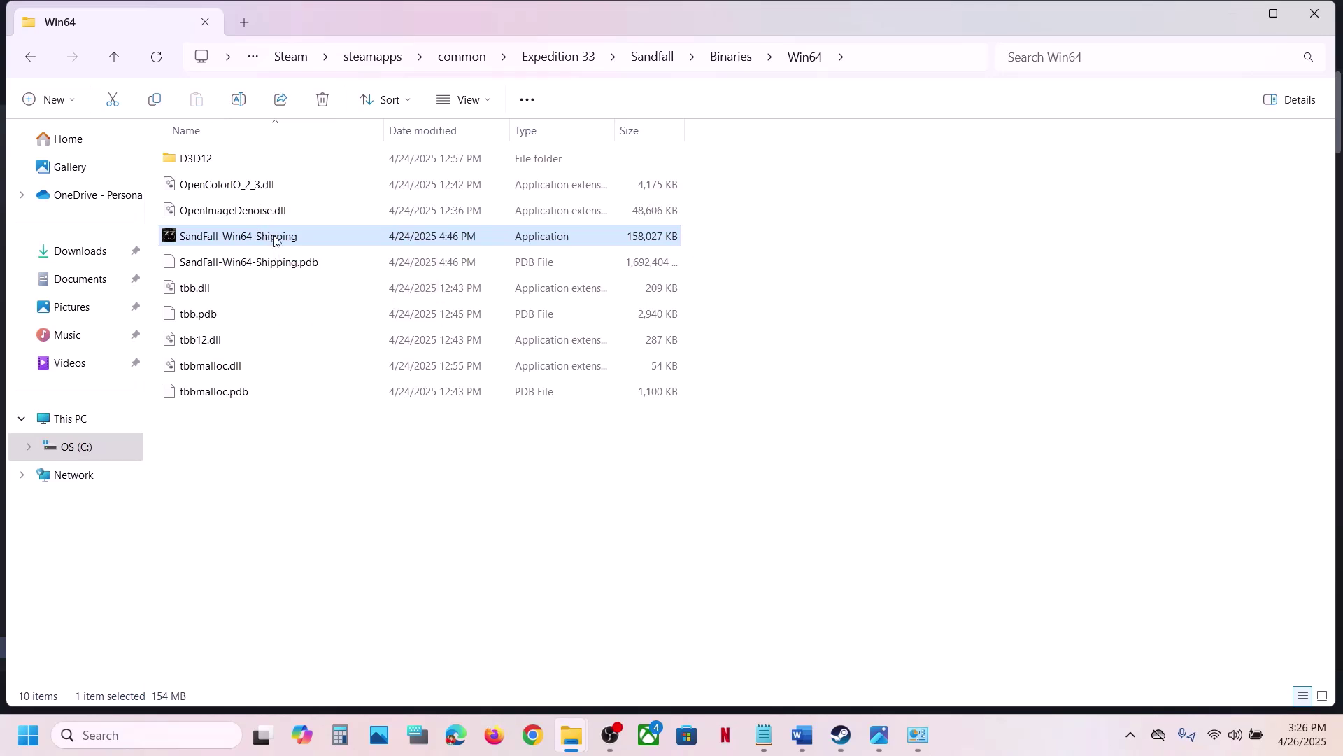
right_click(274, 240)
left_click(344, 457)
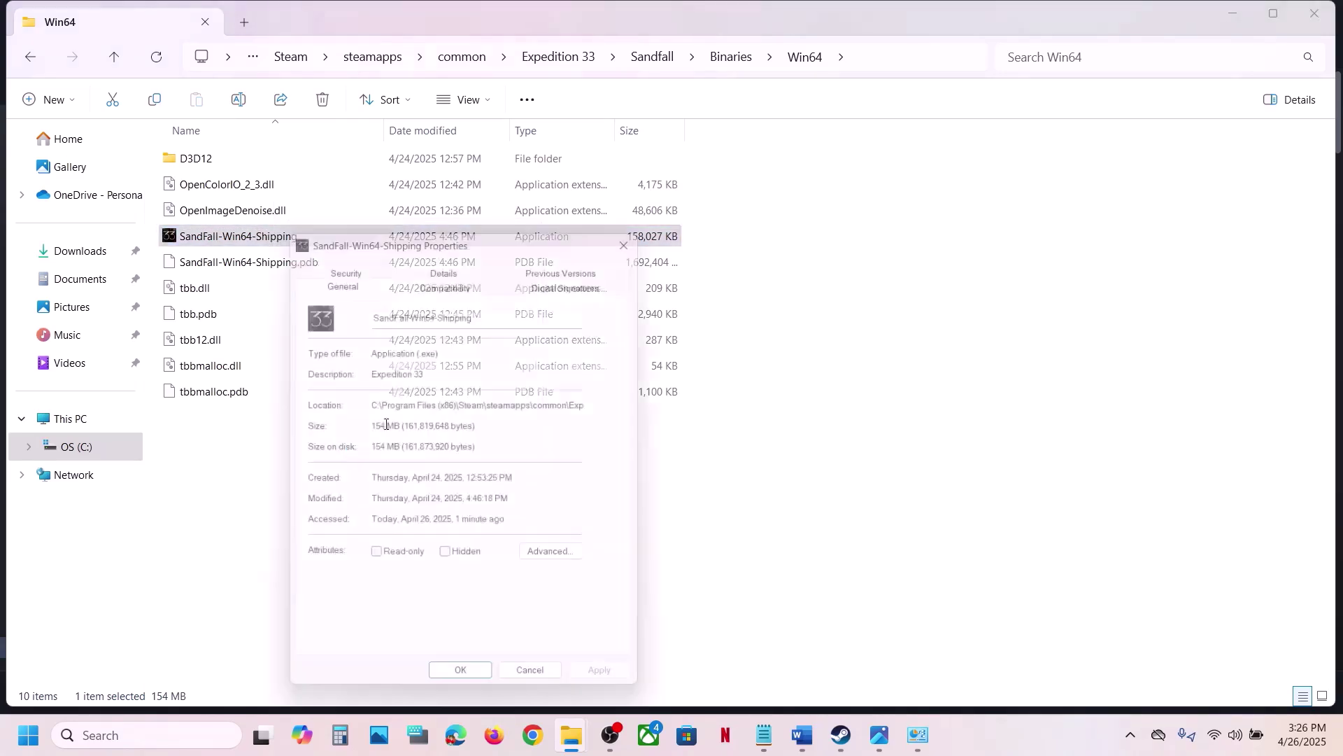
left_click(462, 280)
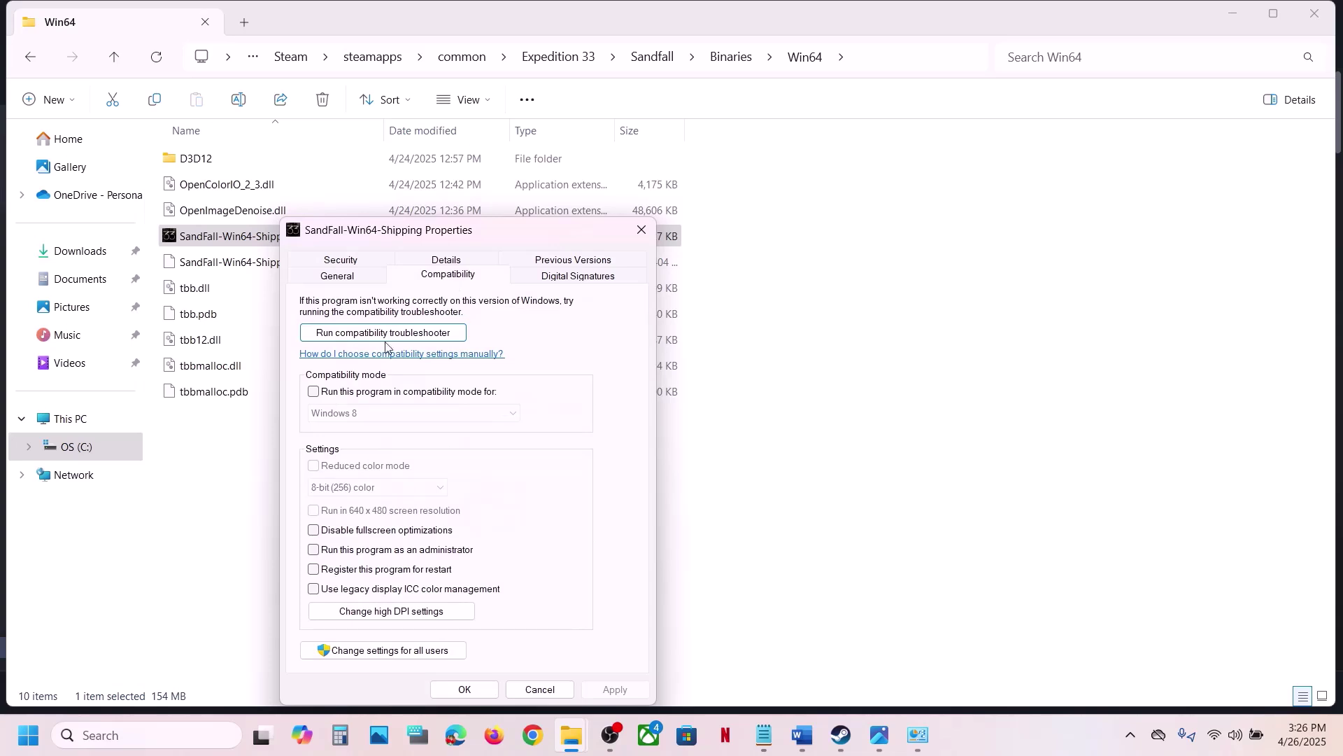
left_click(316, 553)
left_click(613, 687)
left_click(453, 693)
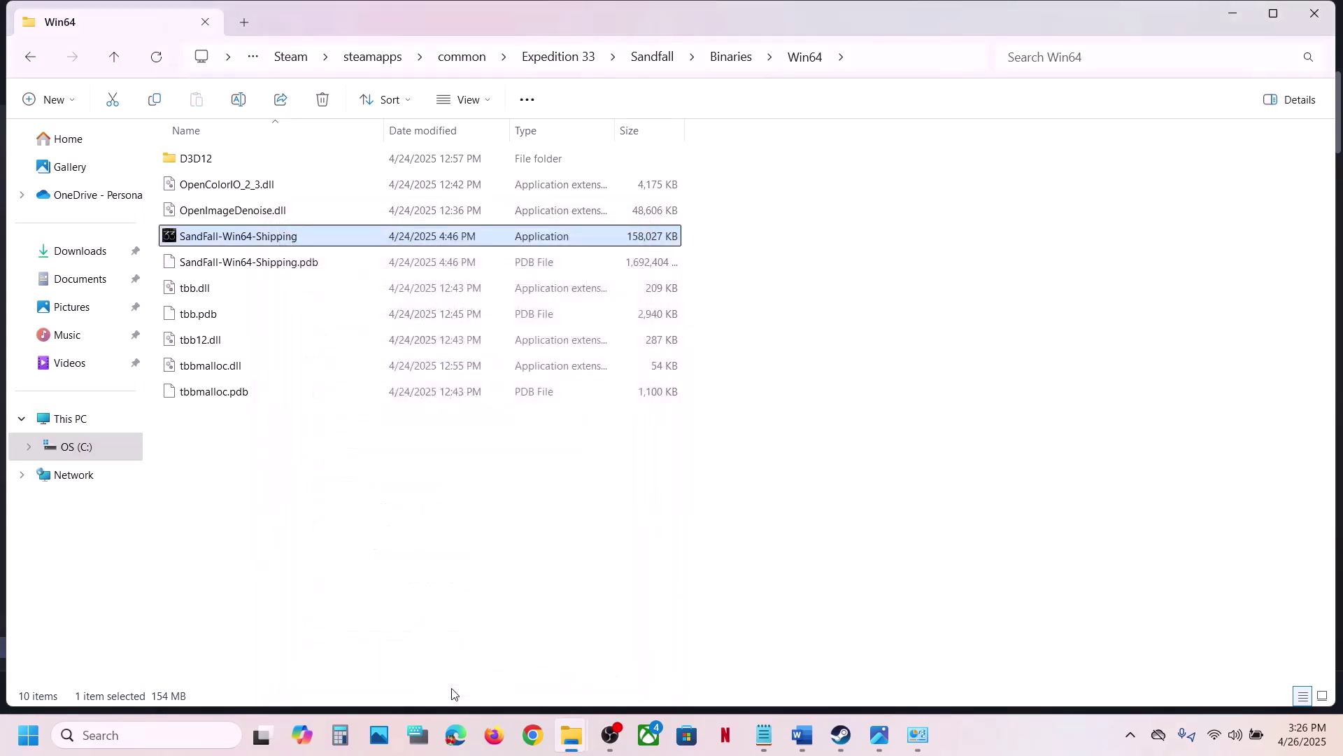
Give SandFall-Win64-Shipping Windows 7 compatibility mode and disable its fullscreen optimizations.
right_click(254, 244)
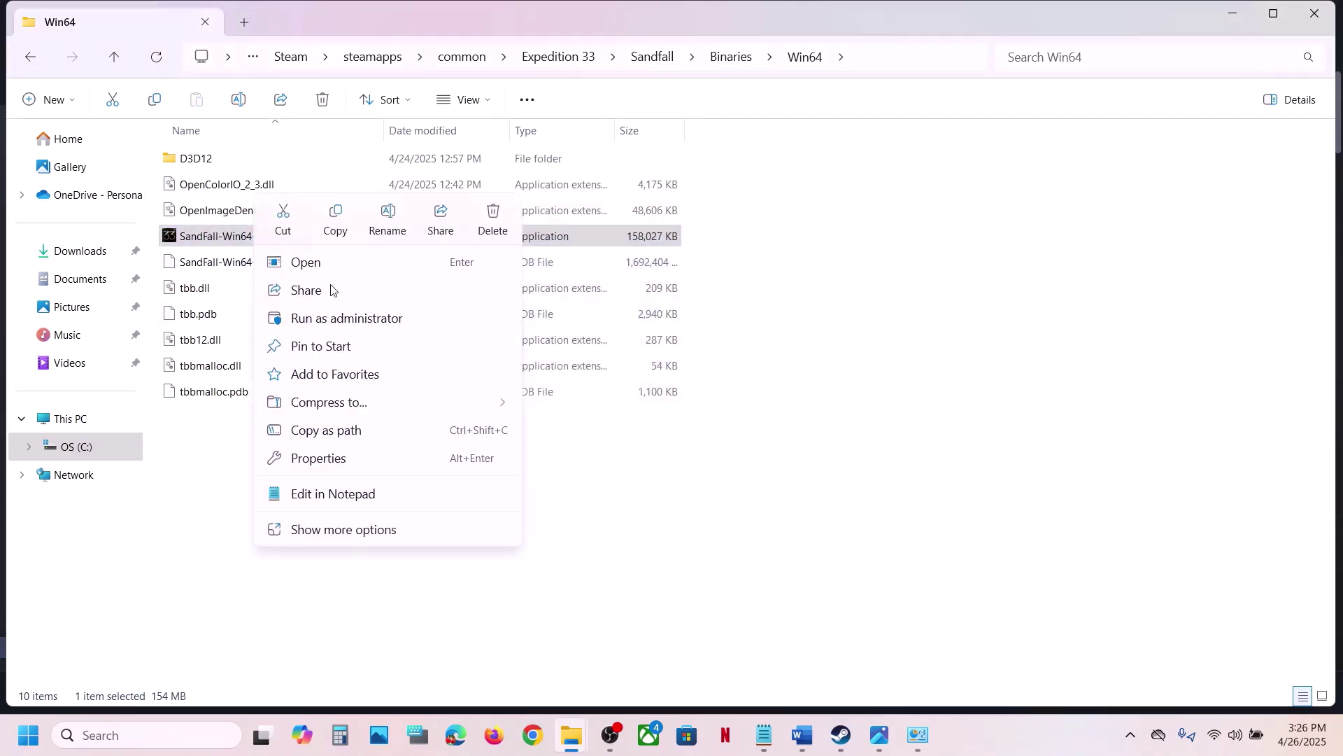
left_click(340, 459)
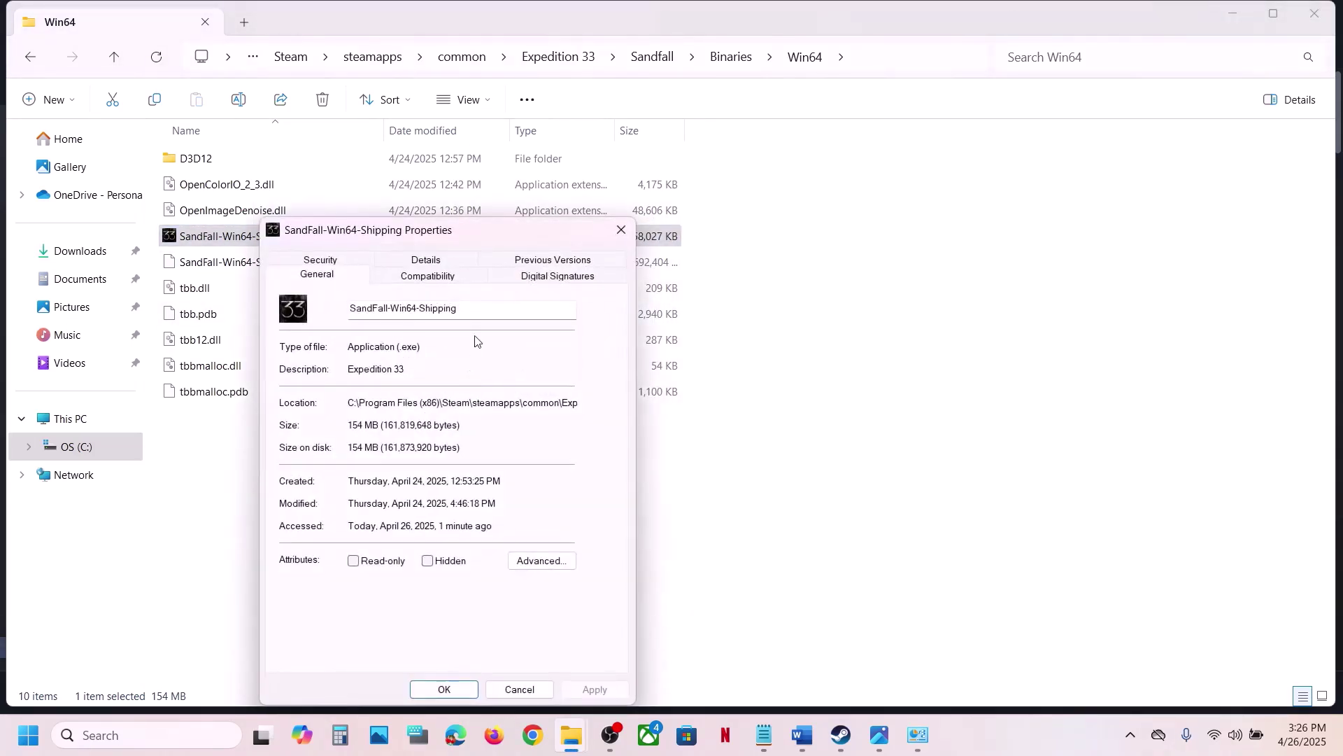
left_click(416, 281)
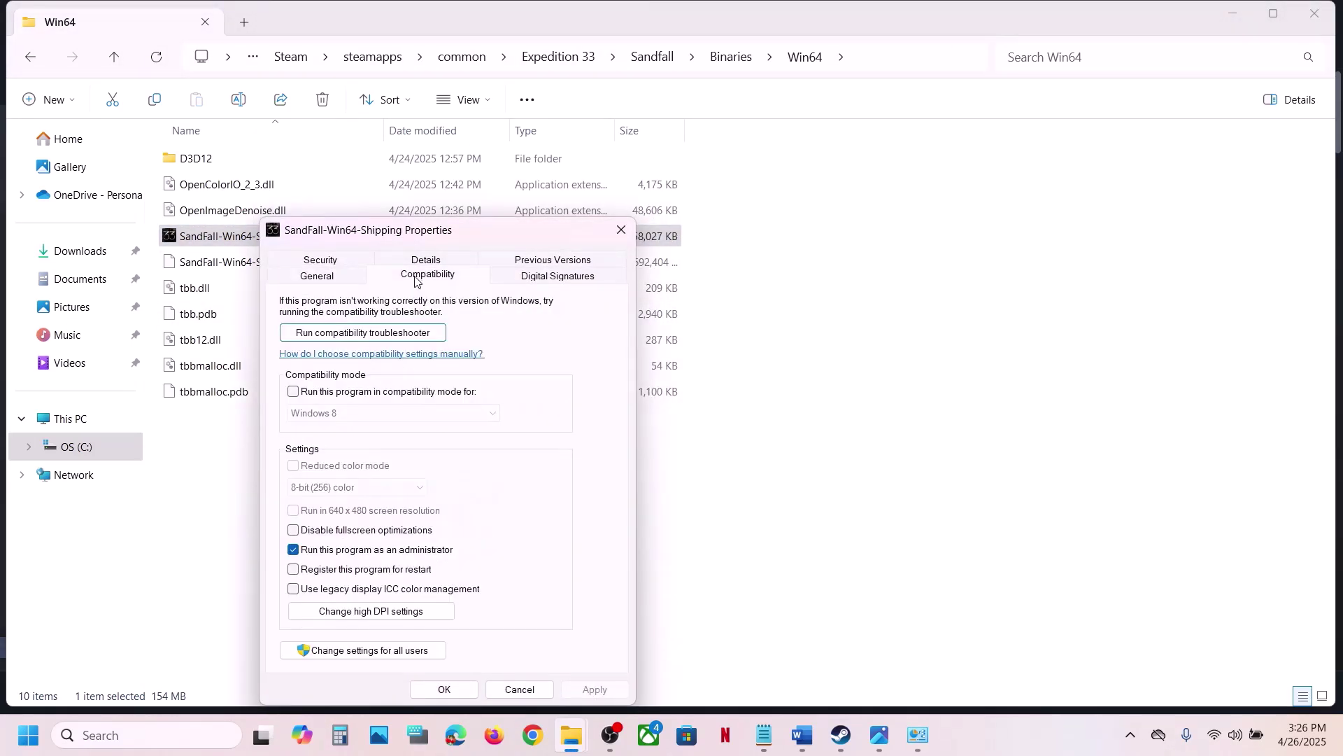
left_click(314, 392)
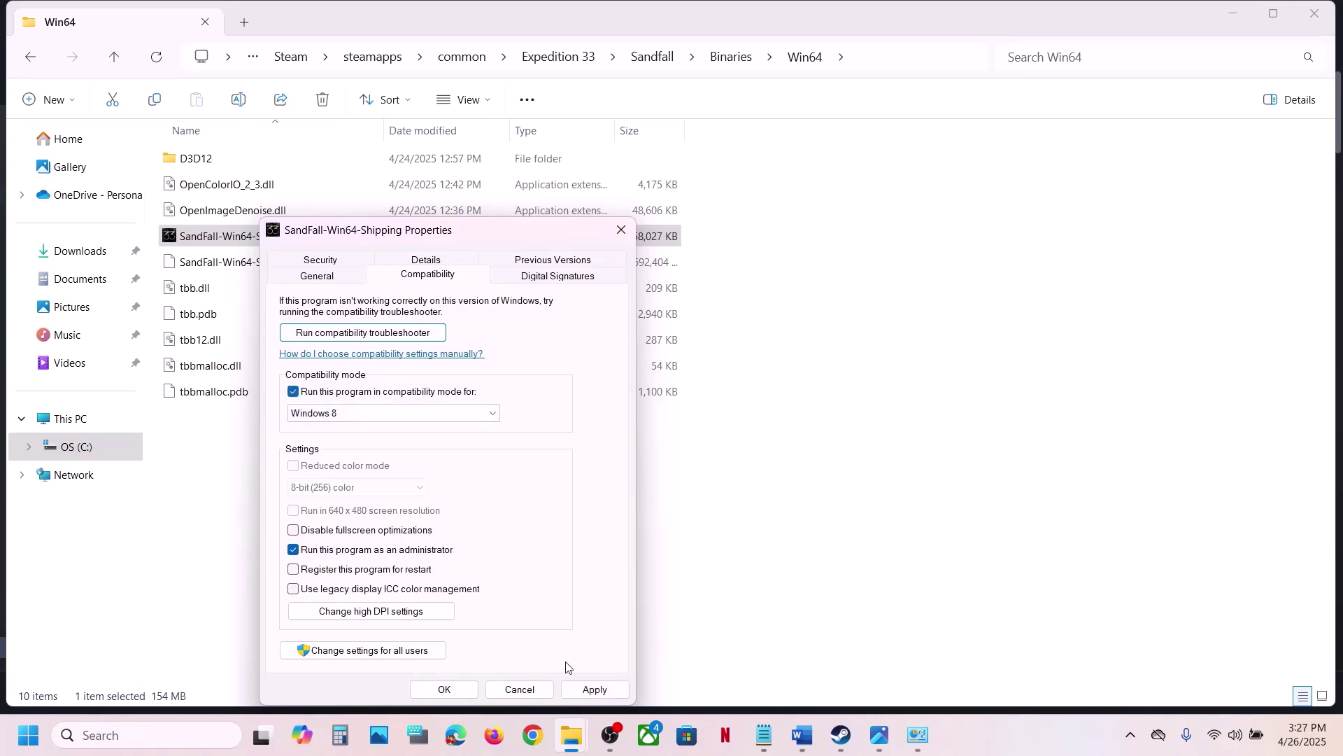
left_click(585, 690)
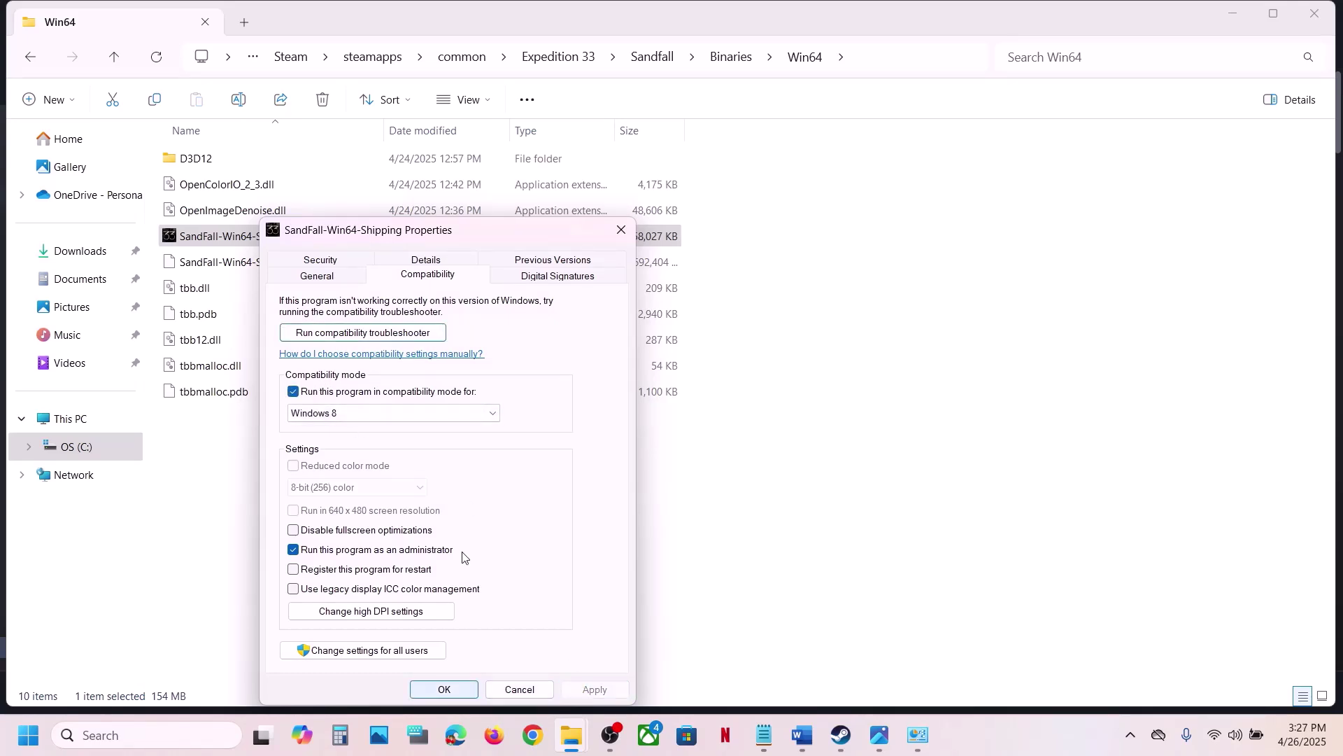
left_click(393, 414)
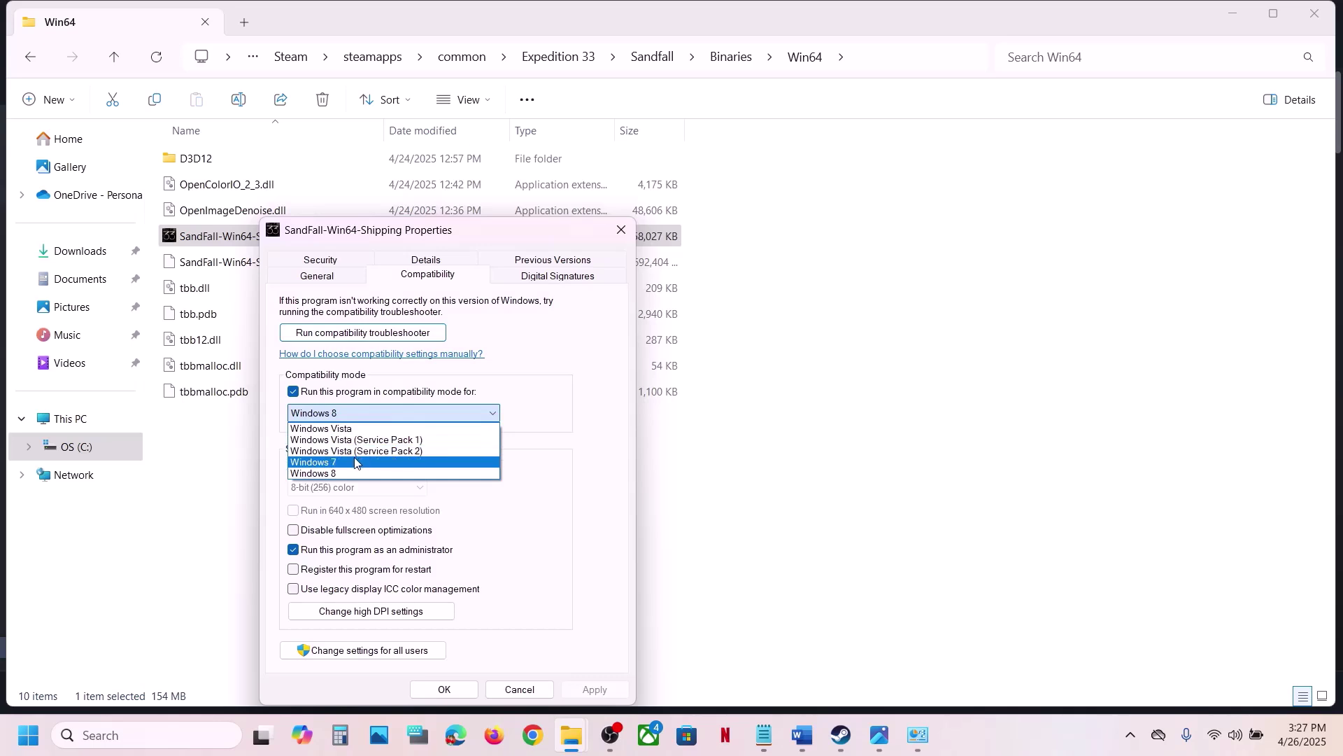
left_click(355, 462)
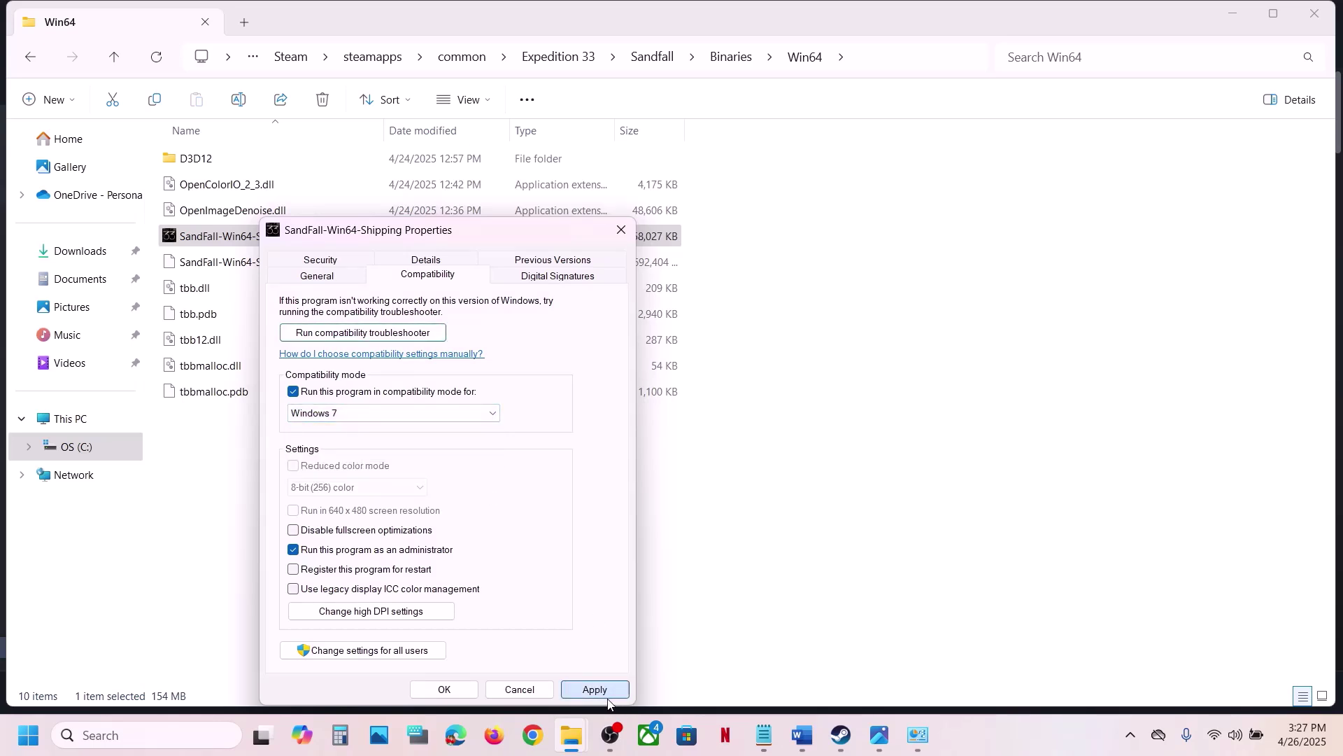
left_click(606, 694)
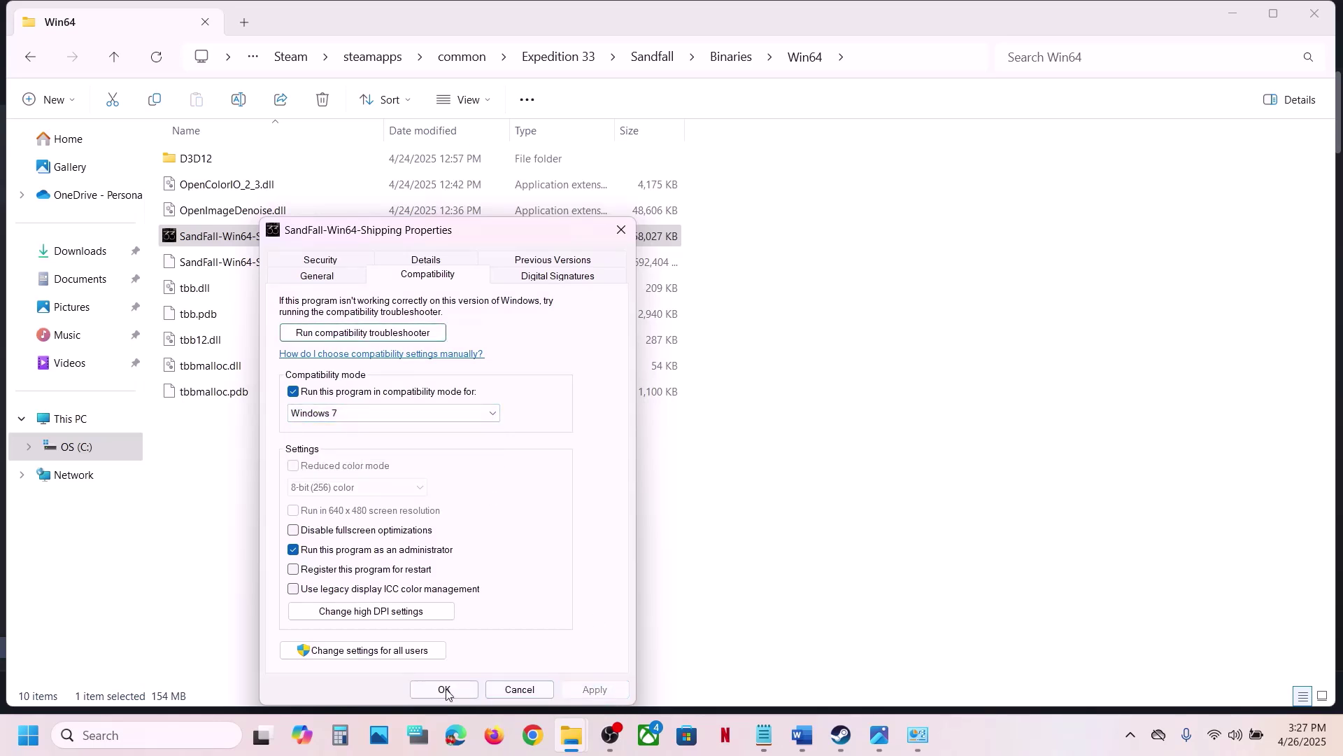
left_click(348, 530)
left_click(607, 691)
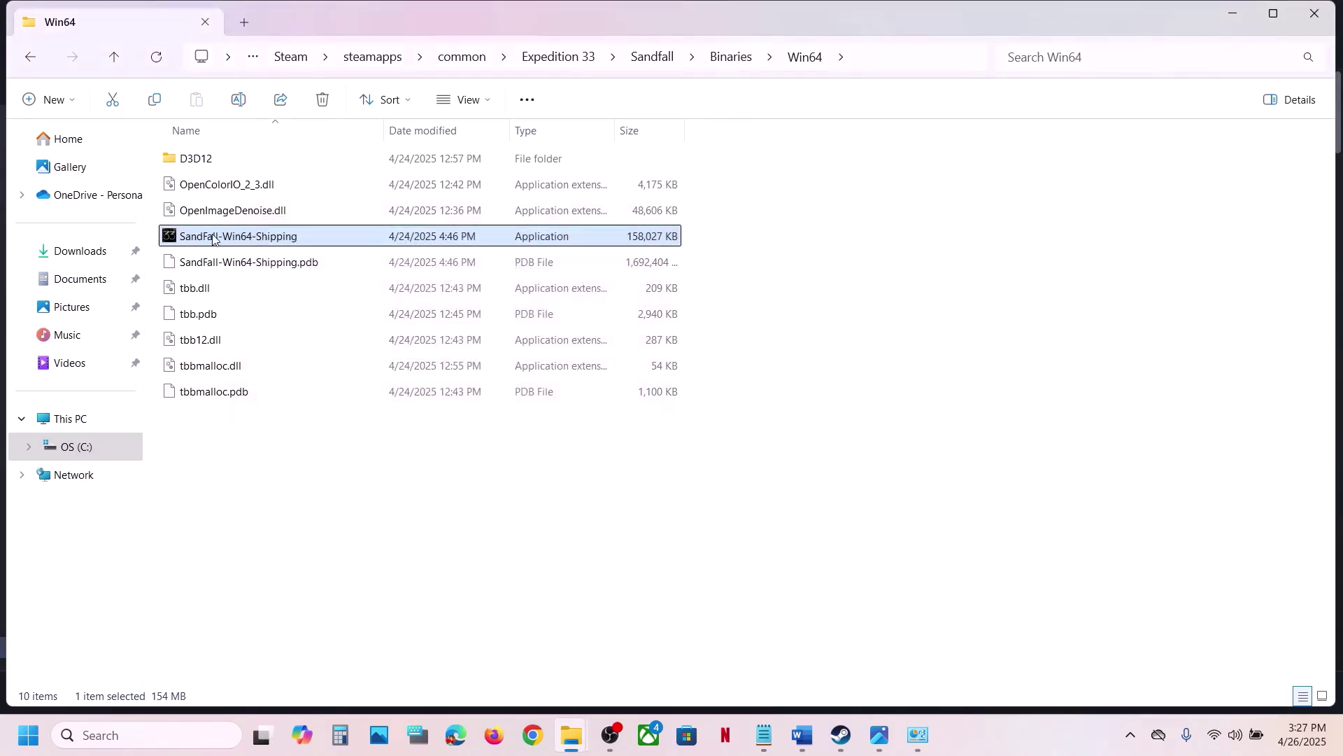
left_click(118, 65)
Navigate from the common folder back into Expedition 33\Sandfall\Binaries\Win64.
left_click(117, 65)
left_click(117, 65)
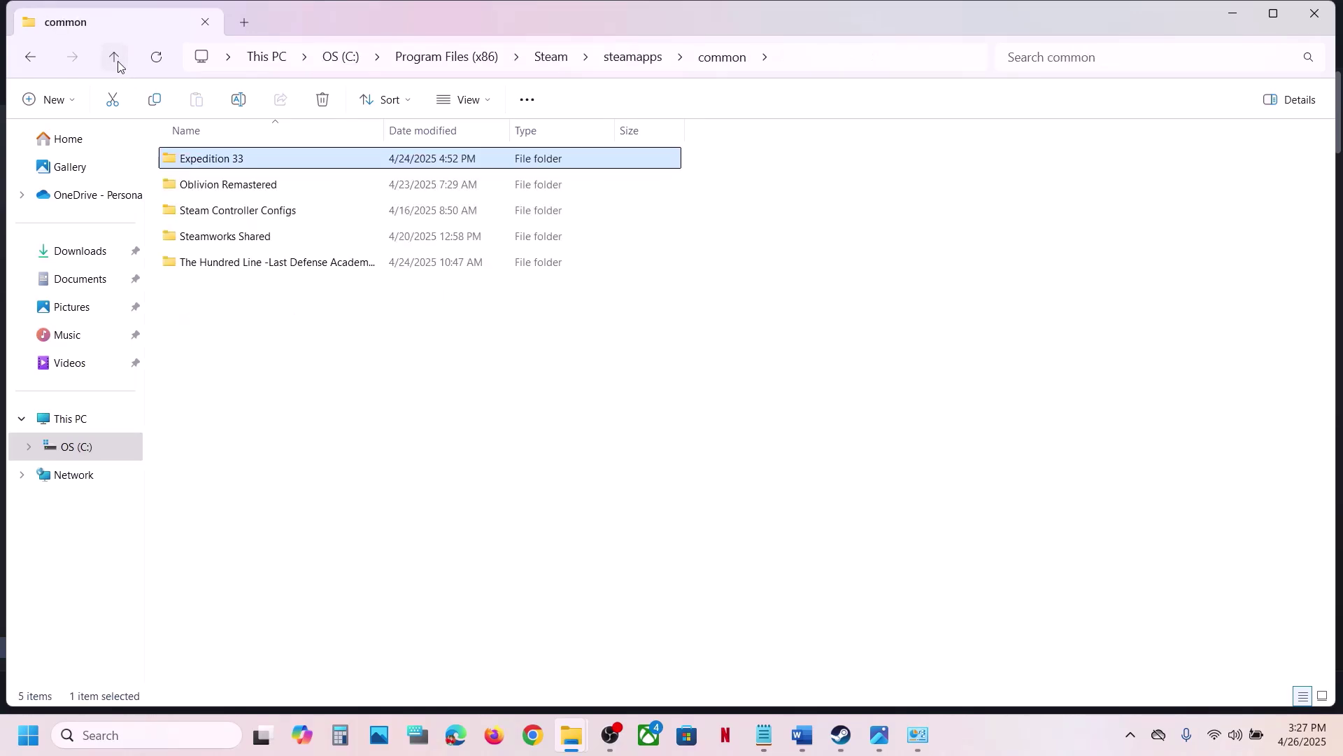
double_click(230, 157)
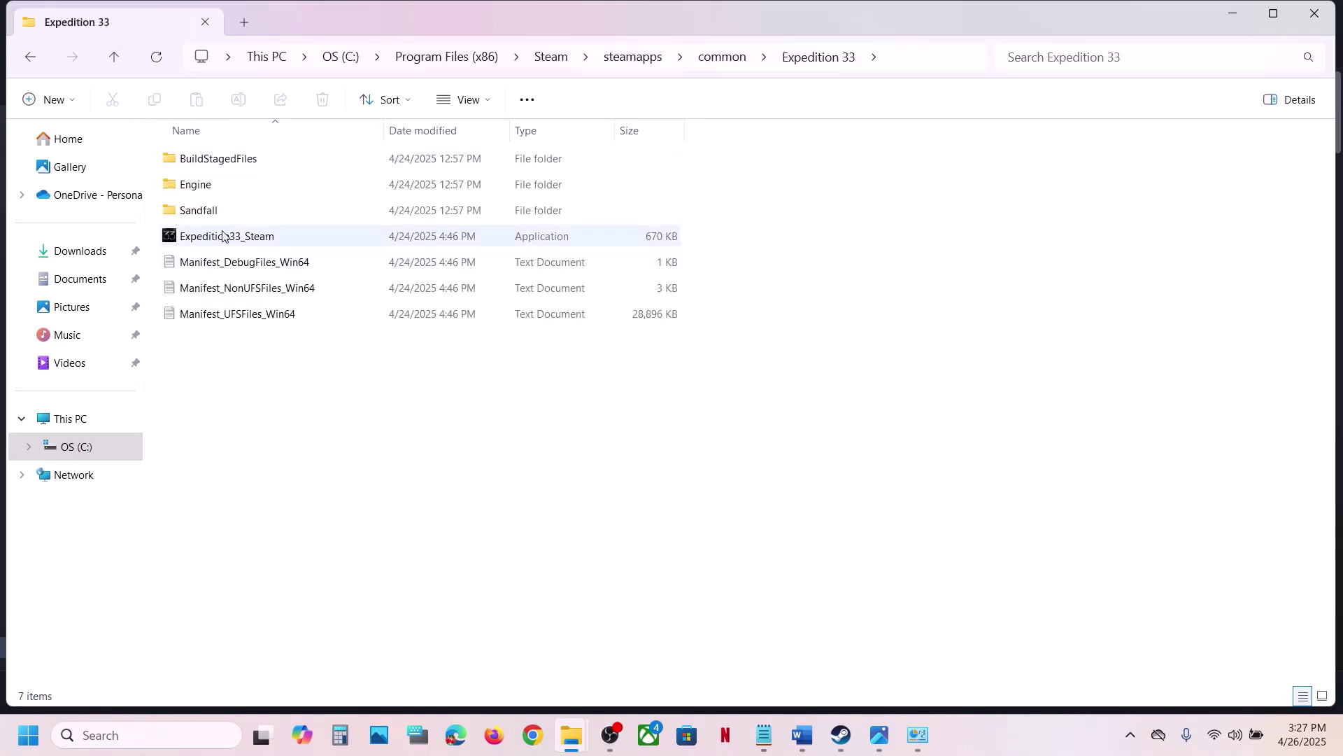
double_click(207, 209)
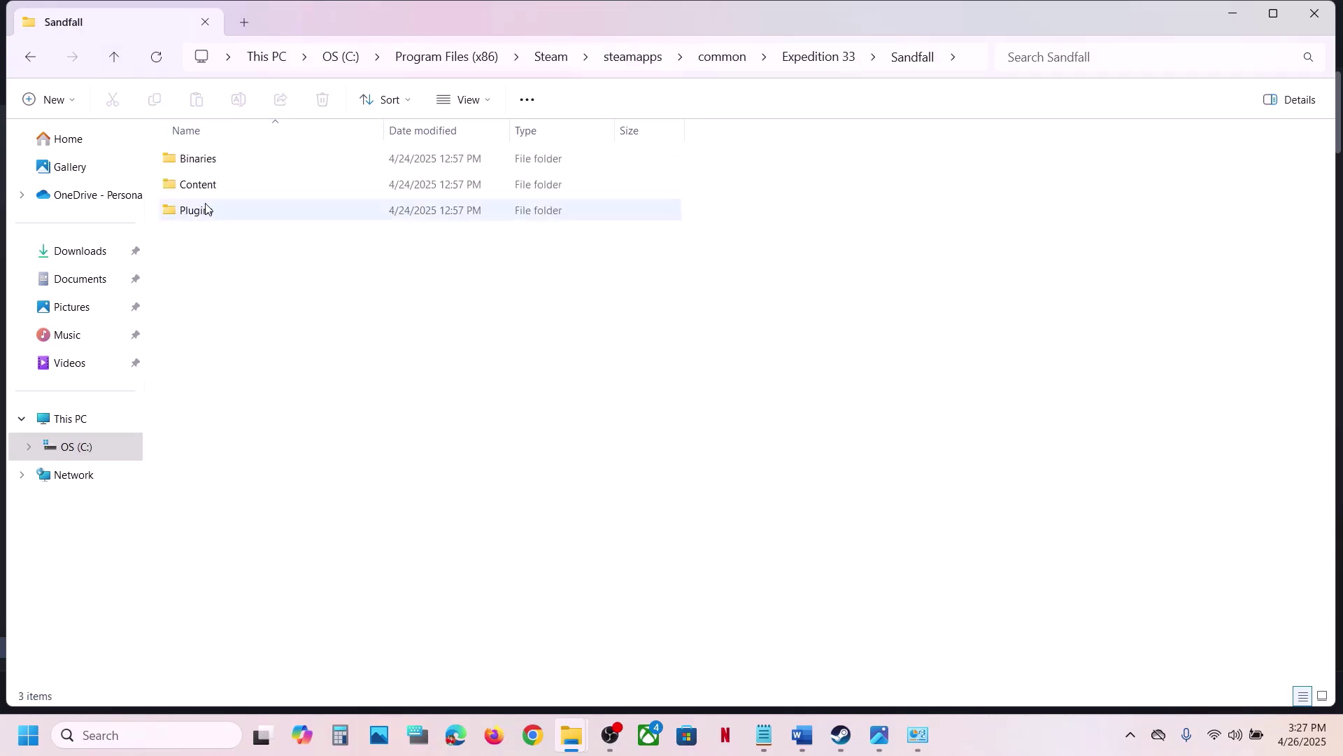
double_click(205, 165)
double_click(213, 161)
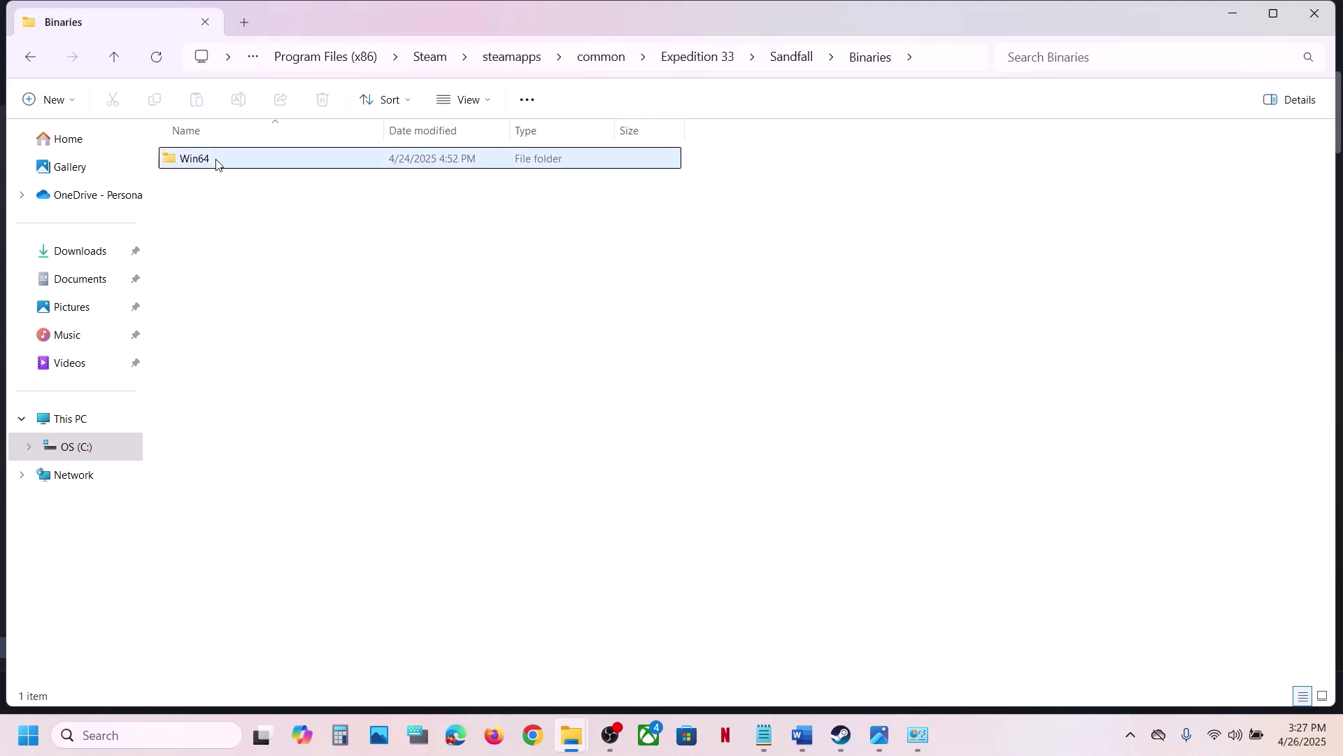
Untick SandFall-Win64-Shipping's compatibility options in its Properties and apply the change.
right_click(245, 242)
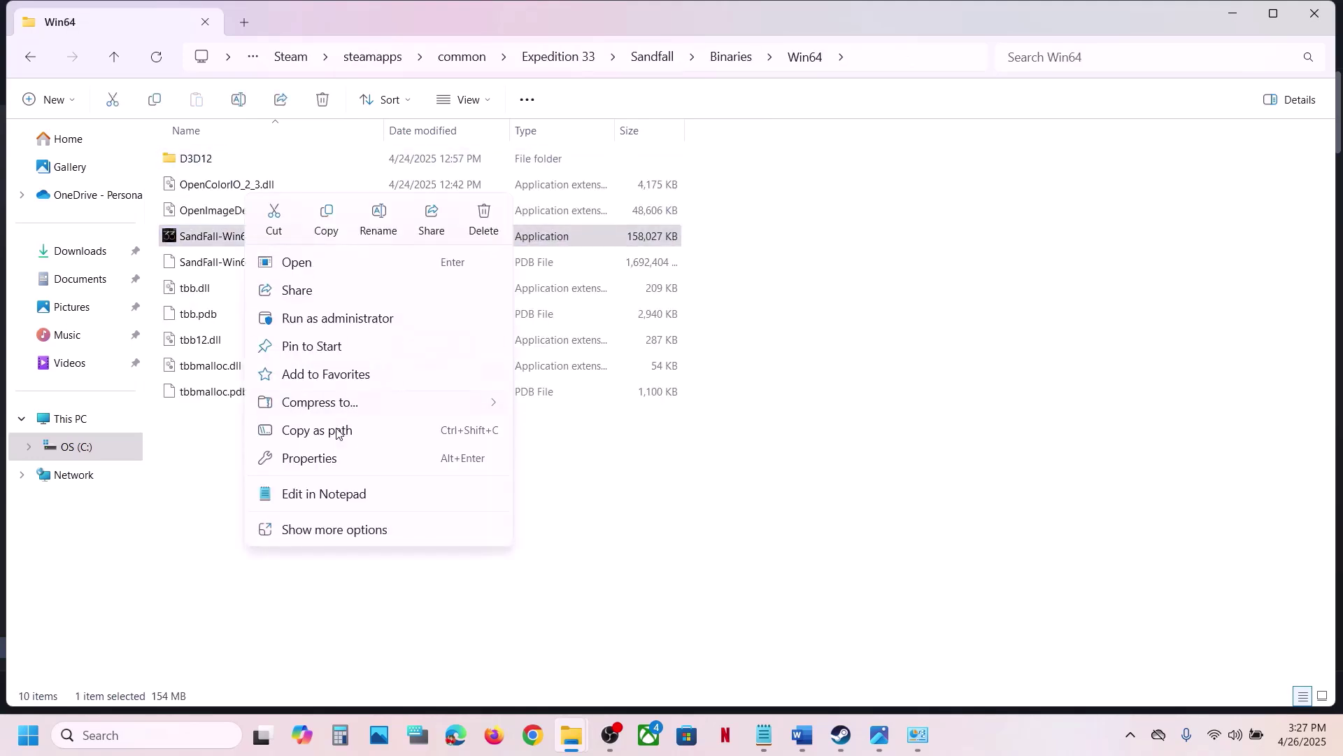
left_click(321, 457)
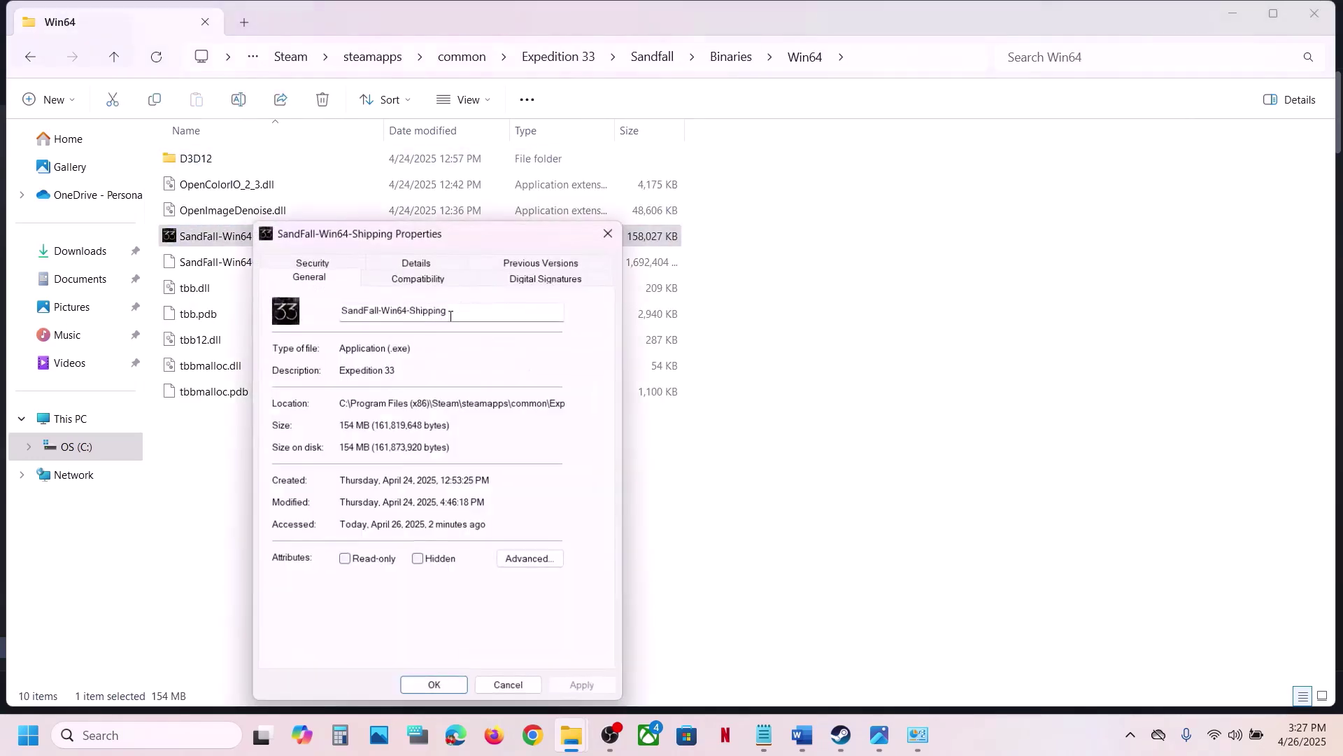
left_click(414, 280)
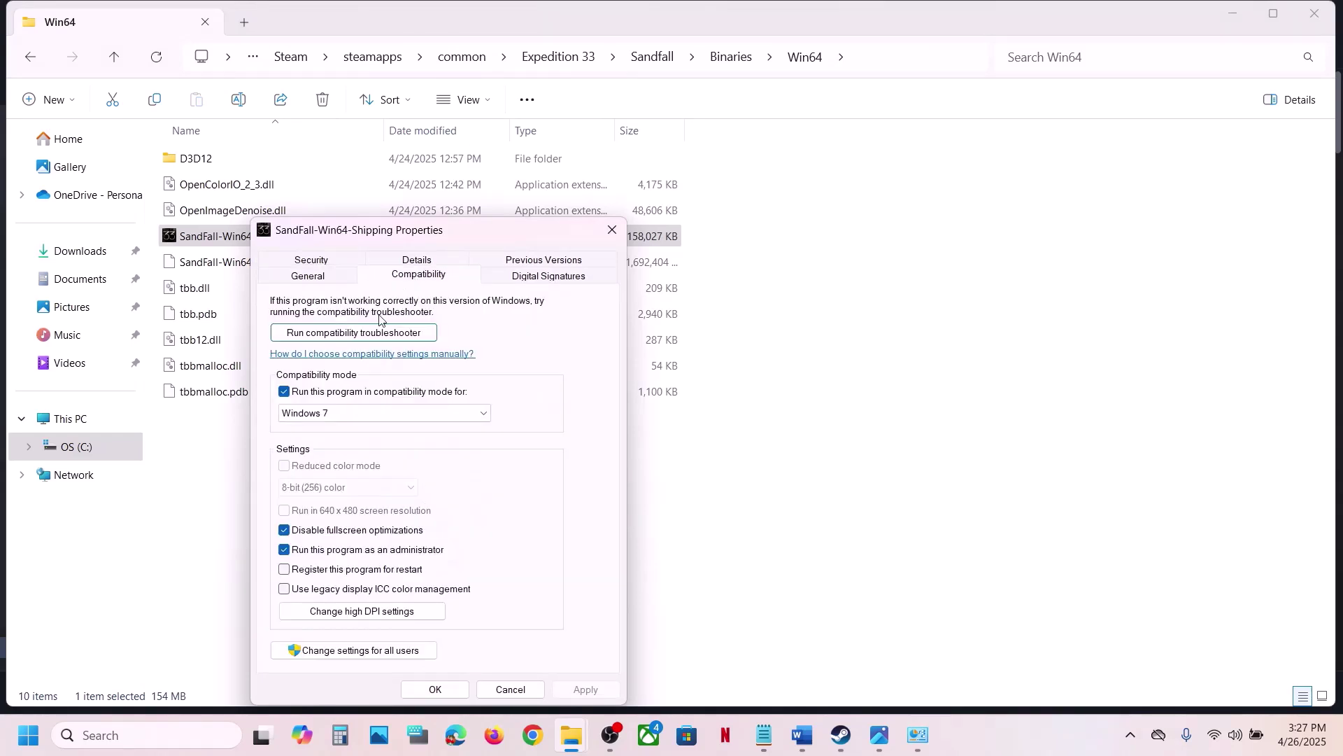
left_click(284, 394)
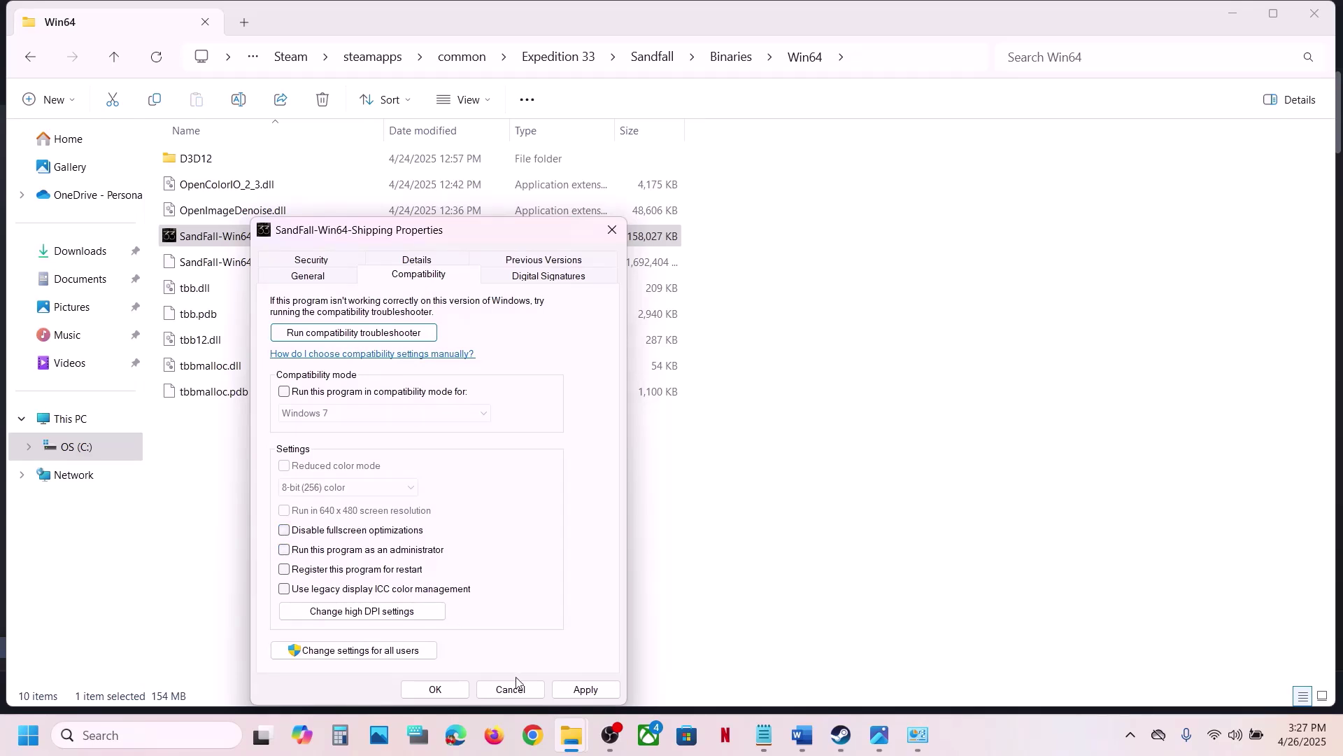
left_click(586, 690)
left_click(443, 692)
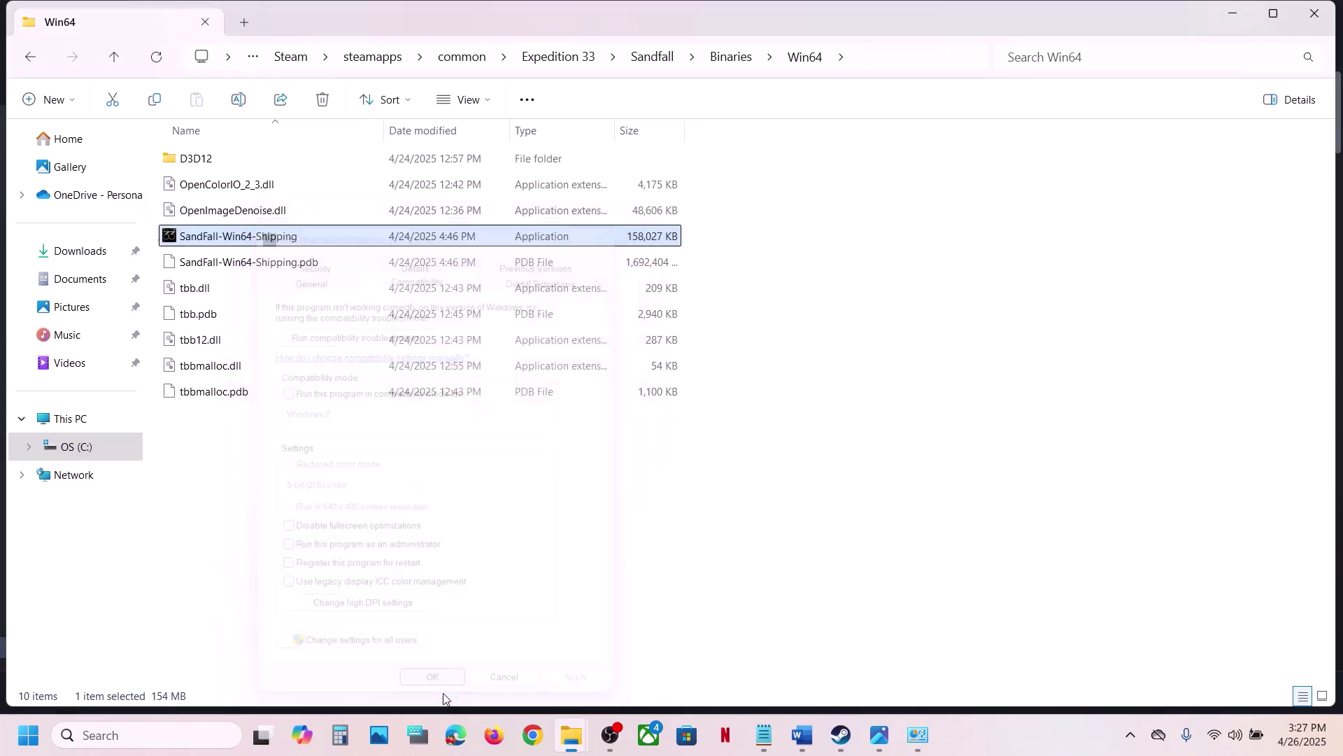
In Word's Step 10, highlight the advice on not overclocking, resetting to default, and Steam Overlay.
left_click(841, 735)
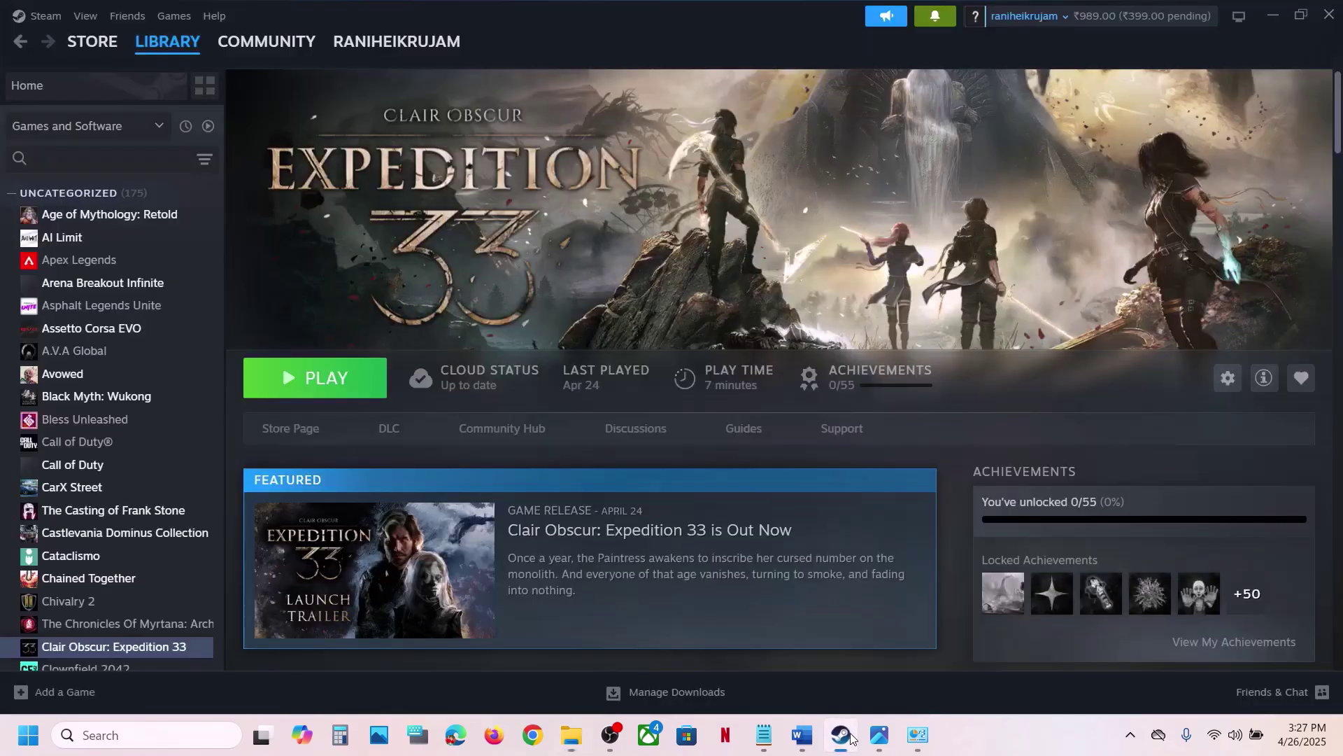
left_click(803, 734)
scroll(608, 476, "down", 5)
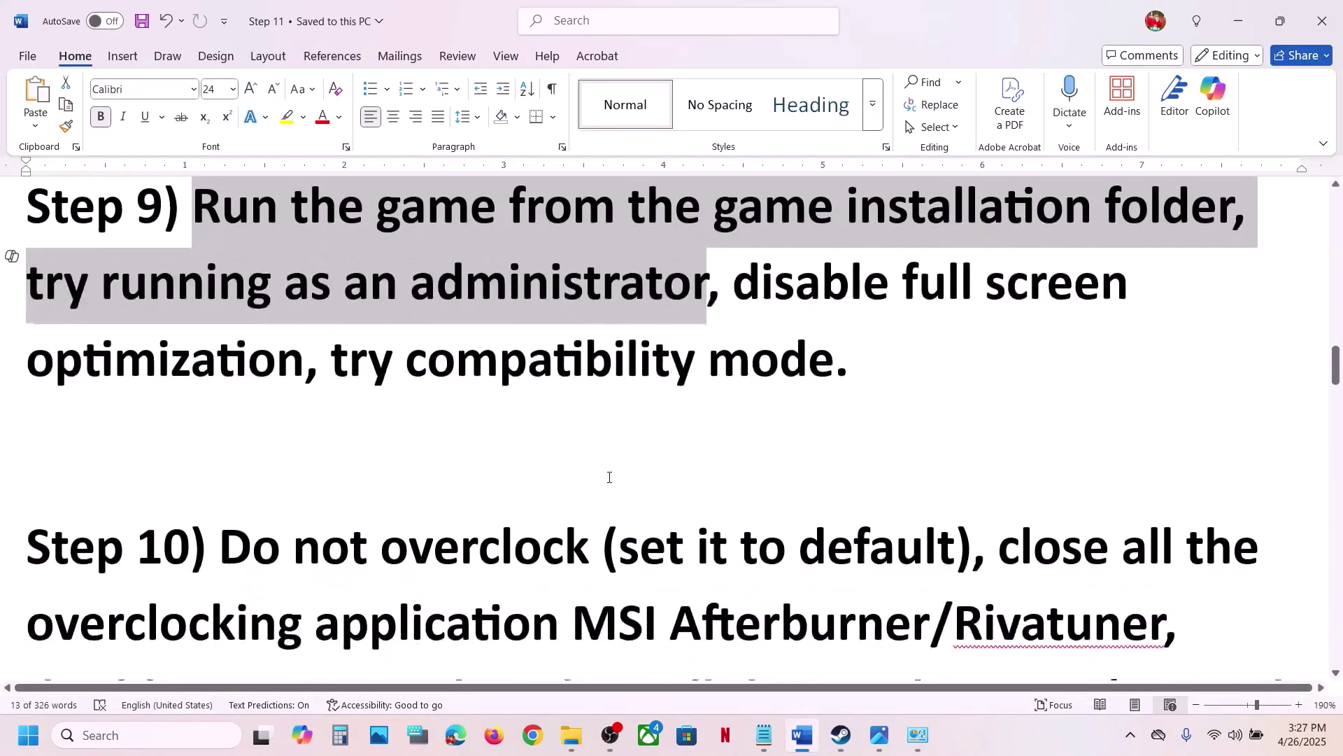
scroll(601, 456, "down", 1)
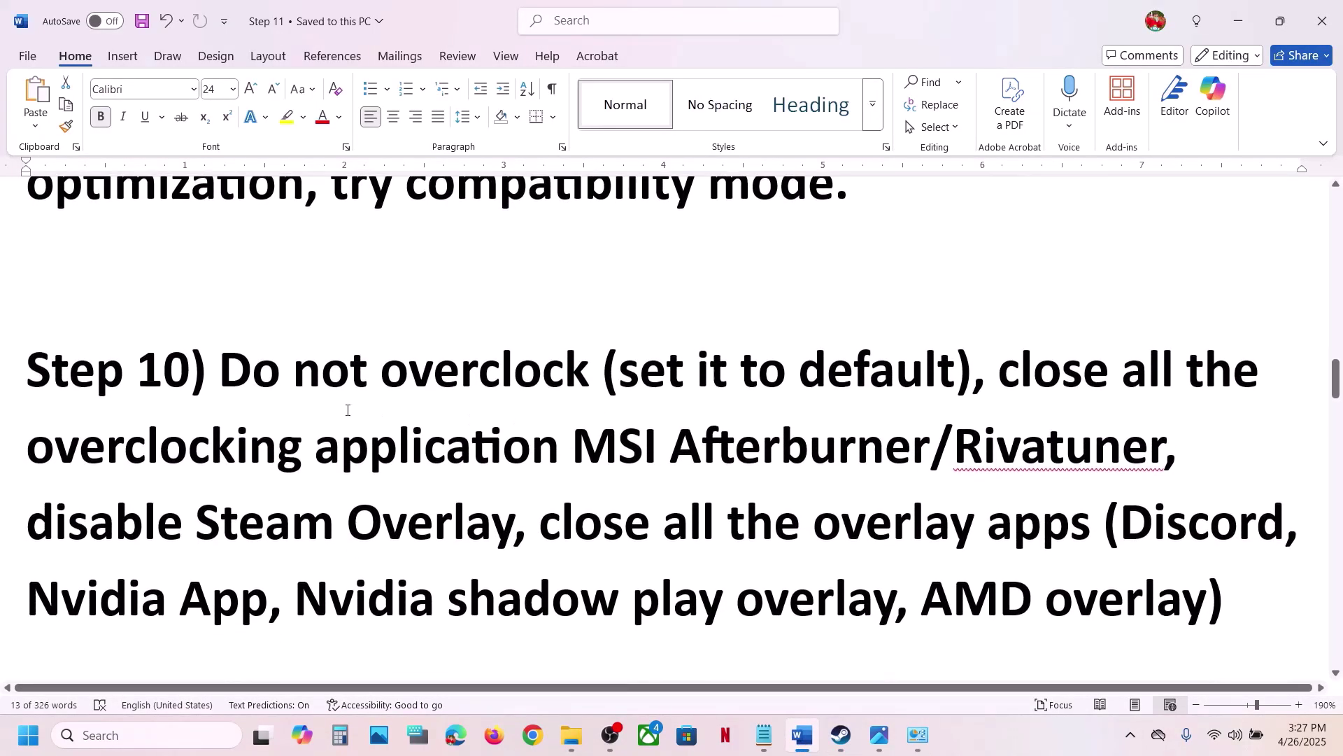
left_click_drag(257, 376, 511, 370)
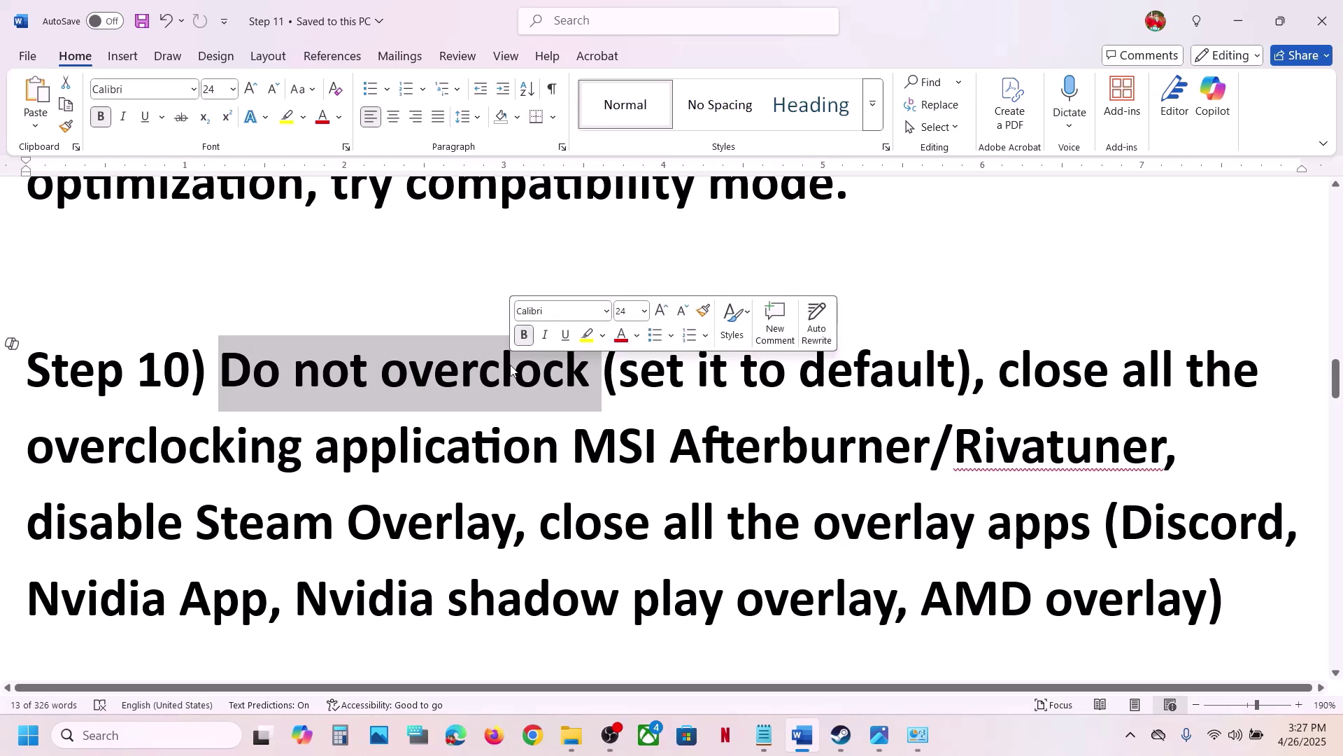
left_click_drag(623, 371, 867, 369)
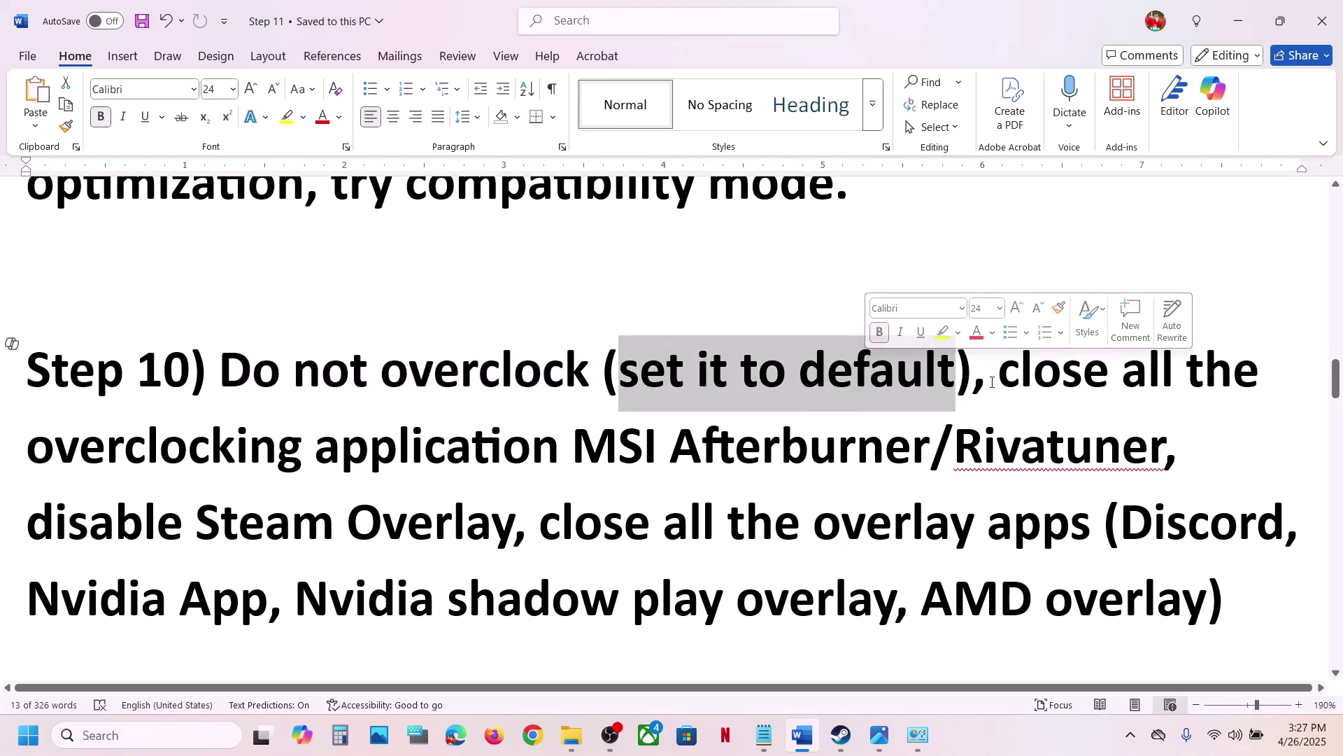
left_click_drag(999, 381, 502, 442)
left_click(502, 442)
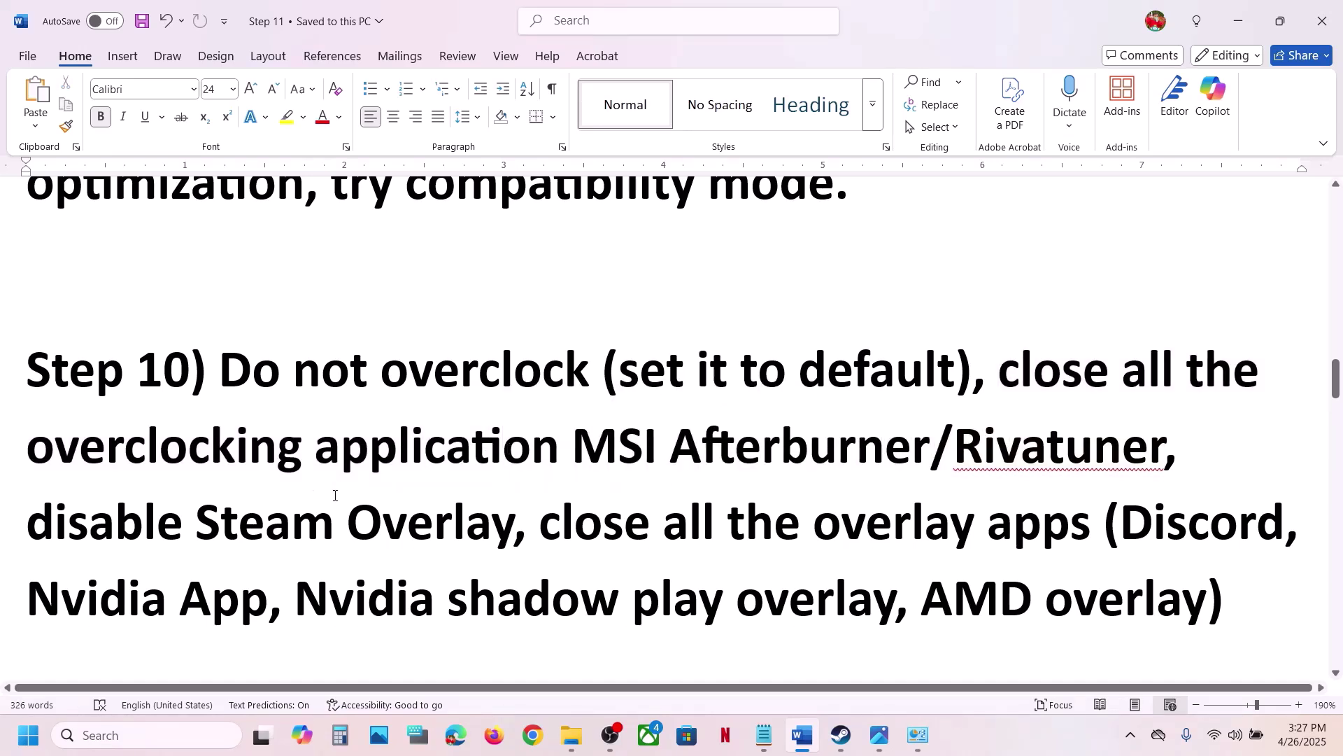
left_click_drag(196, 521, 450, 521)
Toggle Expedition 33's Steam Overlay off and back on in its properties, then return to Word.
left_click(841, 735)
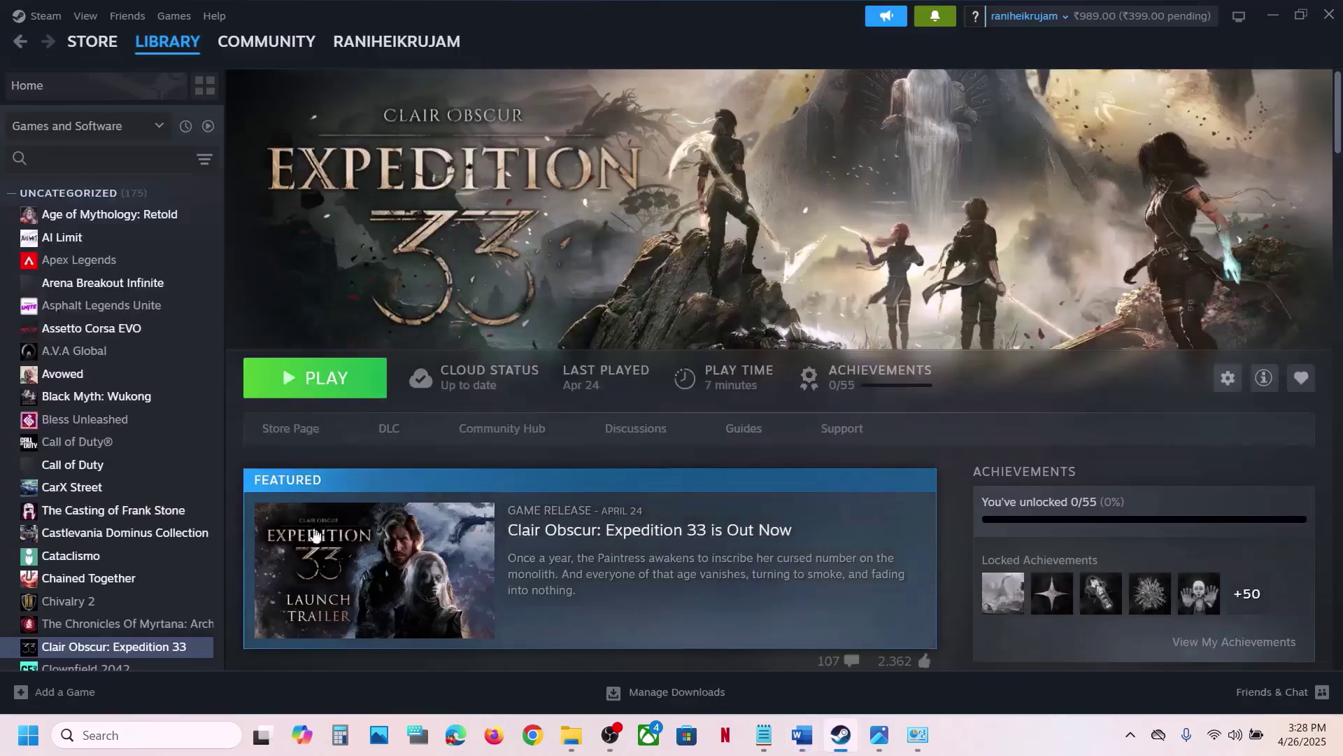
right_click(155, 648)
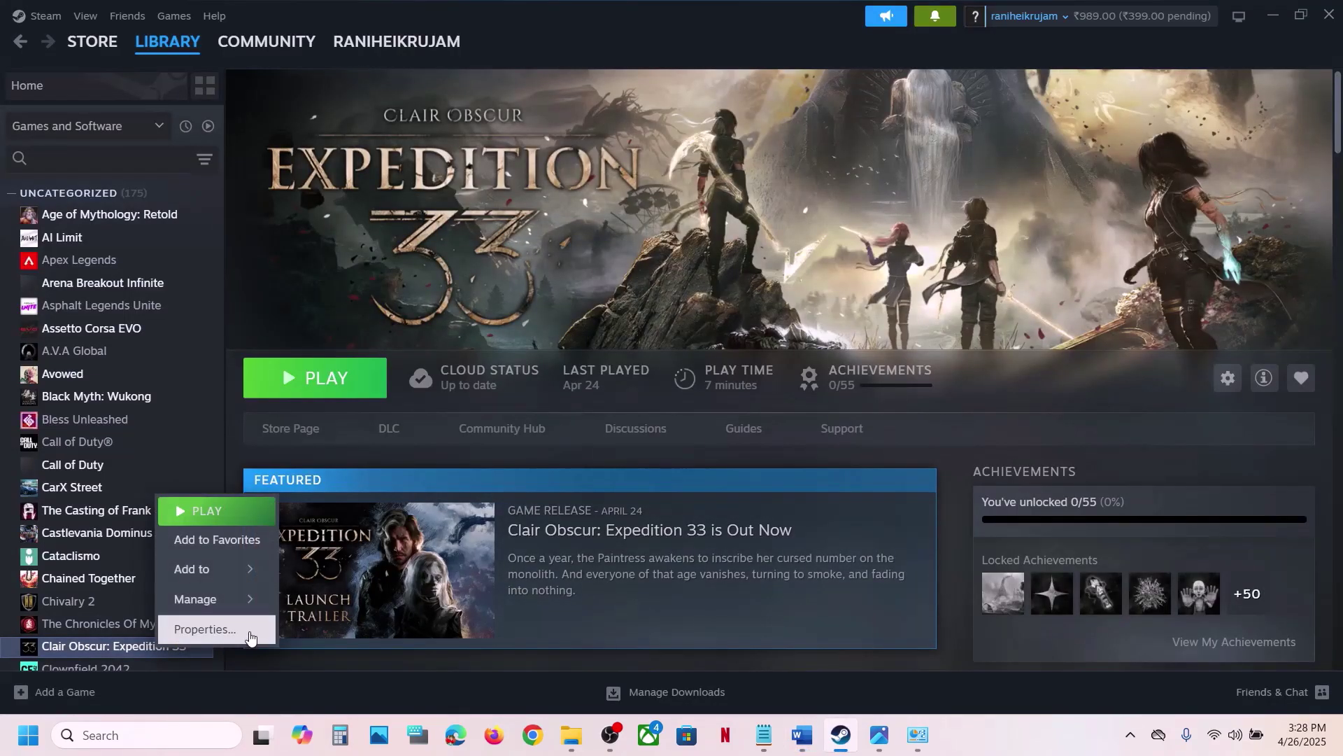
left_click(250, 633)
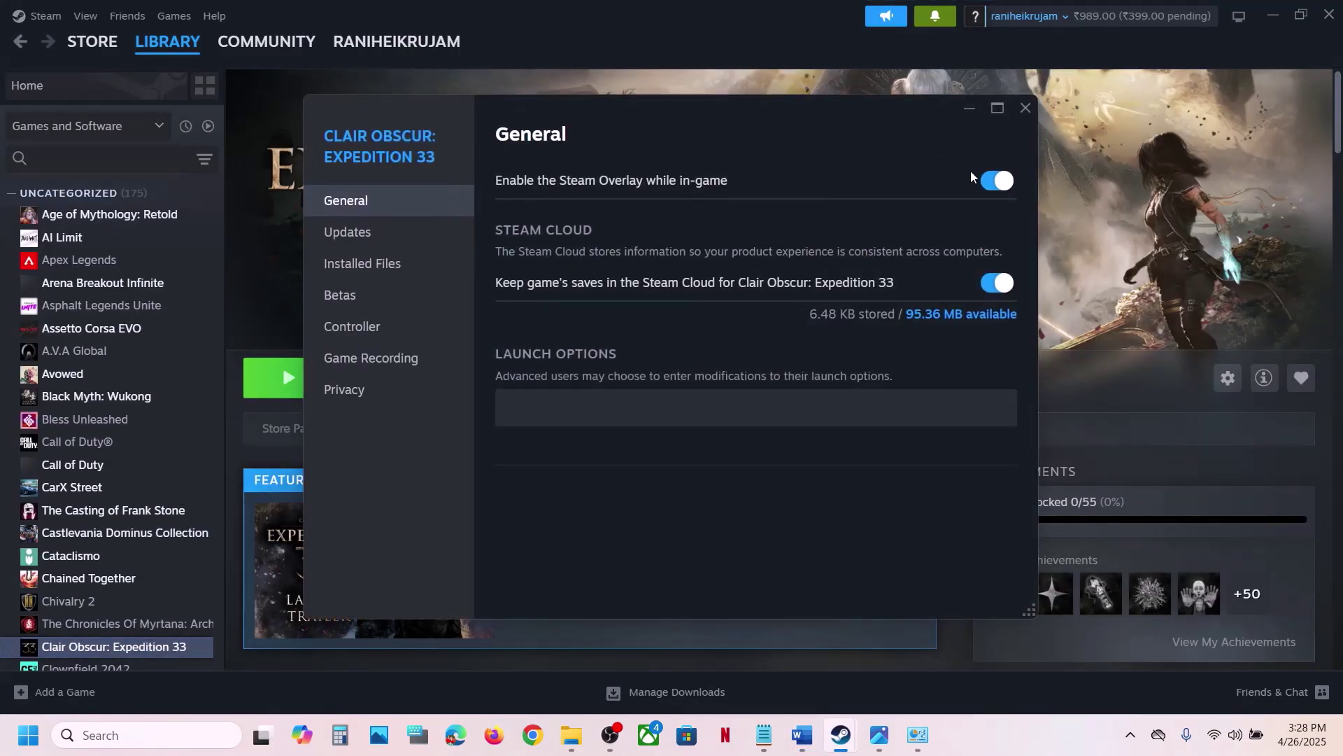
left_click(995, 183)
left_click(1006, 187)
left_click(1028, 116)
mouse_move(811, 729)
left_click(749, 674)
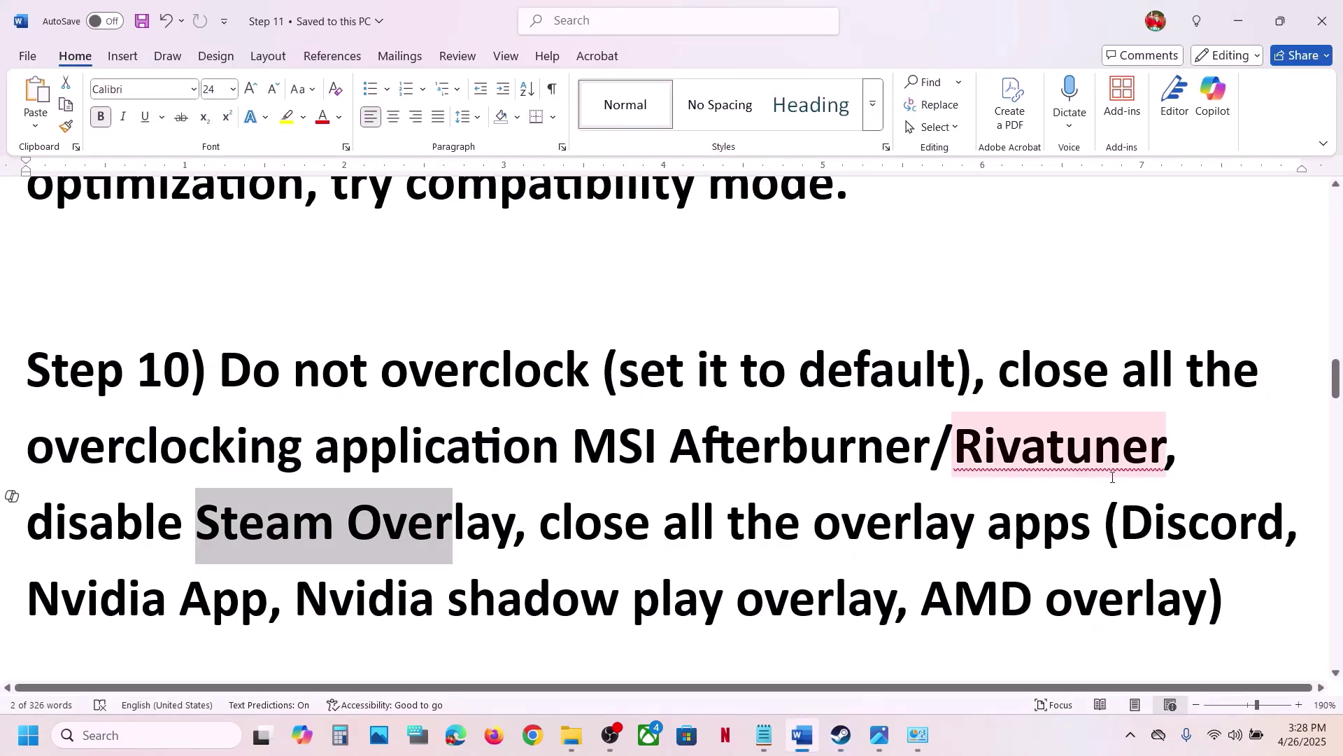
Highlight Discord and Nvidia App in Step 10, then search Windows for 'nv'.
left_click_drag(1120, 546, 1291, 545)
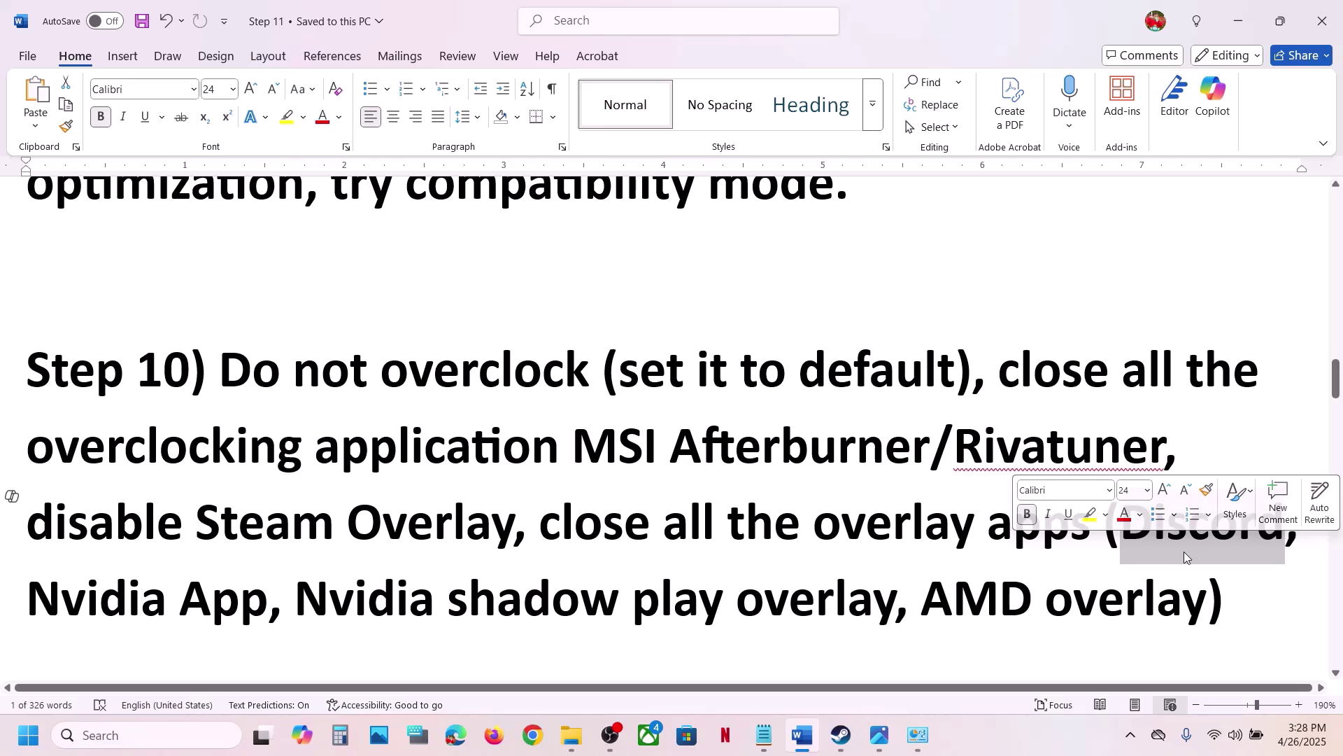
left_click(1122, 551)
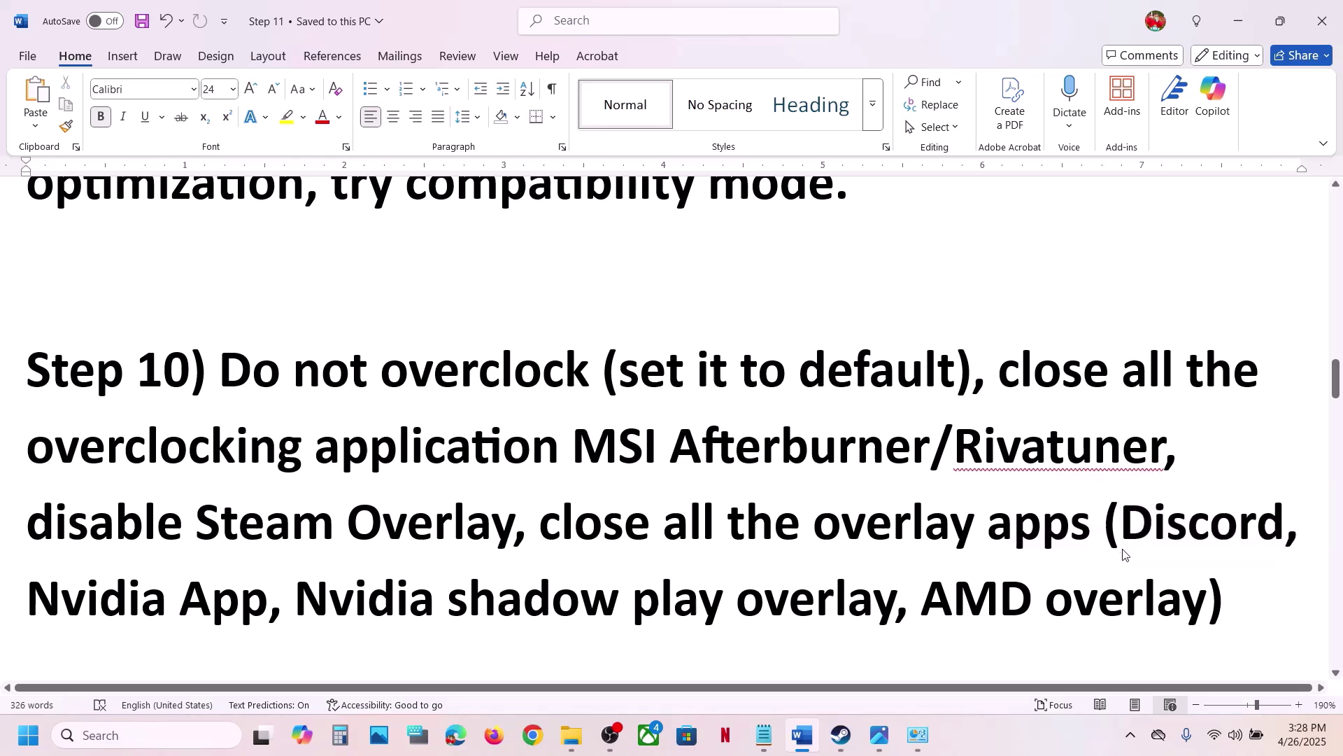
left_click_drag(77, 619, 256, 603)
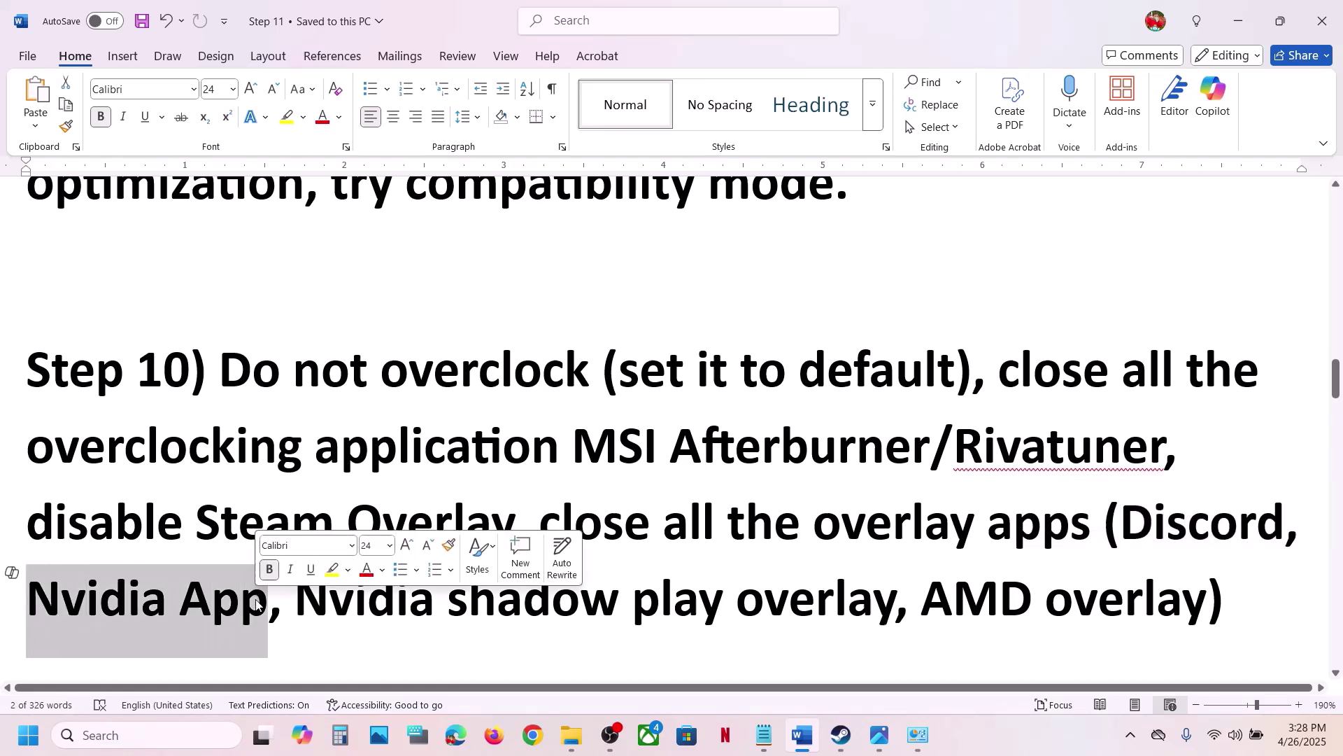
left_click(153, 736)
type("nvi")
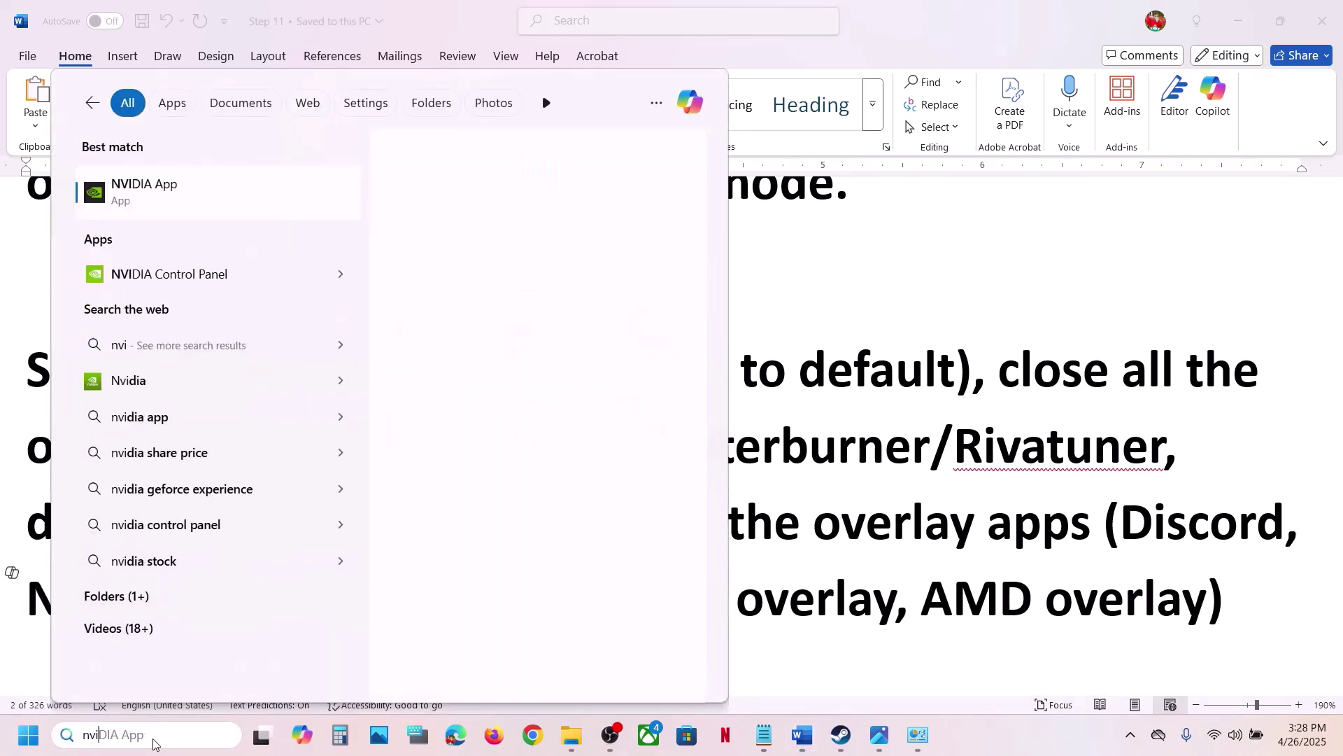
key("Return")
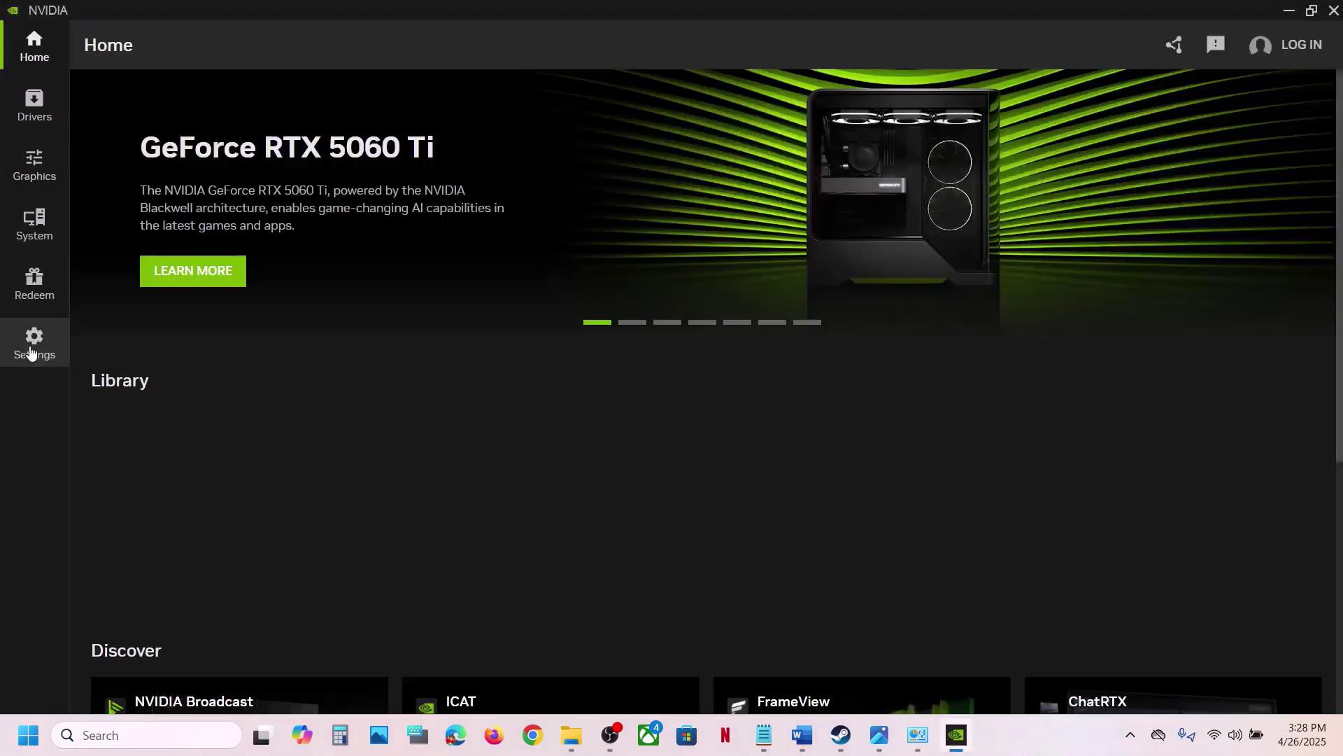
left_click(31, 352)
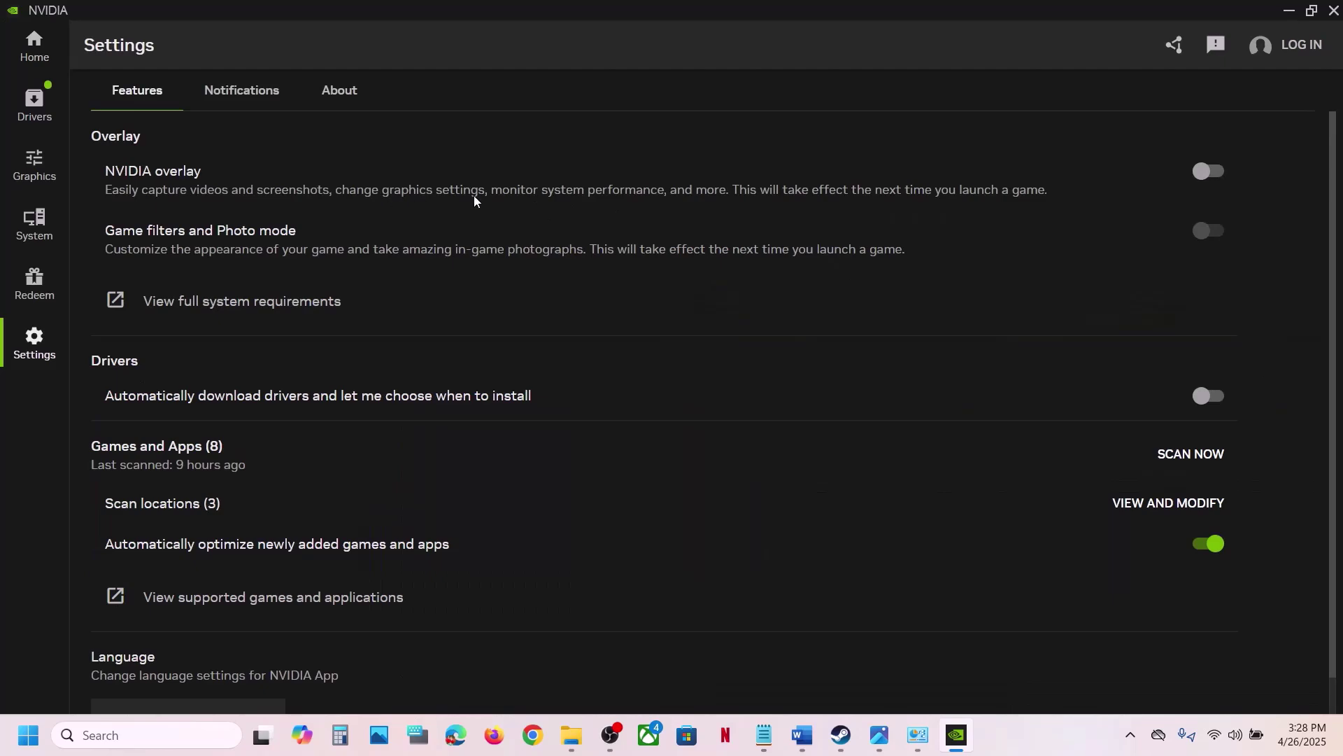
left_click(1334, 10)
scroll(828, 294, "down", 5)
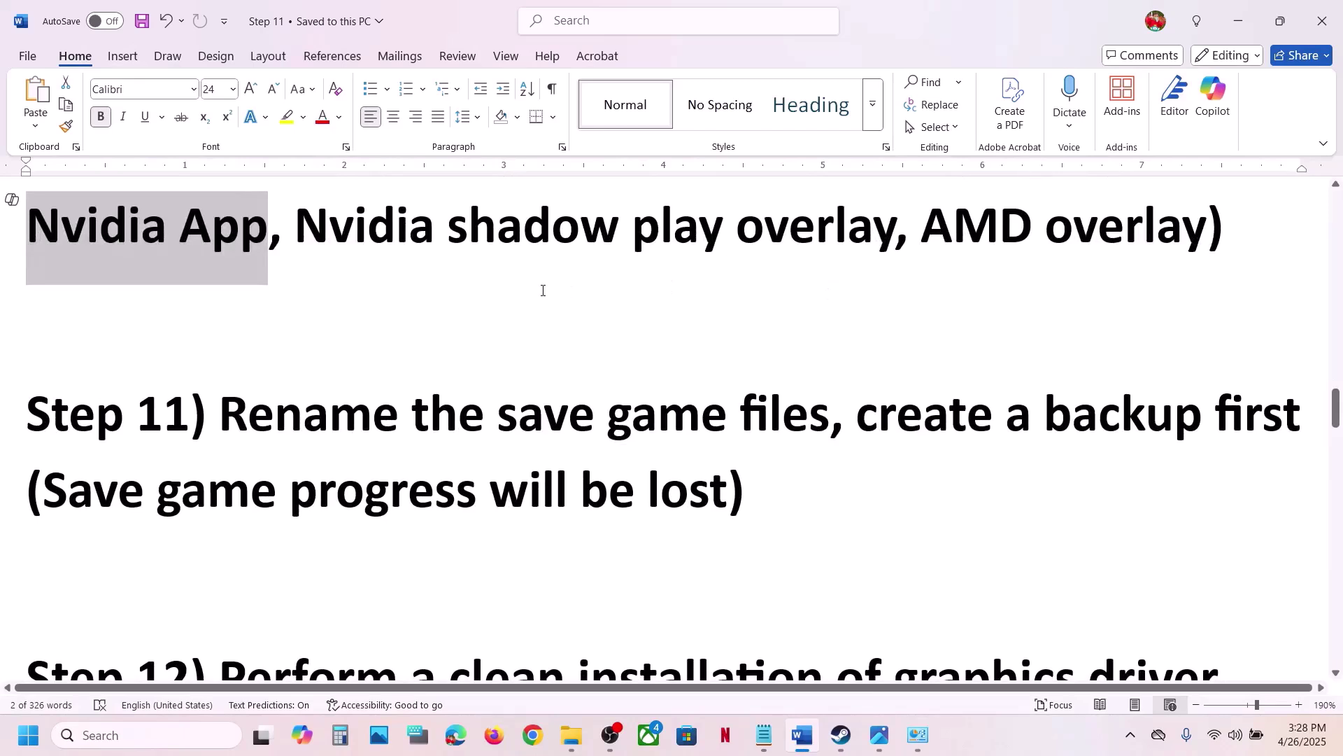
left_click_drag(419, 420, 1309, 427)
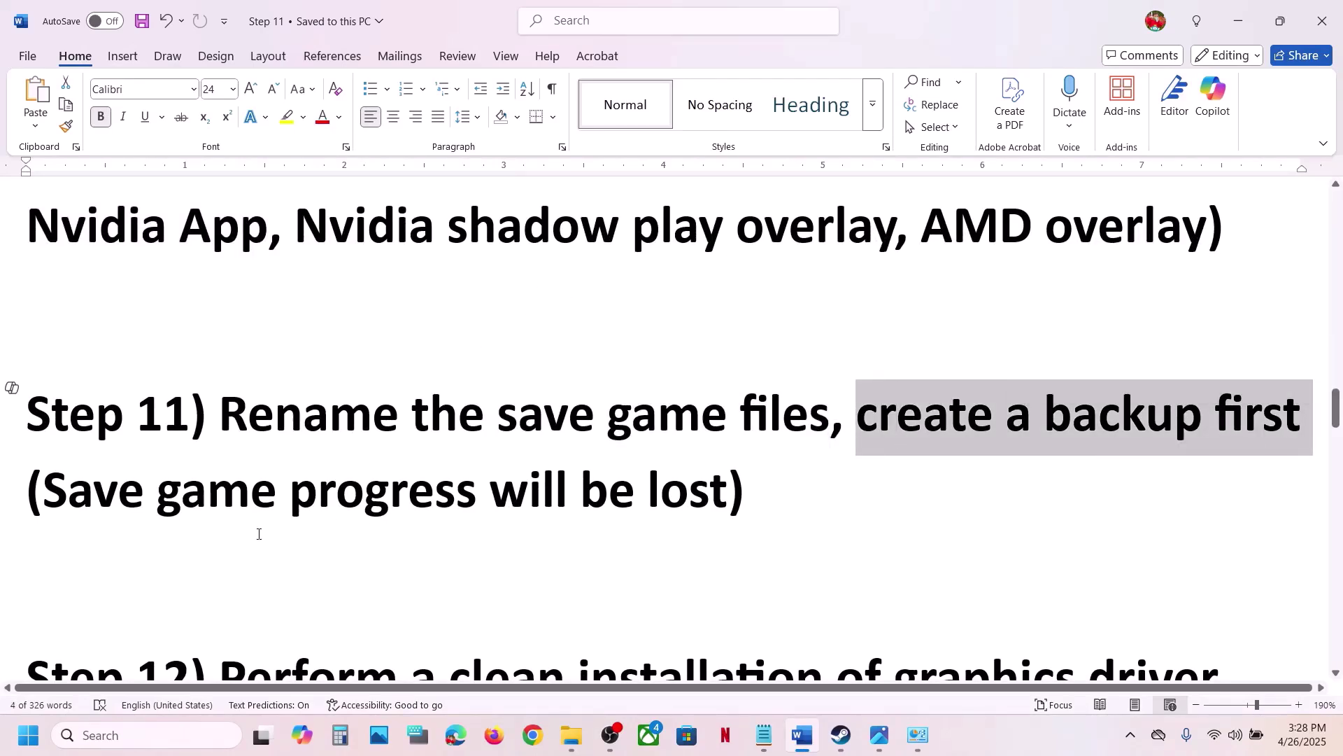
left_click_drag(82, 505, 698, 497)
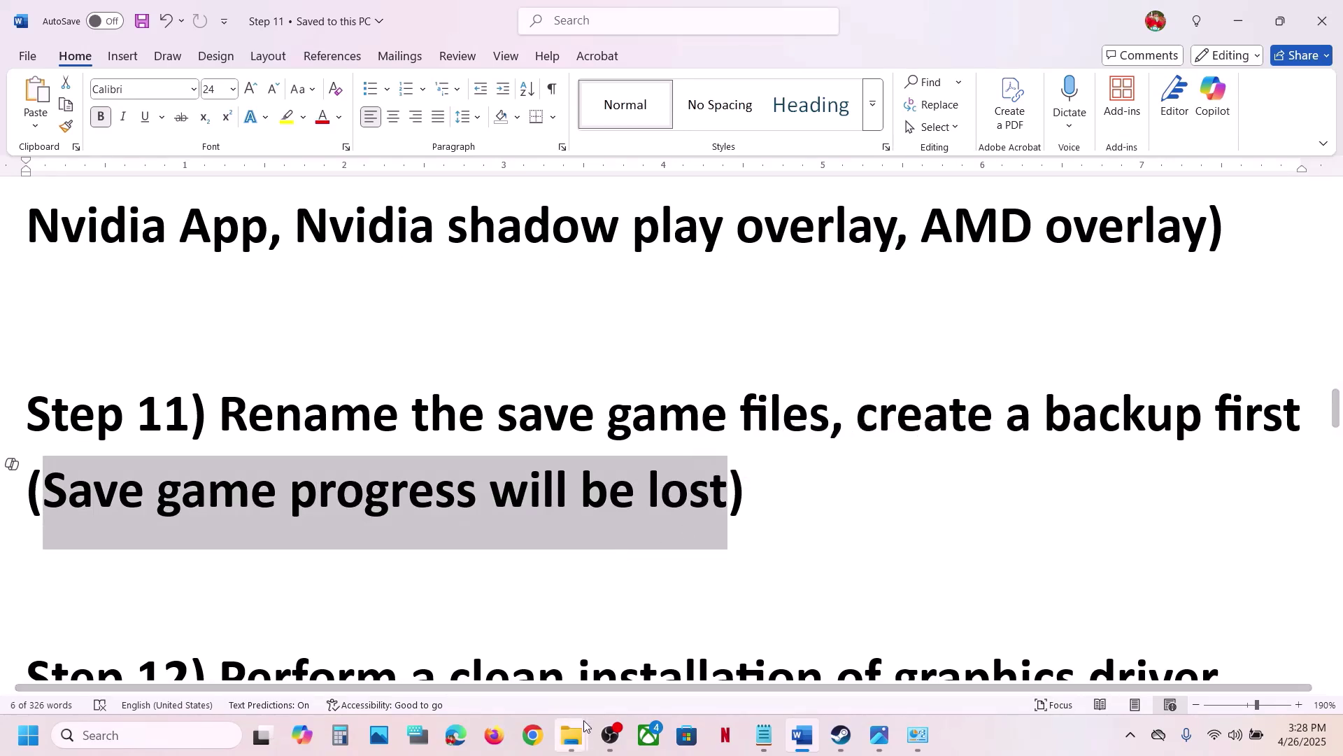
left_click(578, 747)
Open a new File Explorer window and browse This PC > OS (C:) > Users > your profile.
left_click(578, 747)
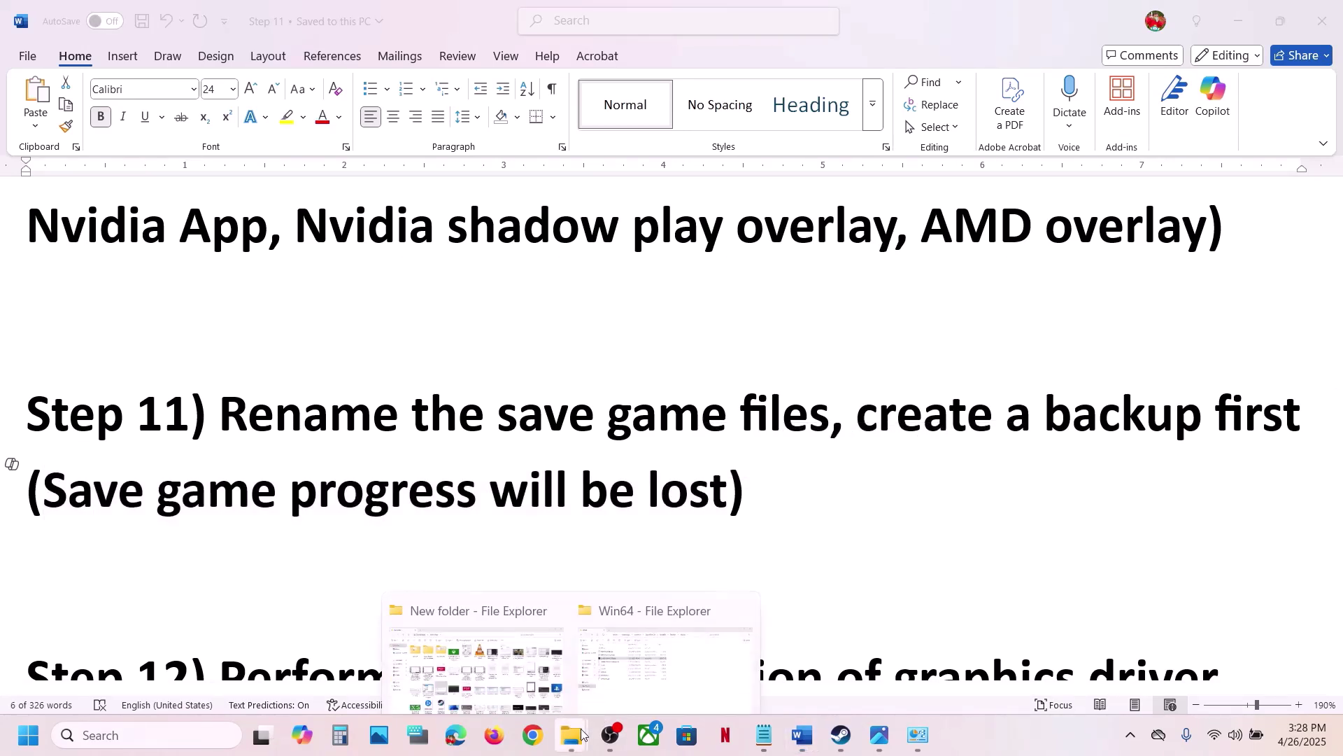
mouse_move(655, 666)
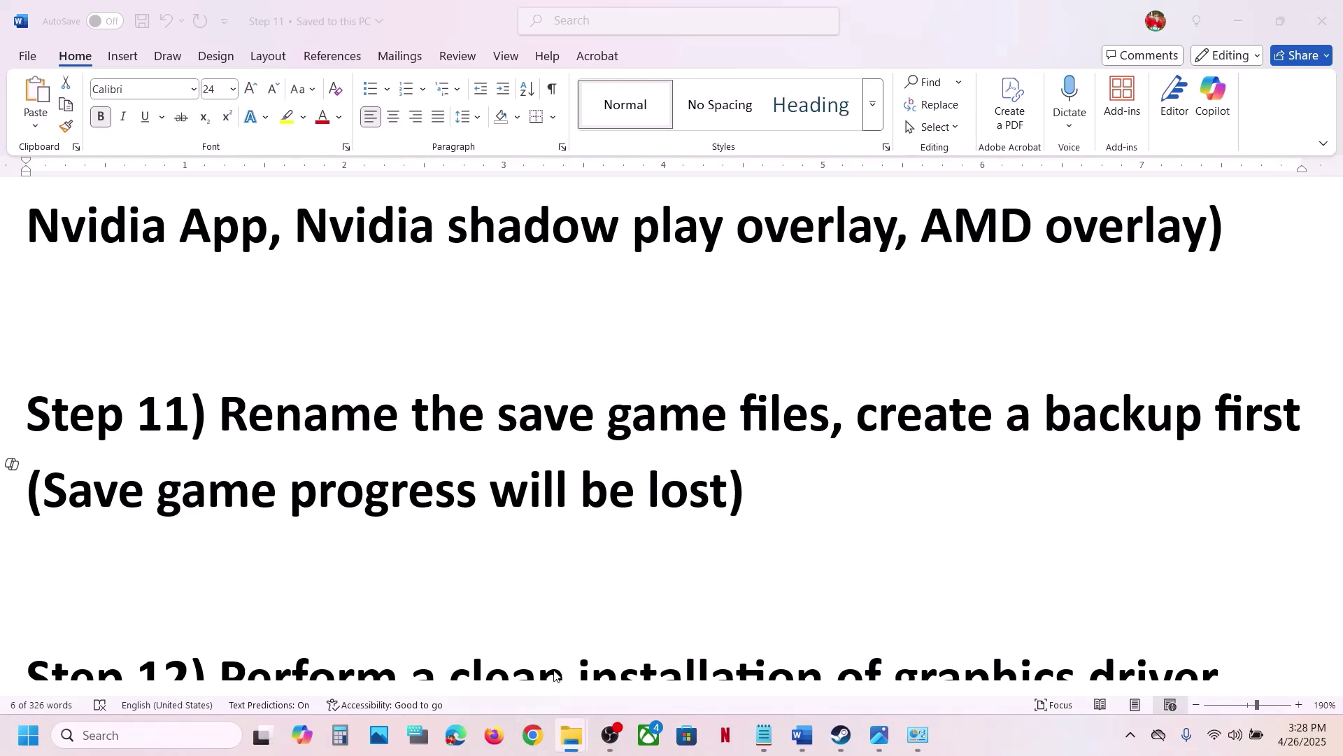
right_click(571, 736)
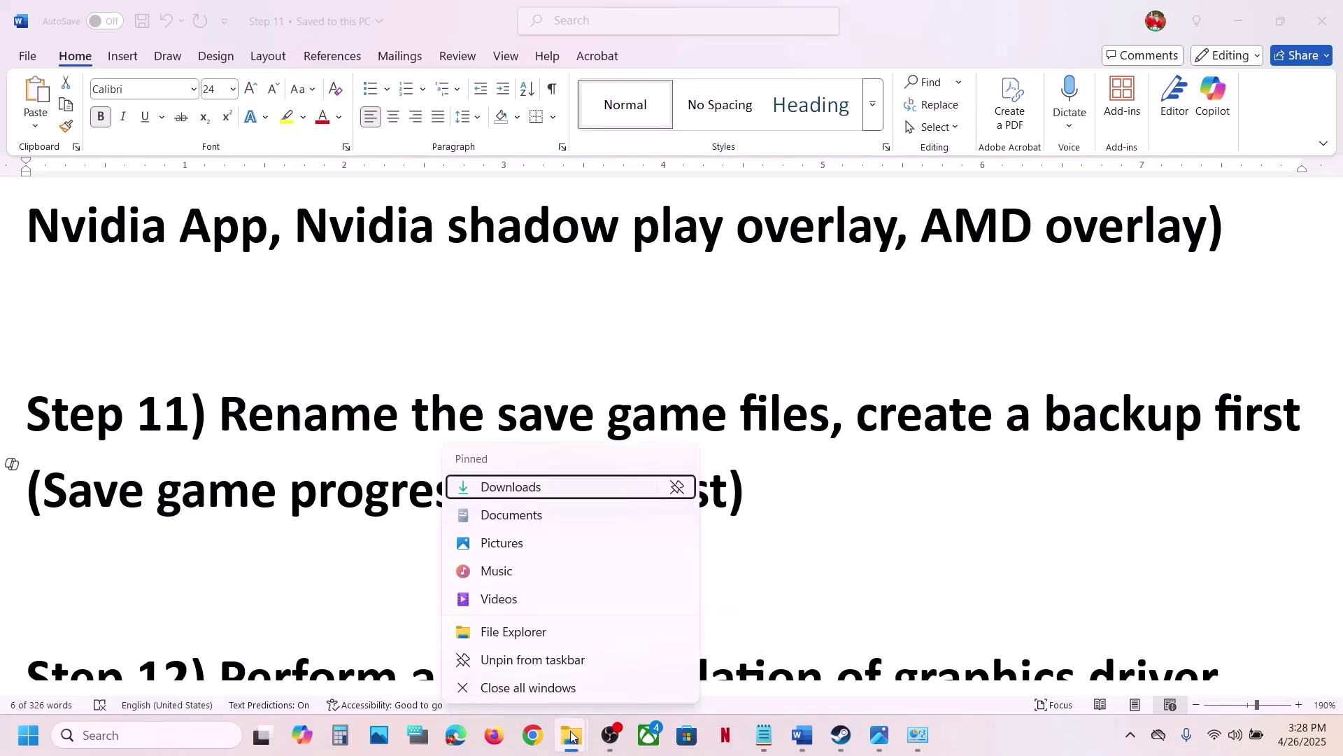
left_click(533, 629)
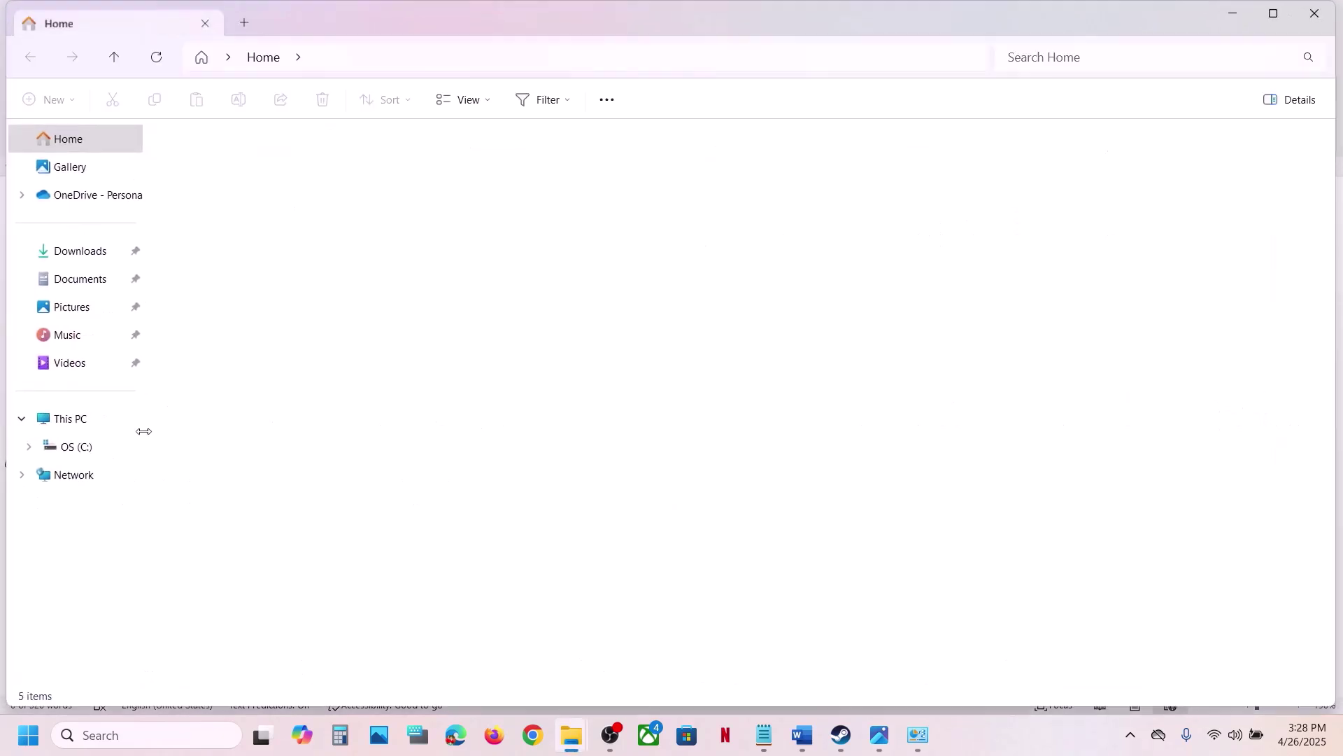
left_click(98, 419)
double_click(260, 190)
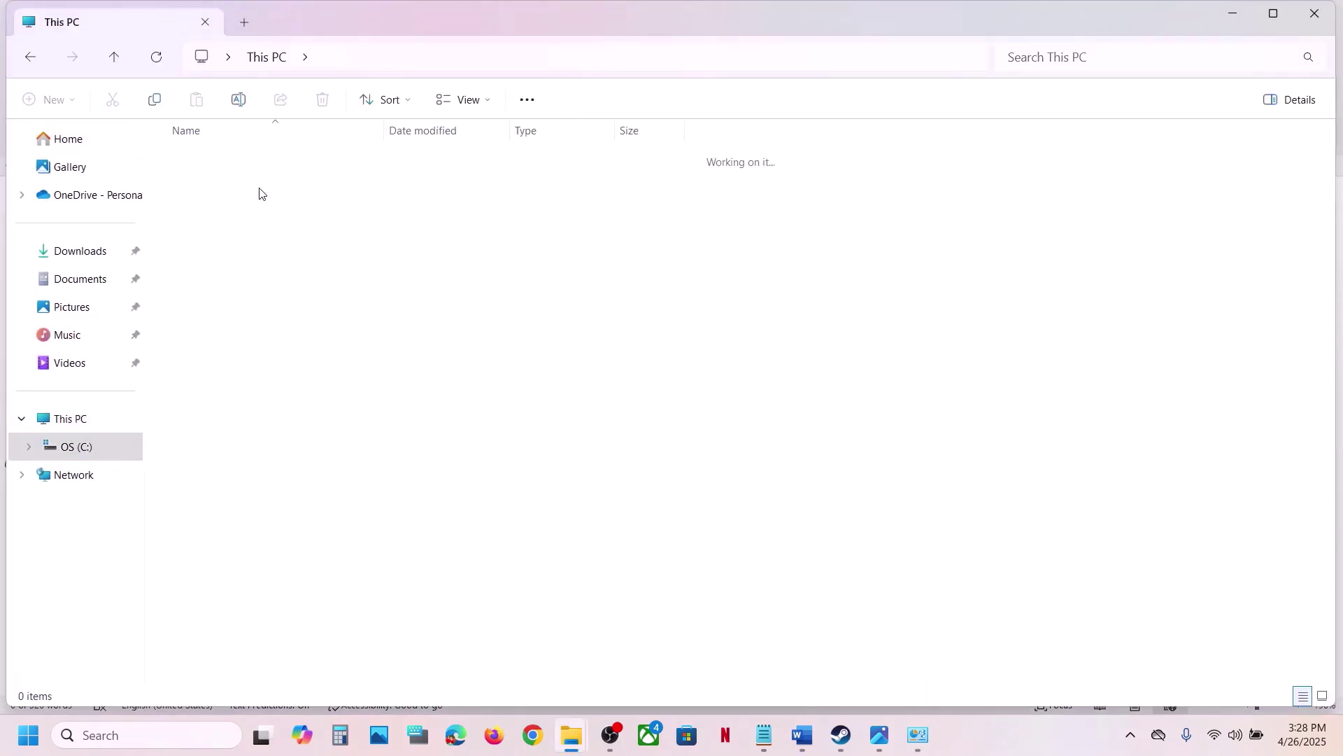
left_click(209, 475)
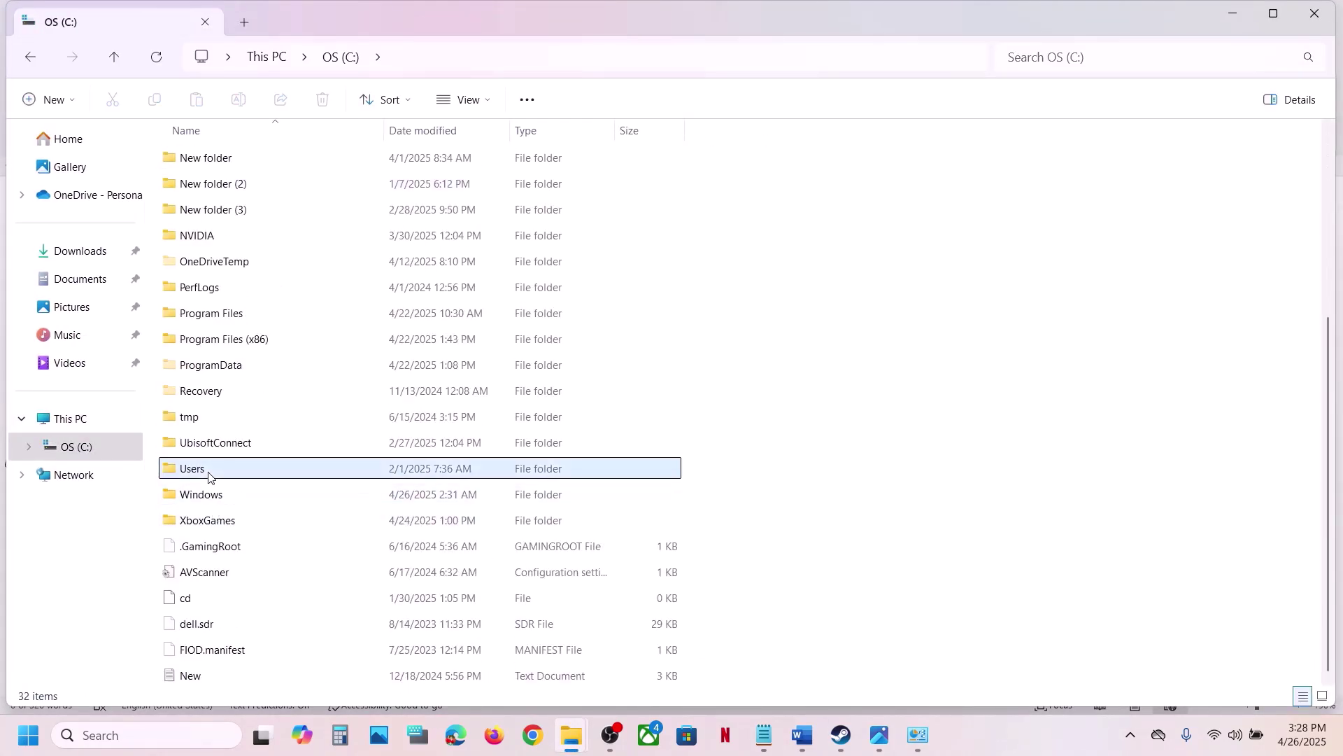
double_click(209, 475)
left_click(207, 163)
double_click(210, 163)
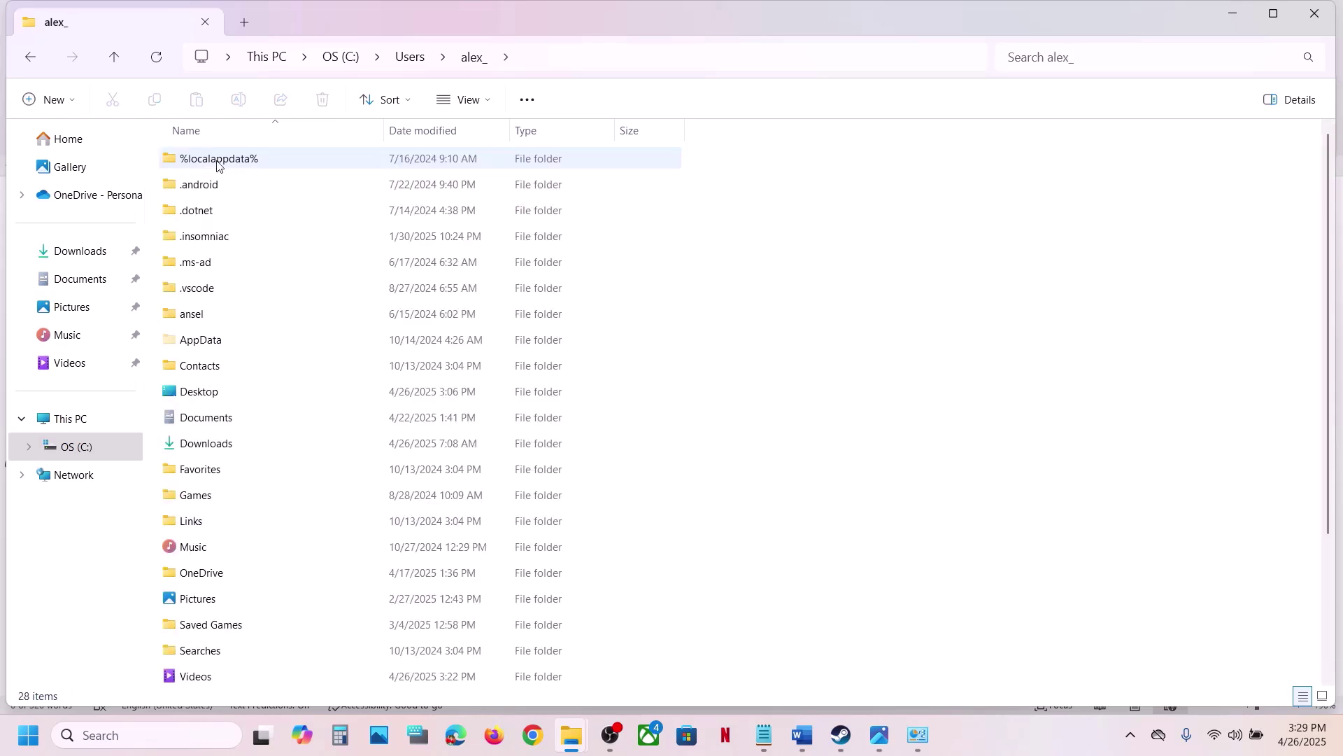
Go into AppData > Local, check the Sandfall folder's contents, and return to Local.
left_click(209, 339)
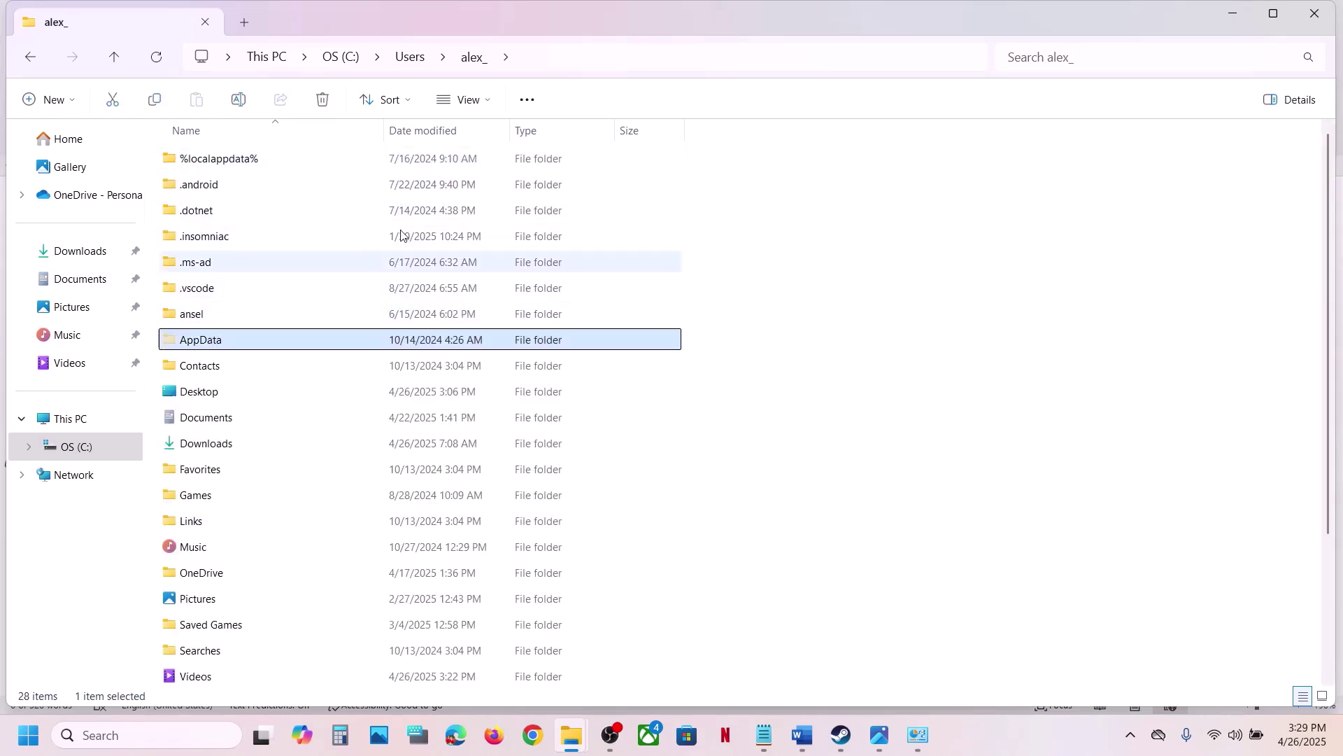
left_click(490, 103)
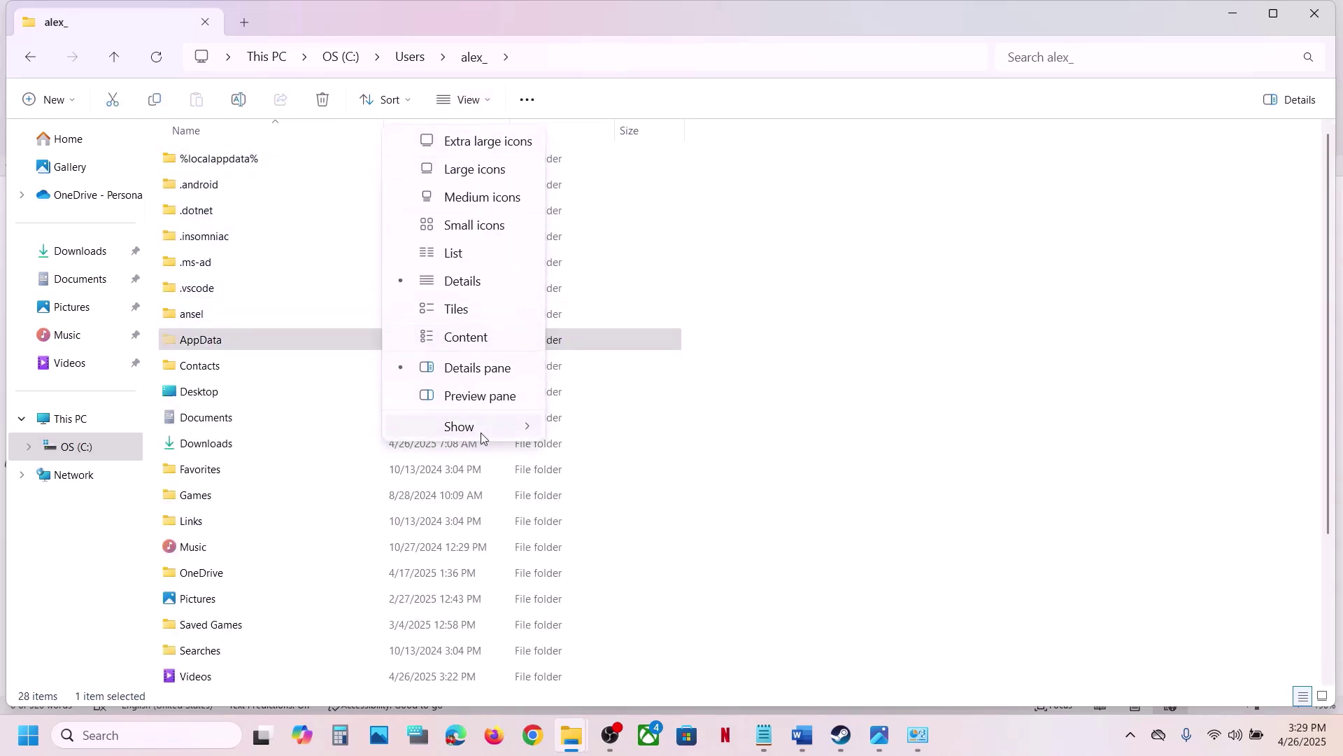
left_click(297, 349)
double_click(294, 350)
left_click(202, 160)
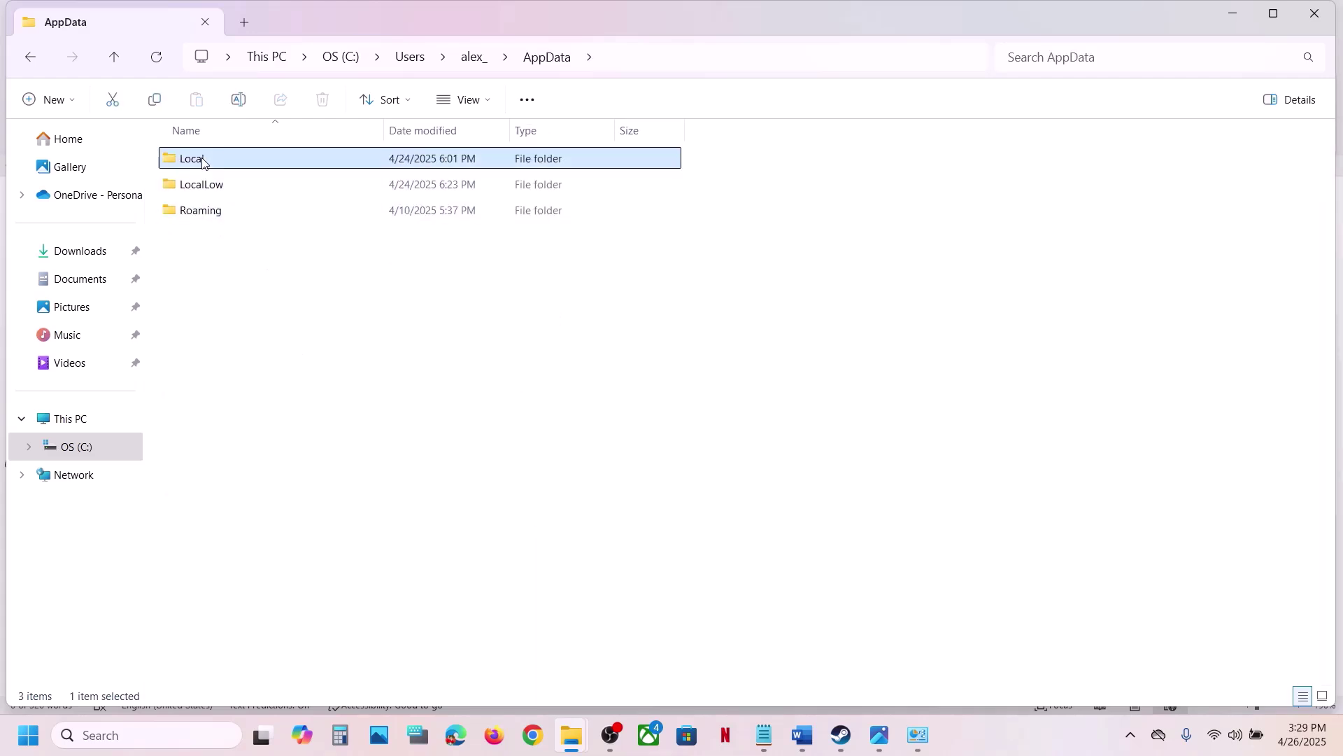
double_click(202, 160)
left_click(216, 390)
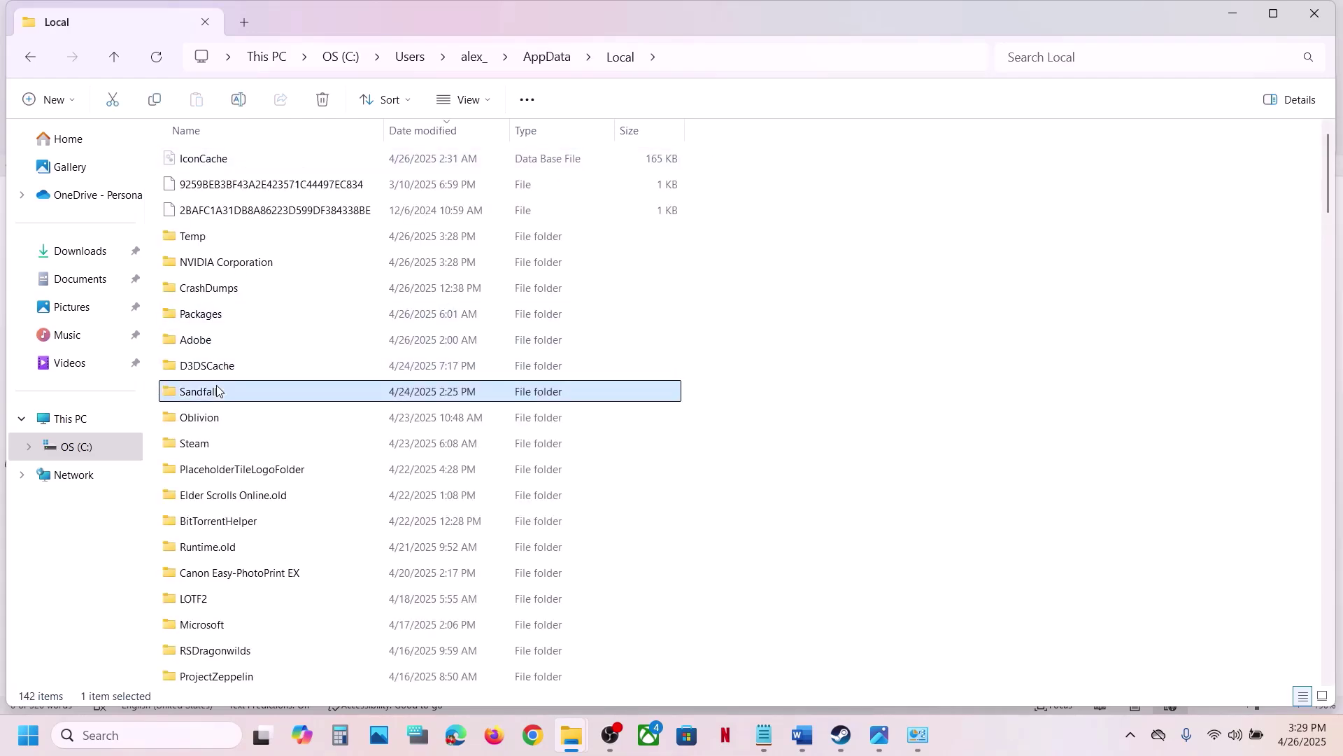
double_click(256, 394)
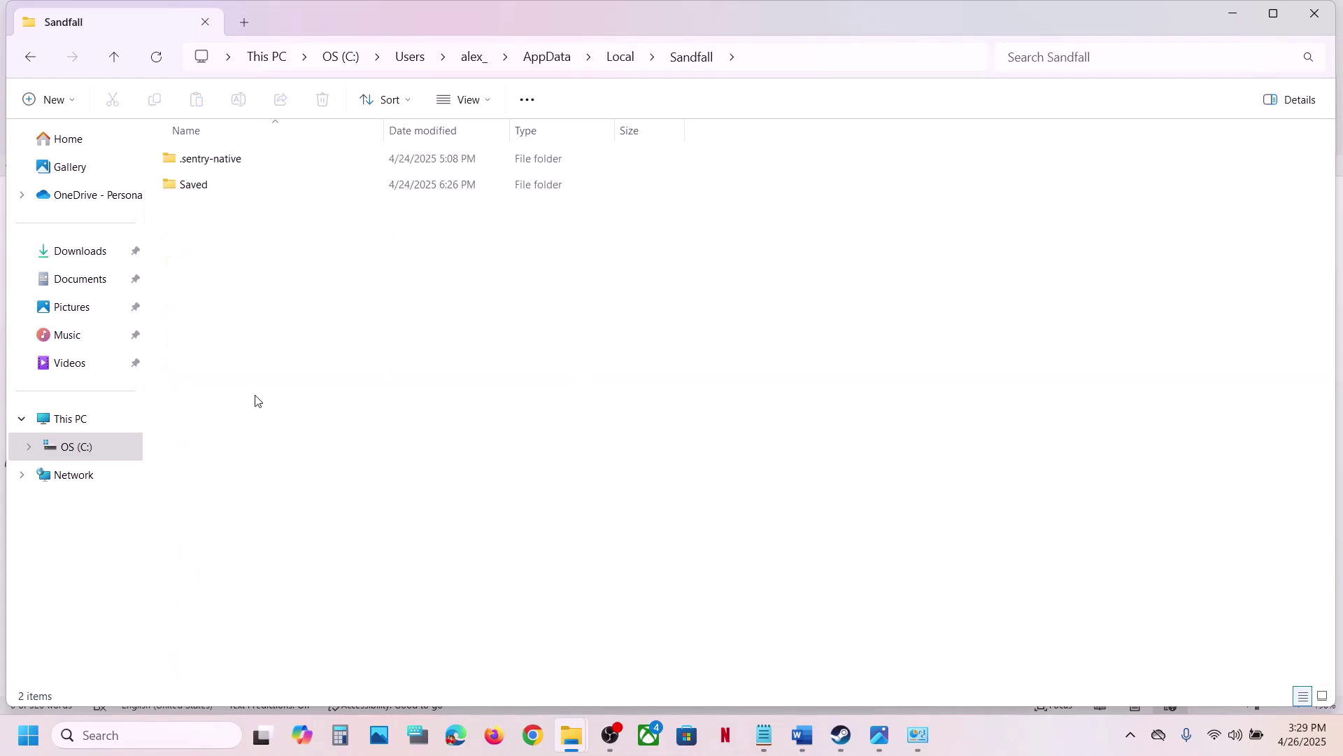
left_click(114, 63)
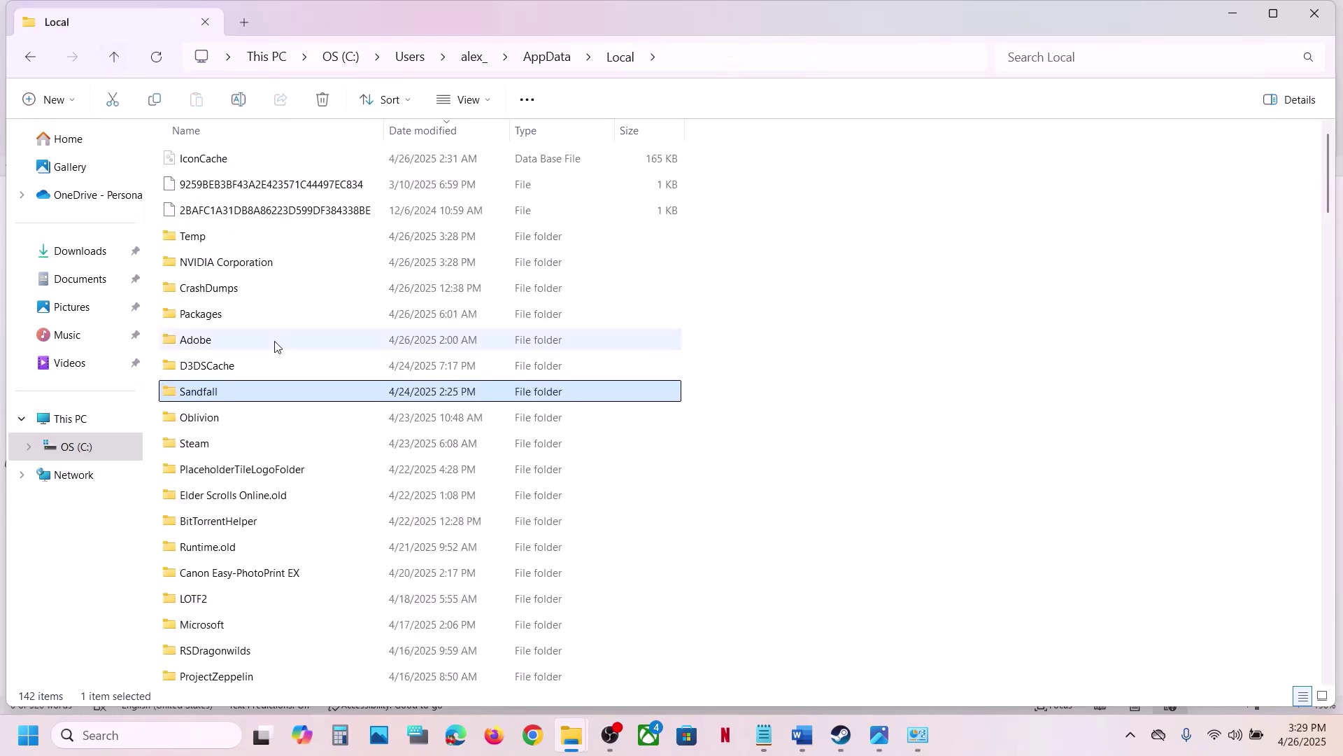
Copy the Sandfall folder as a backup to the desktop.
right_click(201, 399)
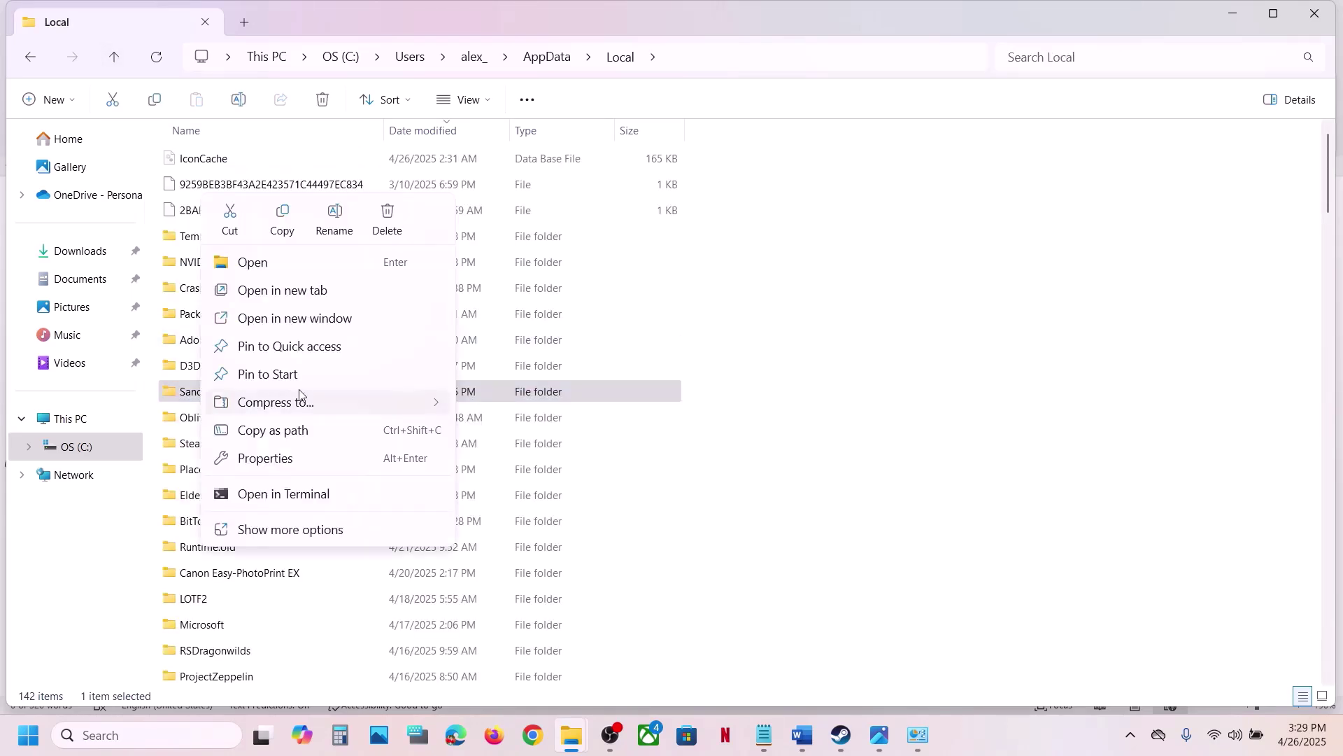
left_click(284, 222)
key("super+d")
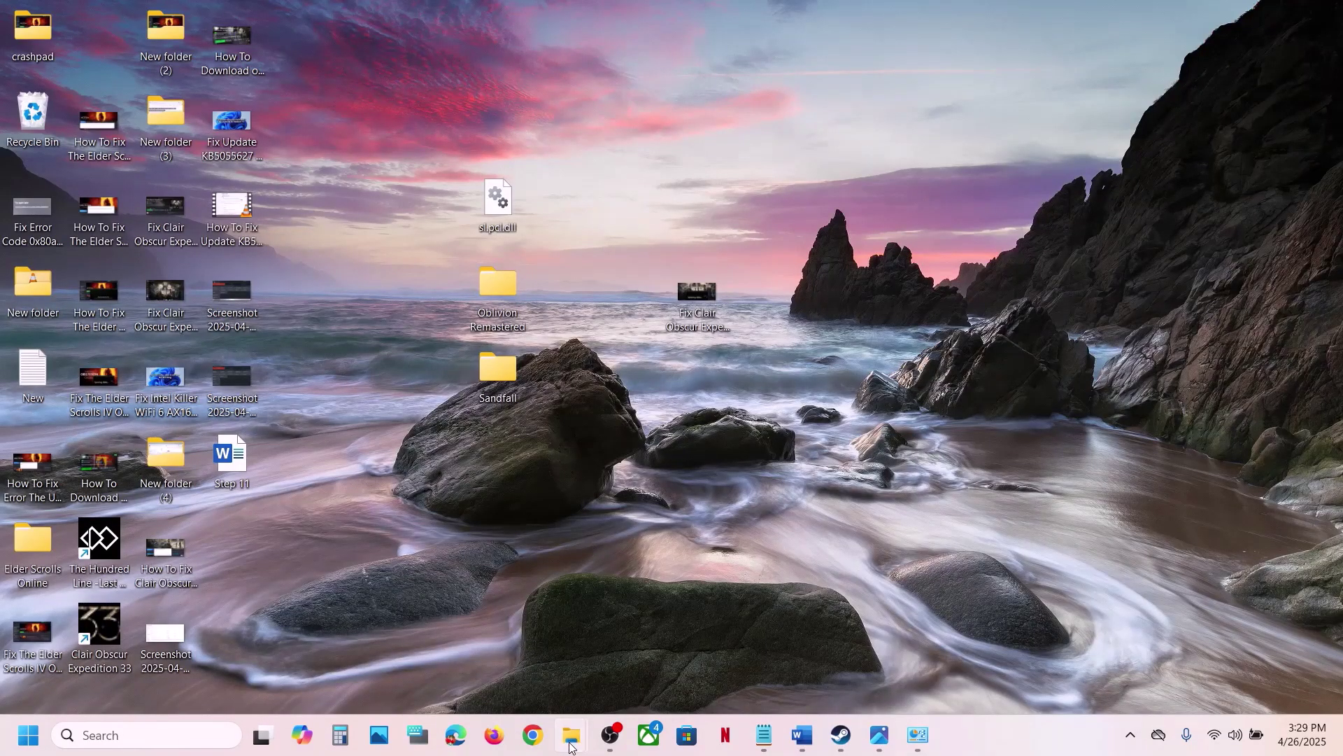
mouse_move(570, 747)
left_click(723, 647)
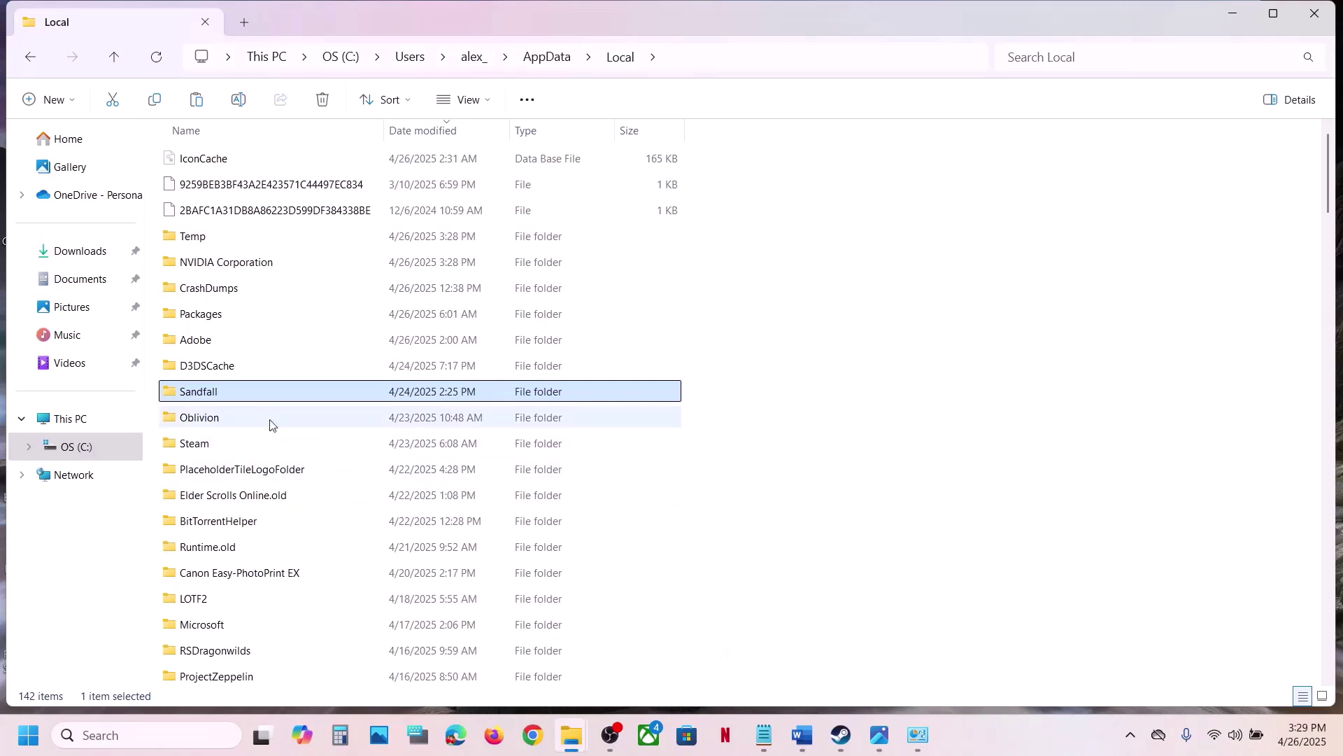
Rename the original Sandfall folder in AppData\Local to Sandfall.old.
right_click(260, 399)
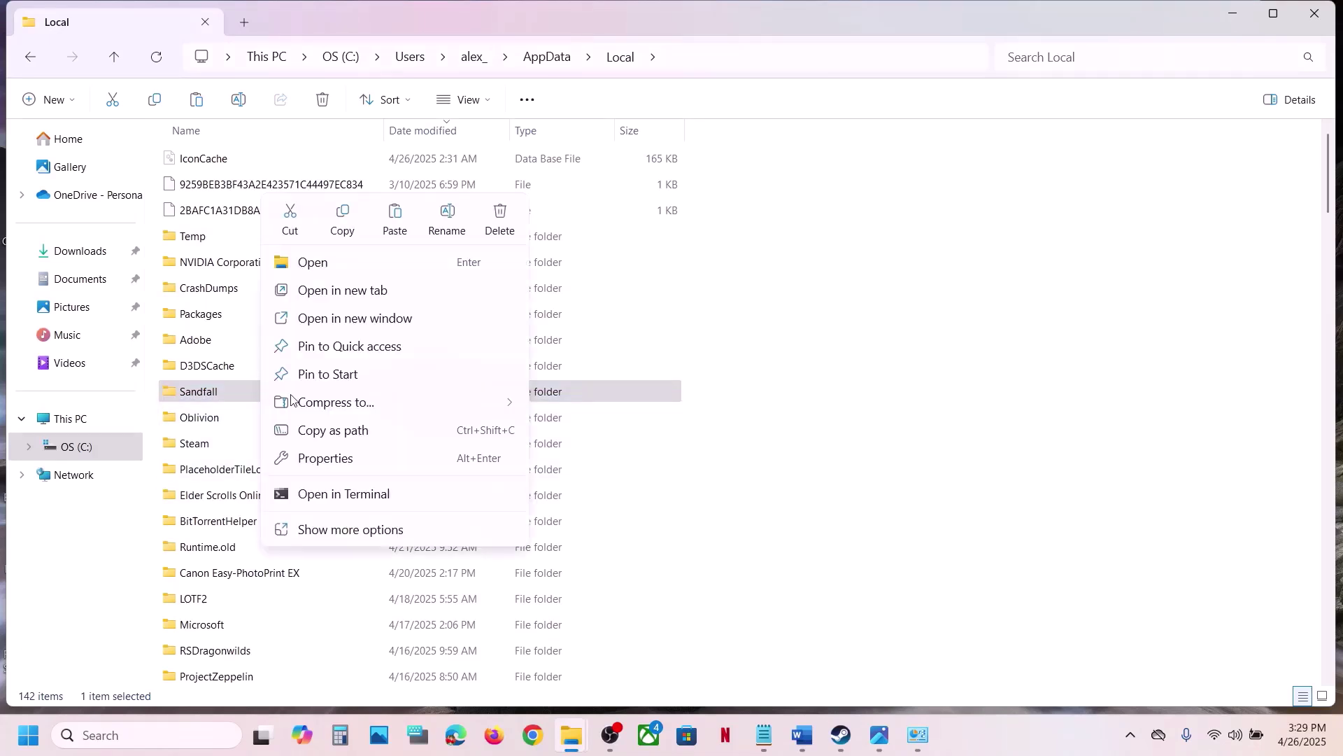
left_click(435, 223)
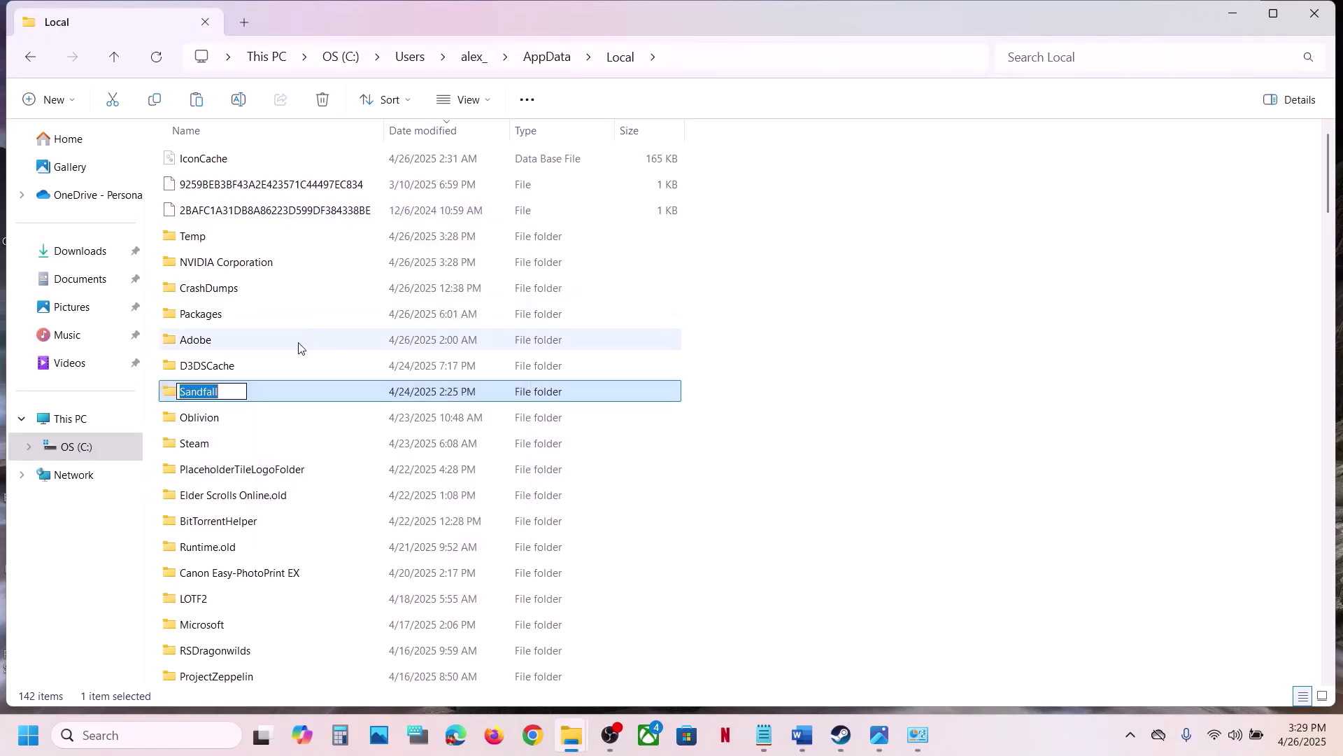
left_click(235, 392)
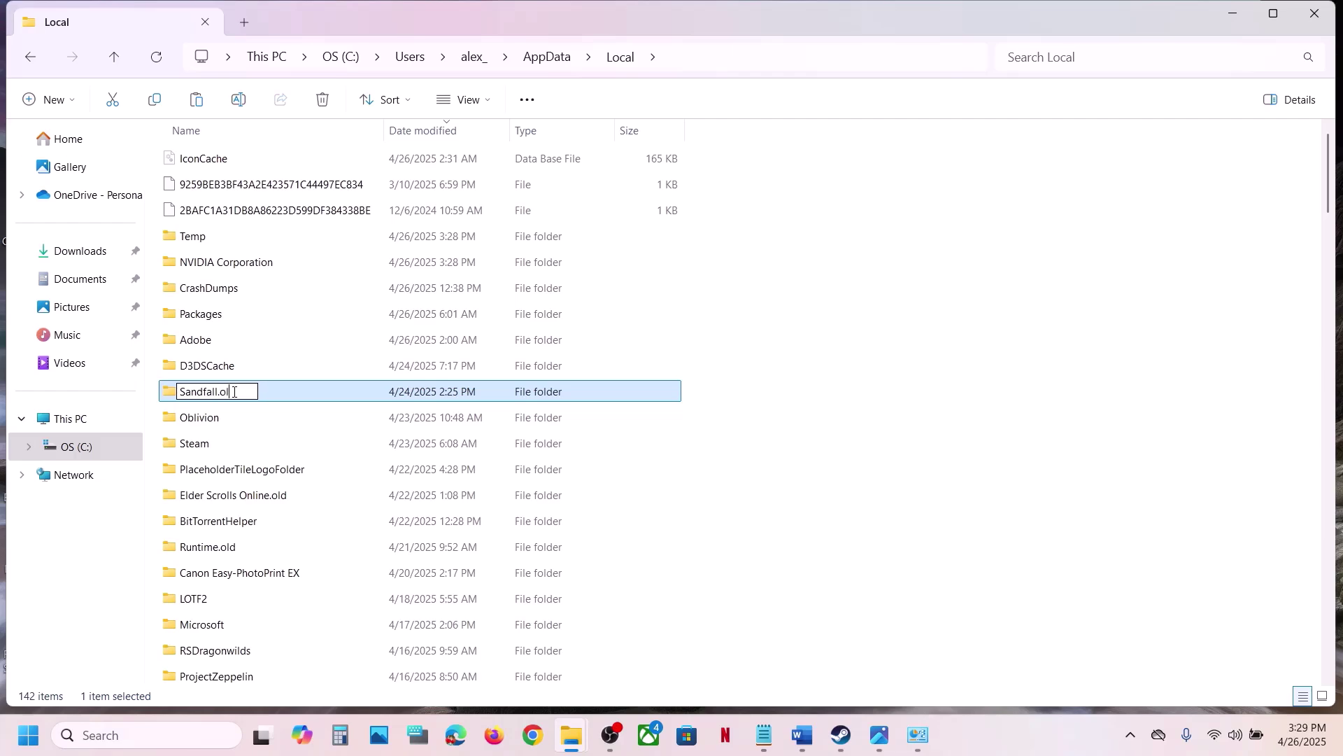
left_click(1164, 576)
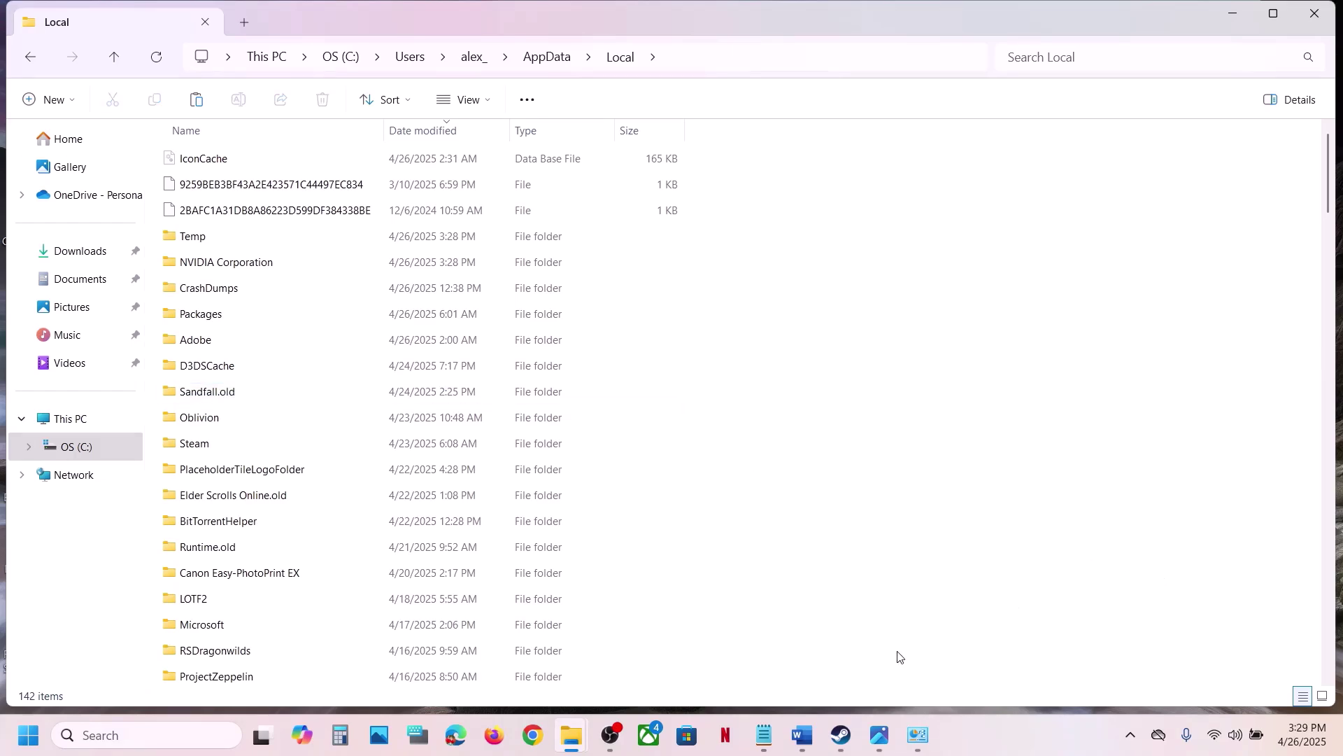